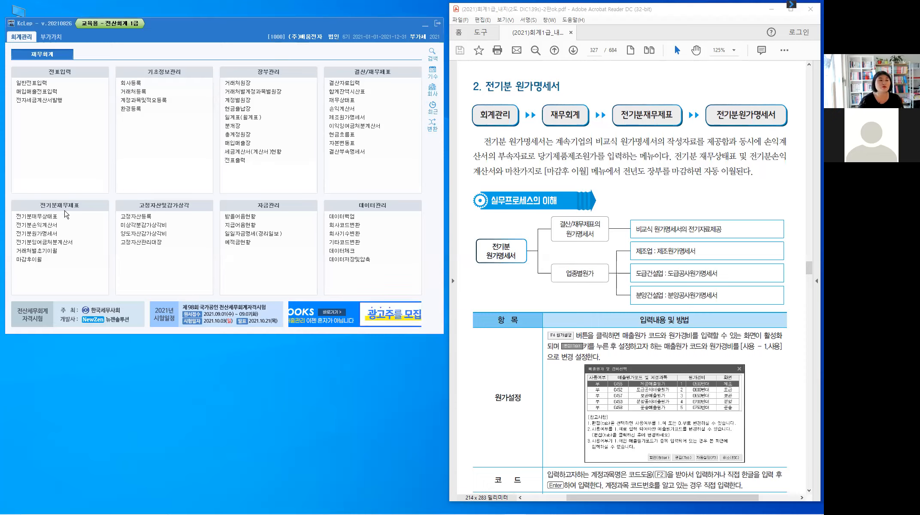
Open 전기분재무상태표 and review the inventory accounts 제품, 원재료 and 재공품 and the 재고자산 total, and close it
click(37, 217)
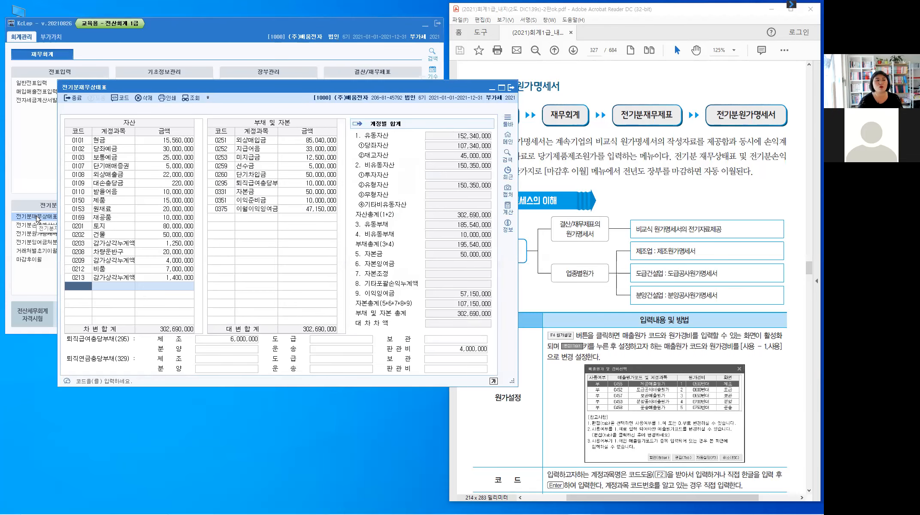
click(80, 200)
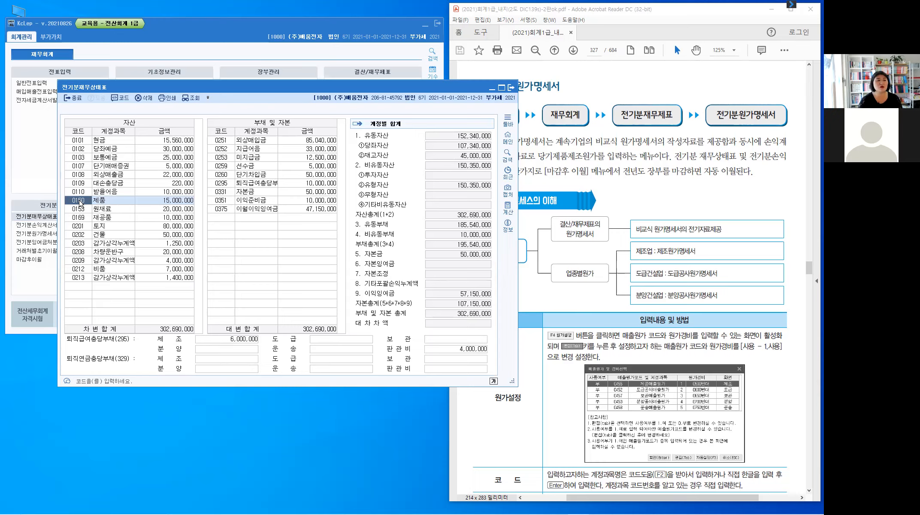
click(467, 157)
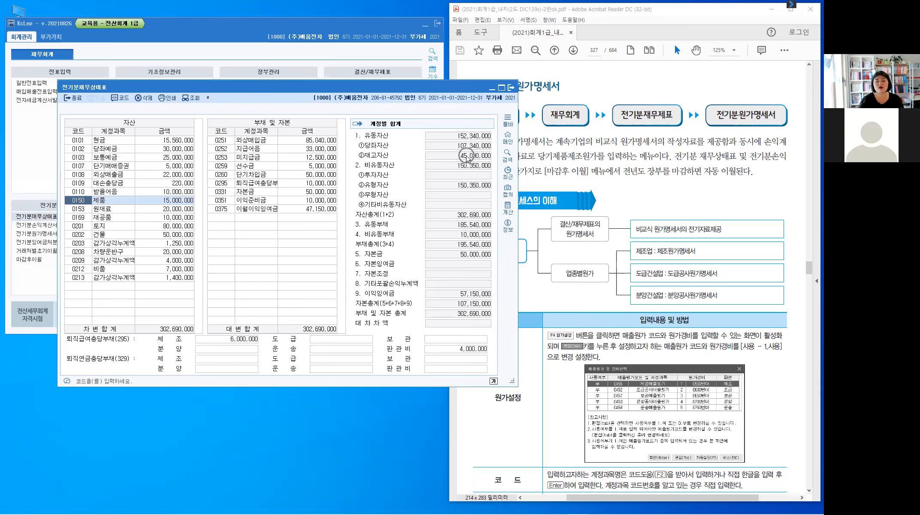
click(467, 157)
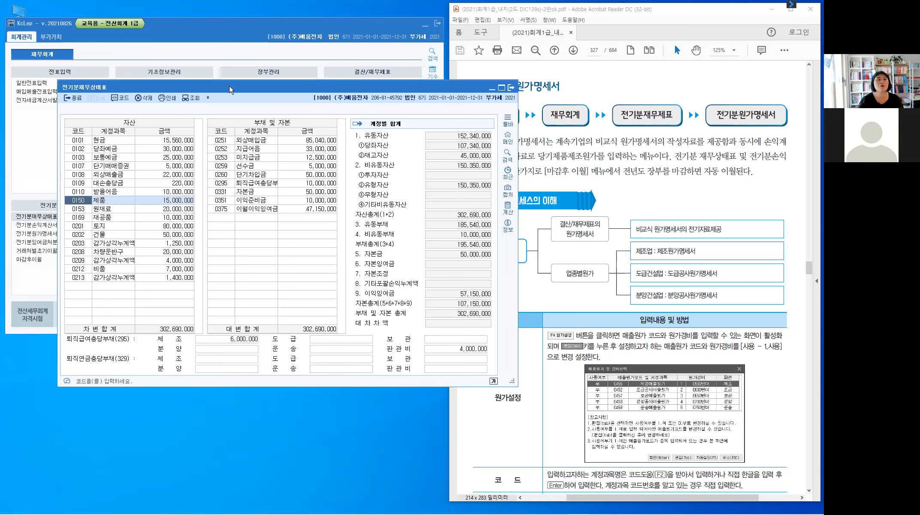
drag(229, 86, 186, 49)
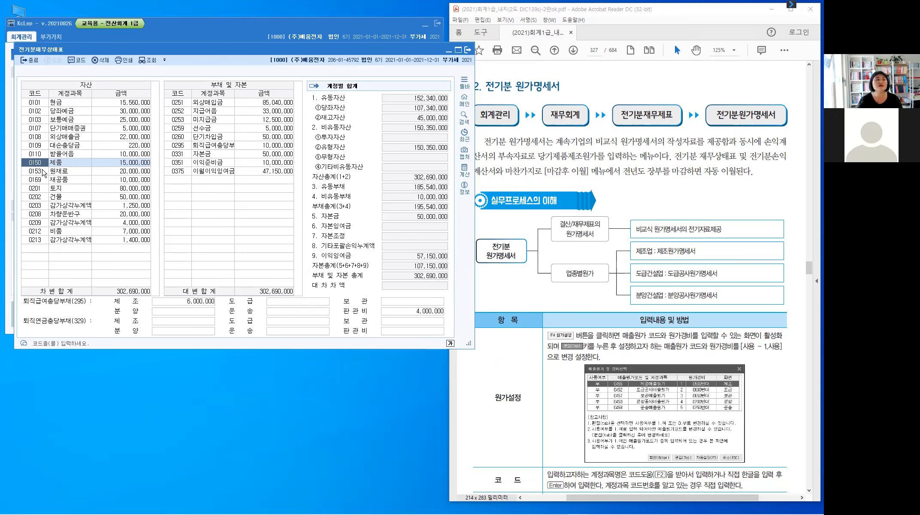
click(44, 182)
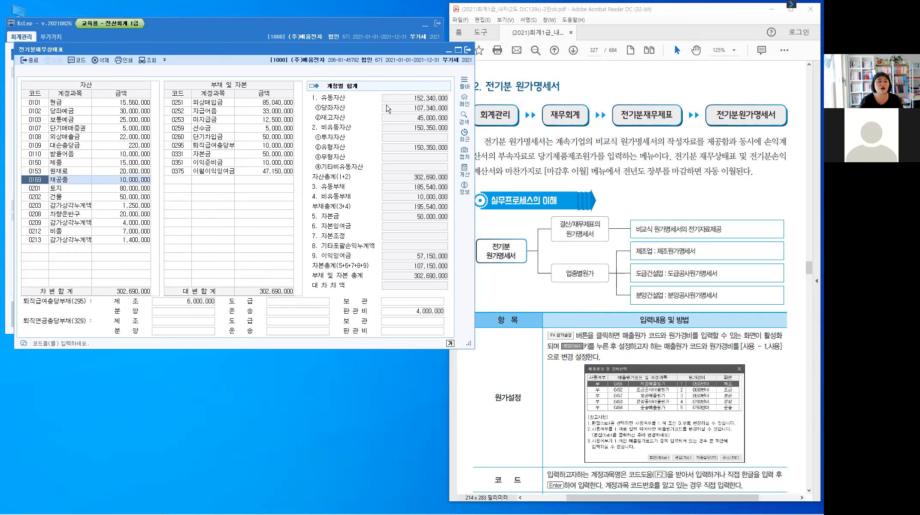
click(448, 53)
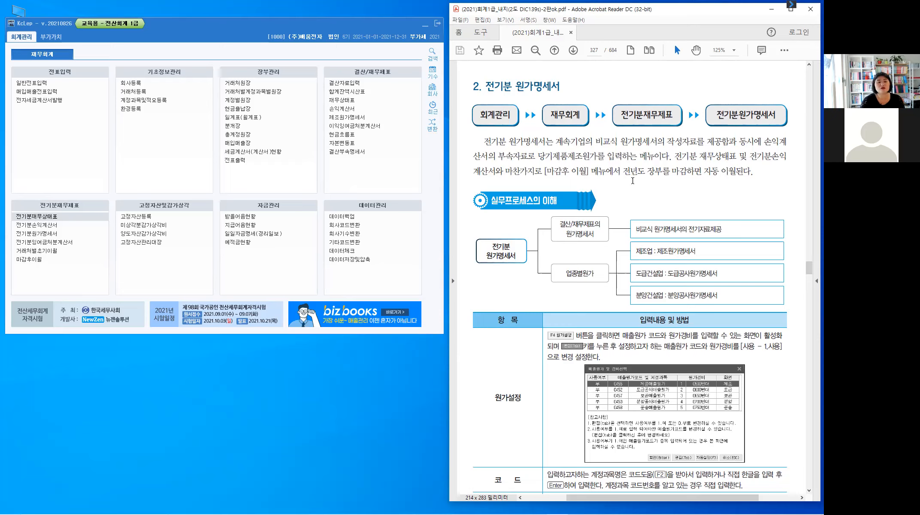
Open 회사등록, check the 업태 of (주)배움전자, and close the company registration
scroll(633, 180, down, 1)
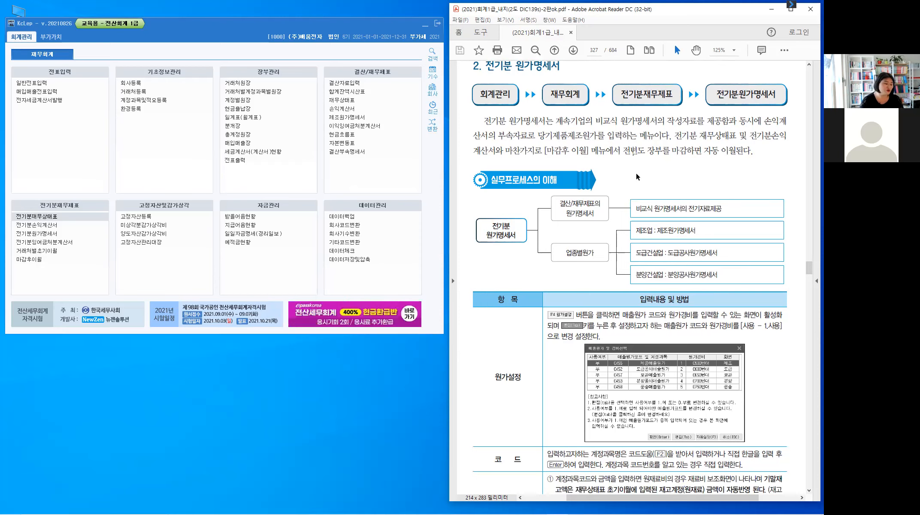
scroll(637, 175, up, 1)
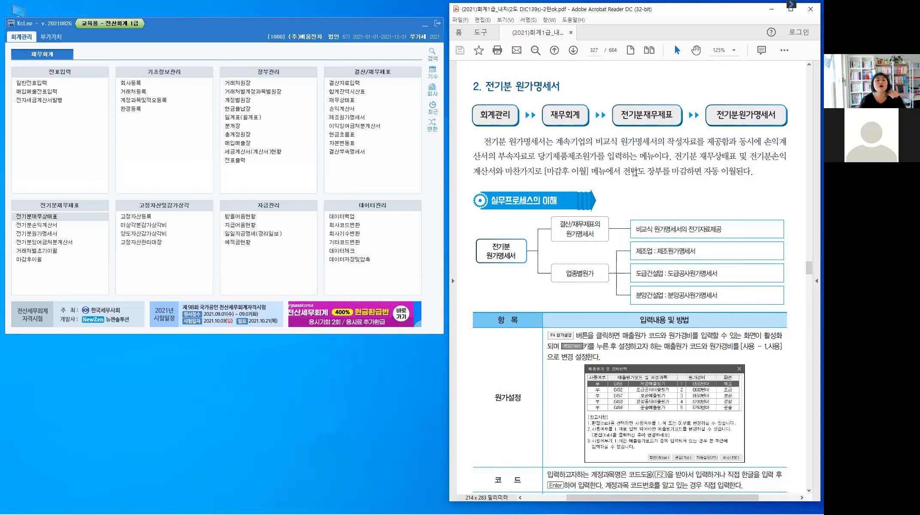
scroll(637, 175, down, 1)
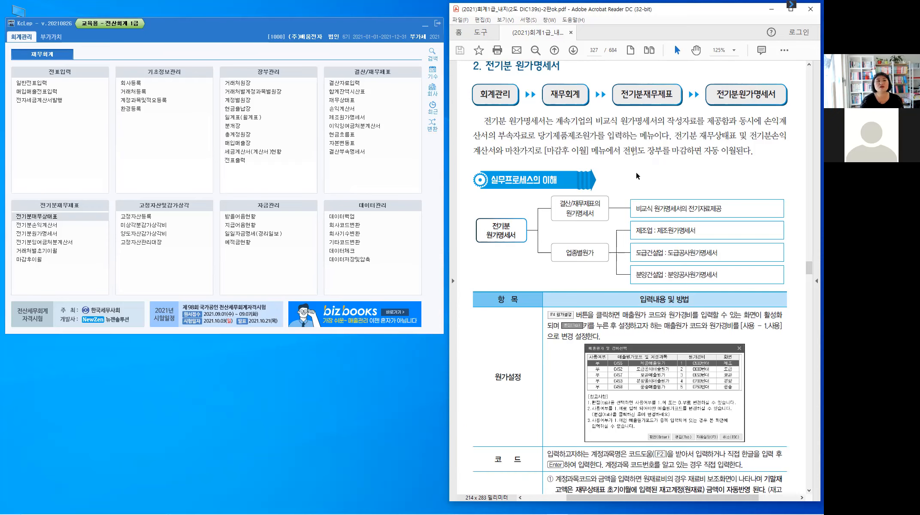
click(137, 85)
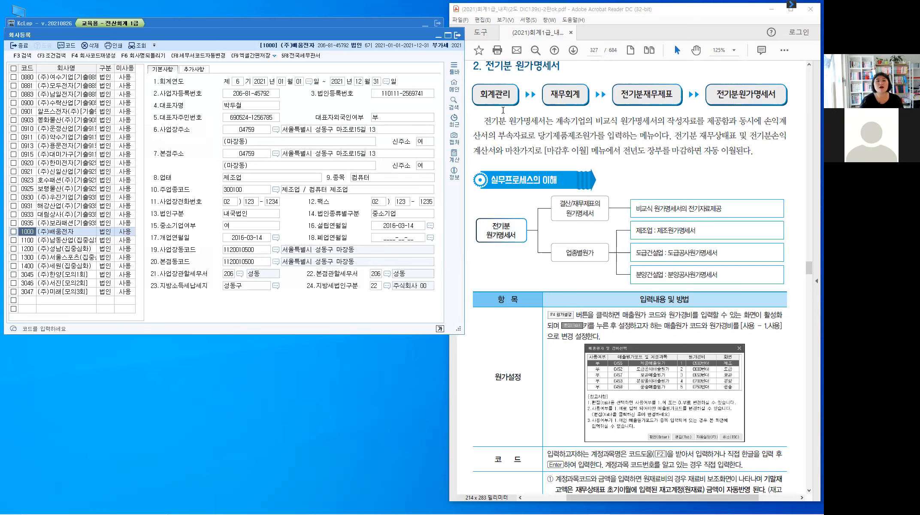
click(532, 83)
scroll(532, 91, up, 1)
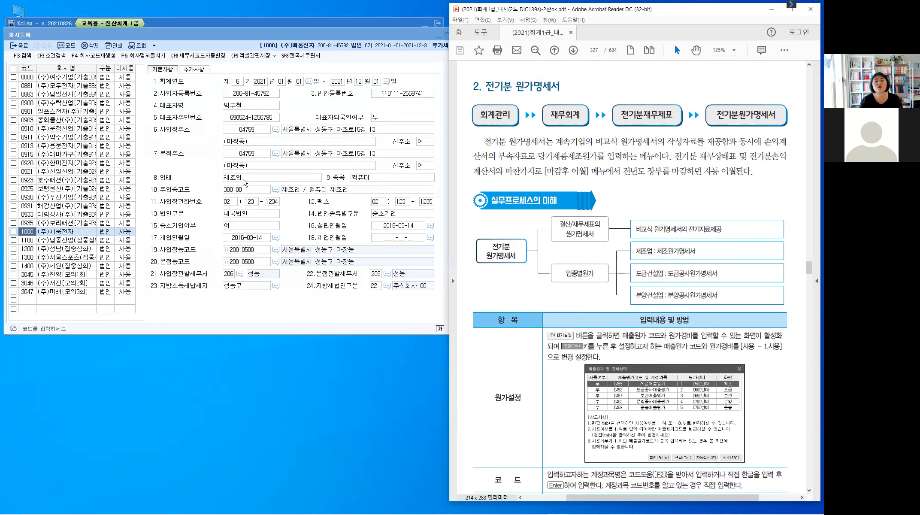
click(244, 181)
click(24, 48)
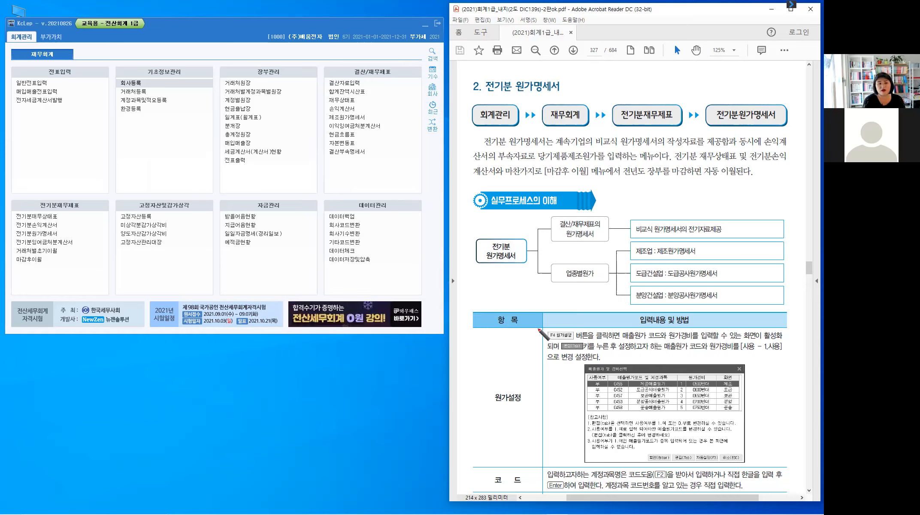
Underline 제조원가명세서 in the textbook's cost diagram with the red pen and draw an arrow after it
drag(658, 256, 700, 258)
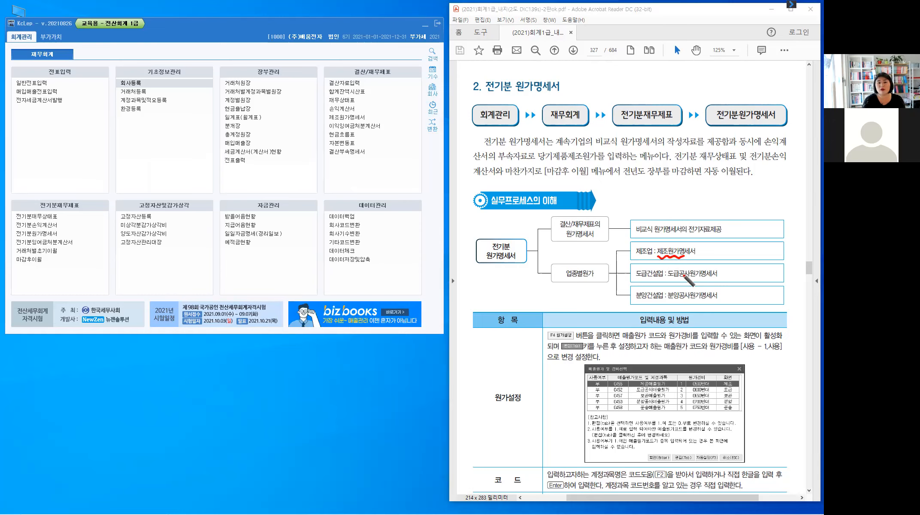
click(703, 251)
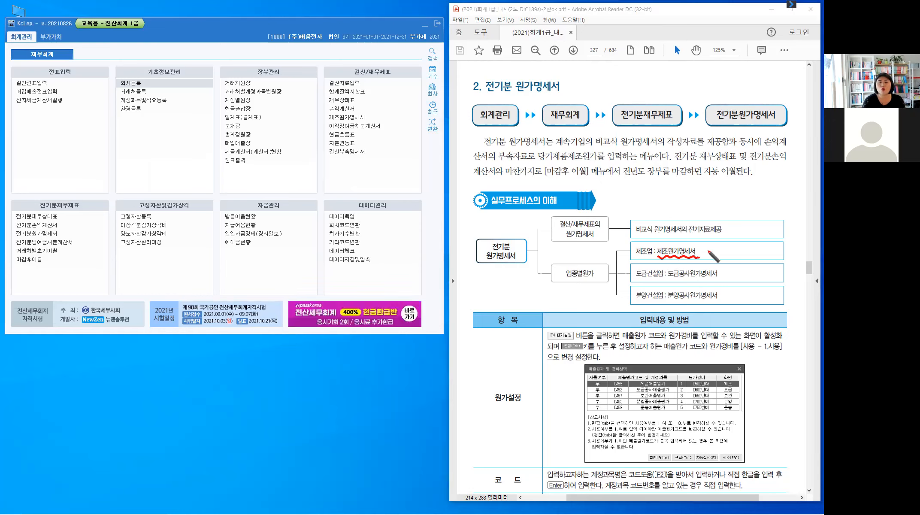
drag(703, 251, 718, 251)
drag(714, 246, 713, 254)
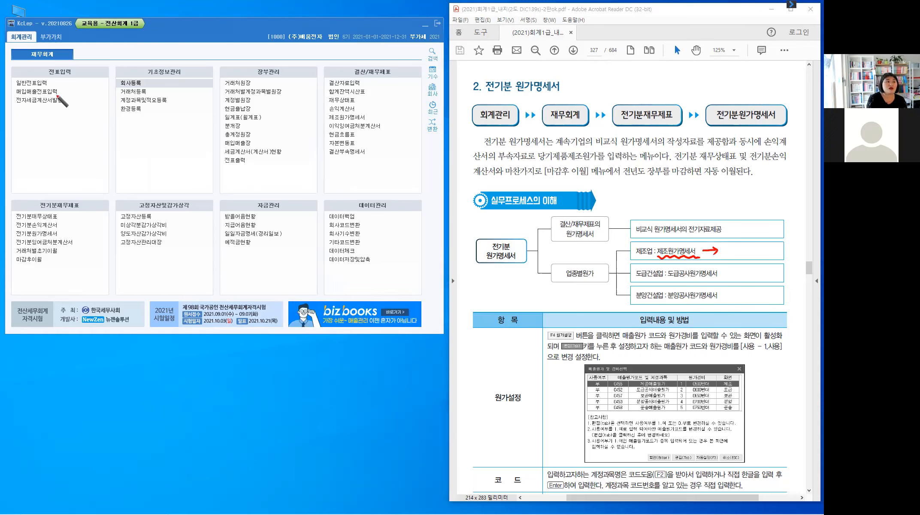
Mark the 전표입력 group and write 500 beneath its items and after the 제조원가명세서 arrow
mouse_move(44, 78)
mouse_down()
mouse_move(60, 78)
mouse_move(62, 96)
mouse_up()
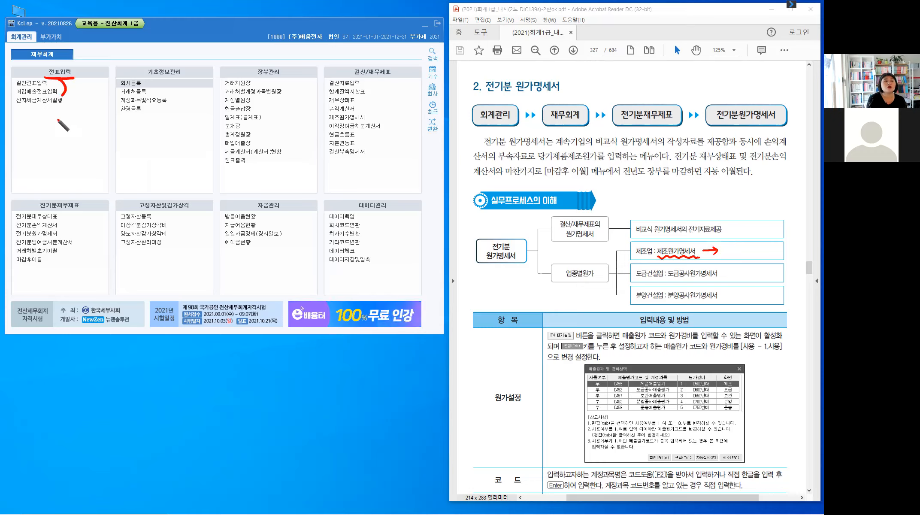
mouse_move(58, 117)
mouse_down()
mouse_move(56, 132)
mouse_move(76, 121)
mouse_up()
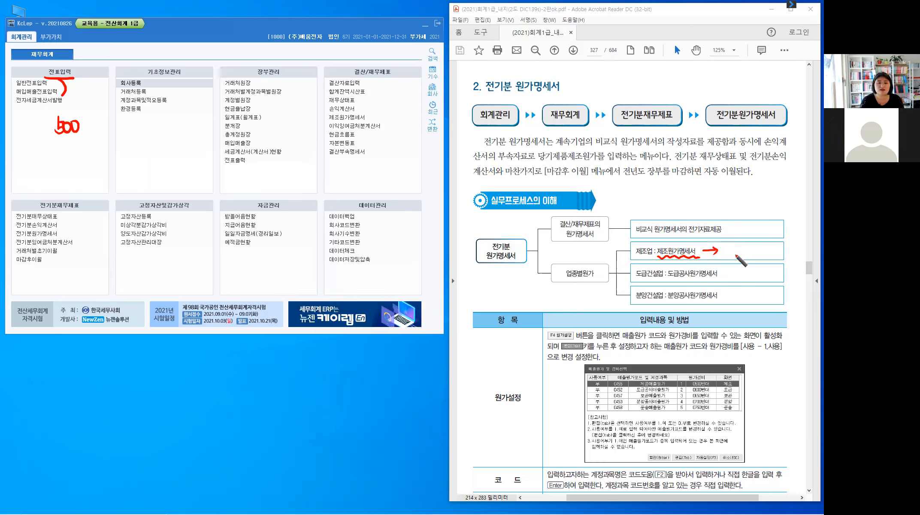
mouse_move(736, 245)
mouse_down()
mouse_move(734, 258)
mouse_move(748, 246)
mouse_up()
drag(758, 245, 757, 245)
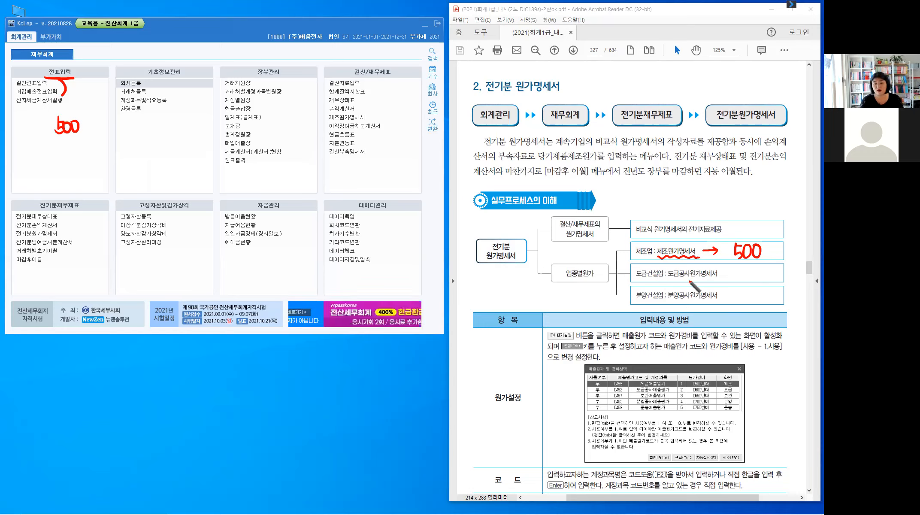
Write 600 beside 도급공사원가명세서 and 700 beside 분양공사원가명세서 with arrows, and erase all pen marks
drag(723, 273, 732, 273)
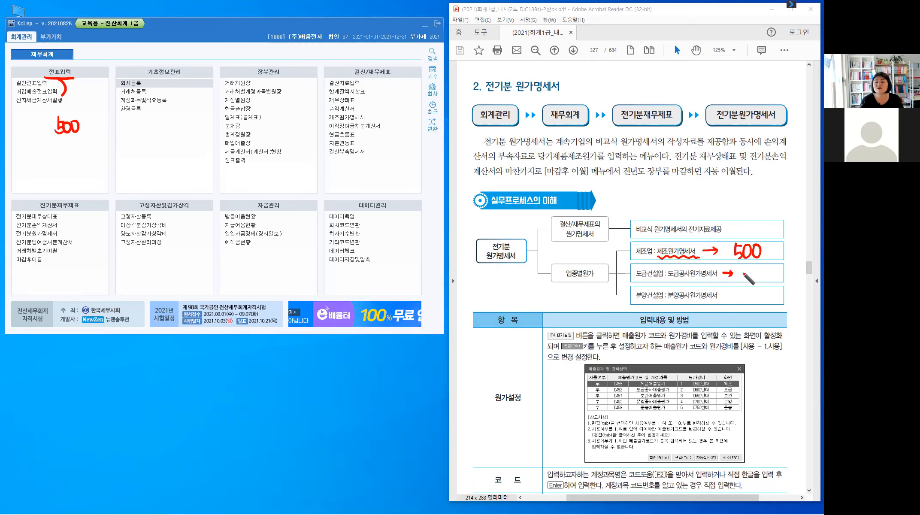
drag(745, 267, 744, 277)
drag(754, 269, 760, 270)
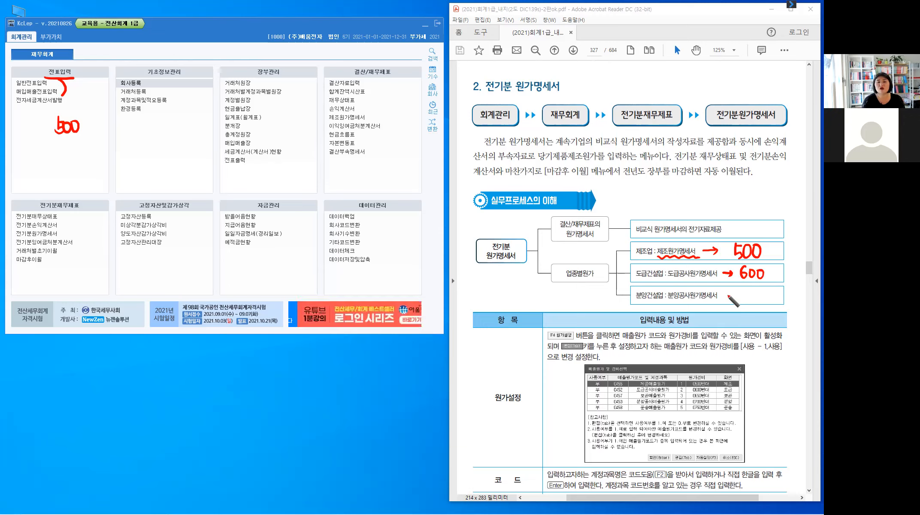
drag(722, 294, 732, 294)
drag(729, 291, 749, 303)
drag(756, 293, 756, 293)
drag(763, 293, 764, 293)
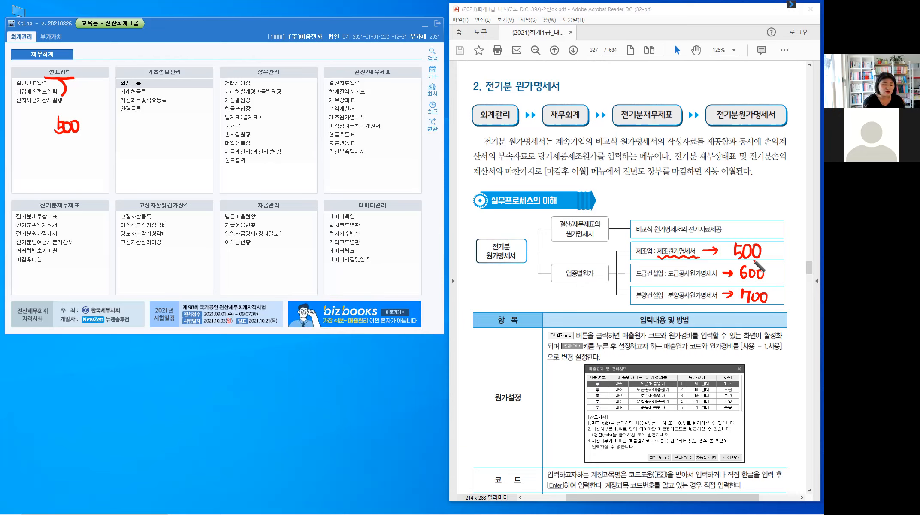
key(Delete)
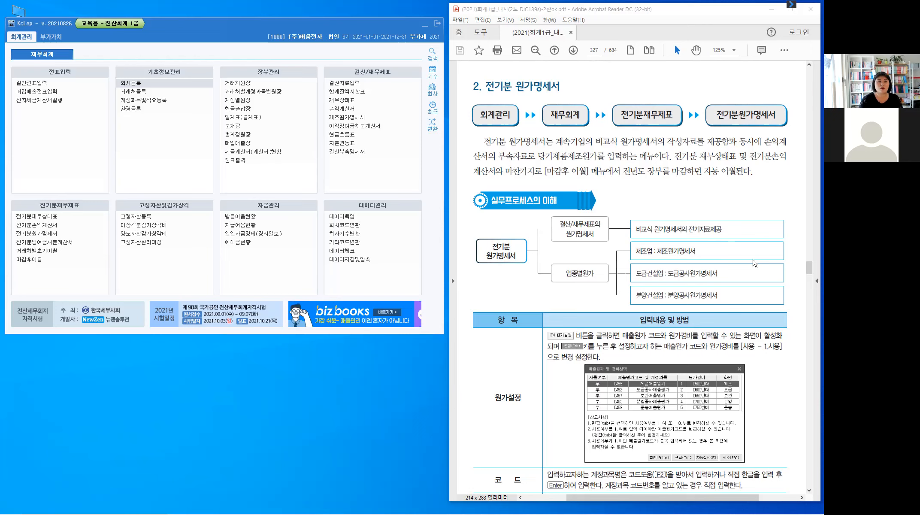
Draw red check marks beside 전기분재무상태표, 전기분손익계산서 and 전기분잉여금처분계산서
scroll(754, 263, down, 2)
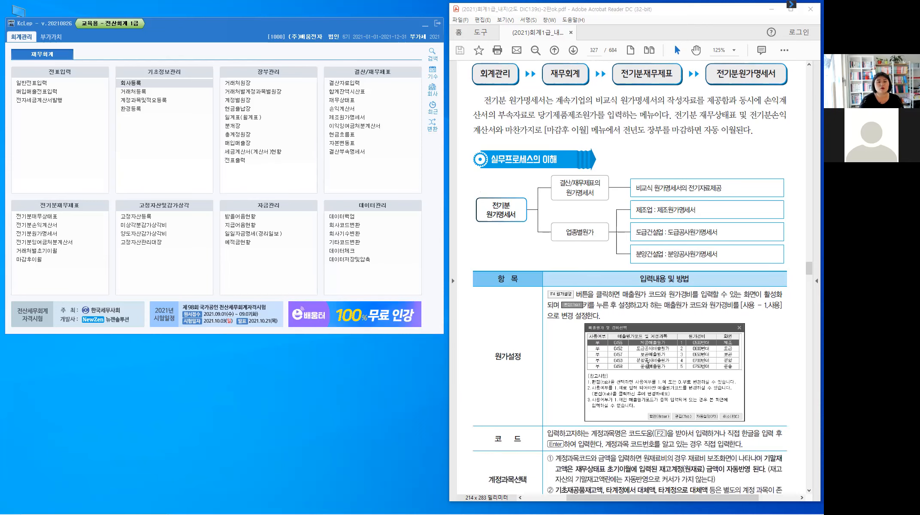
scroll(510, 274, down, 4)
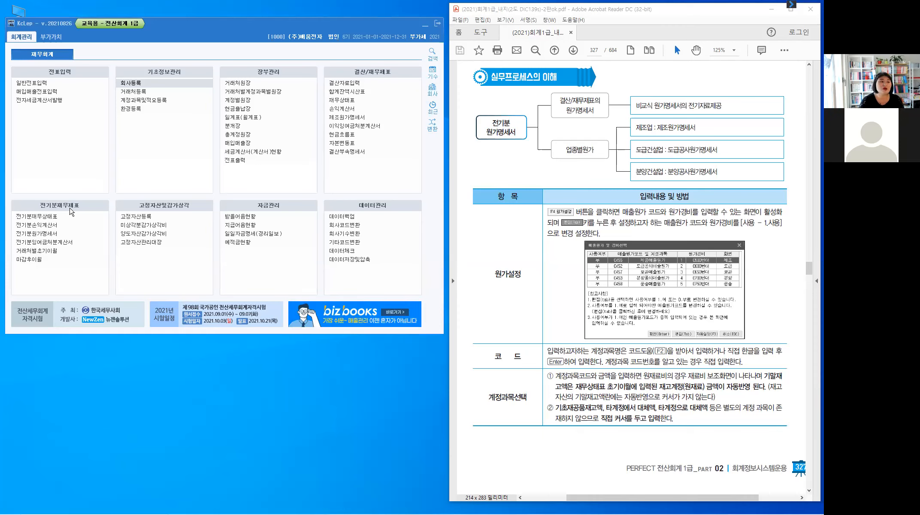
click(52, 236)
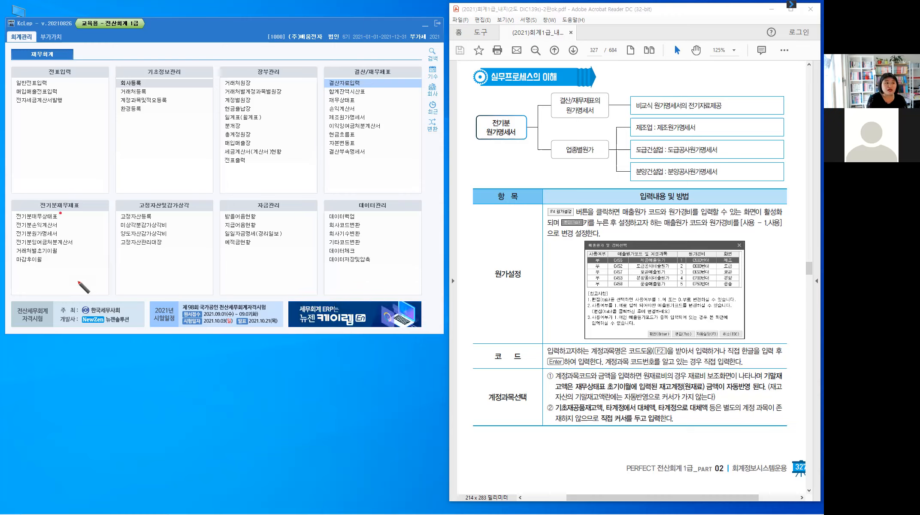
drag(60, 222, 81, 239)
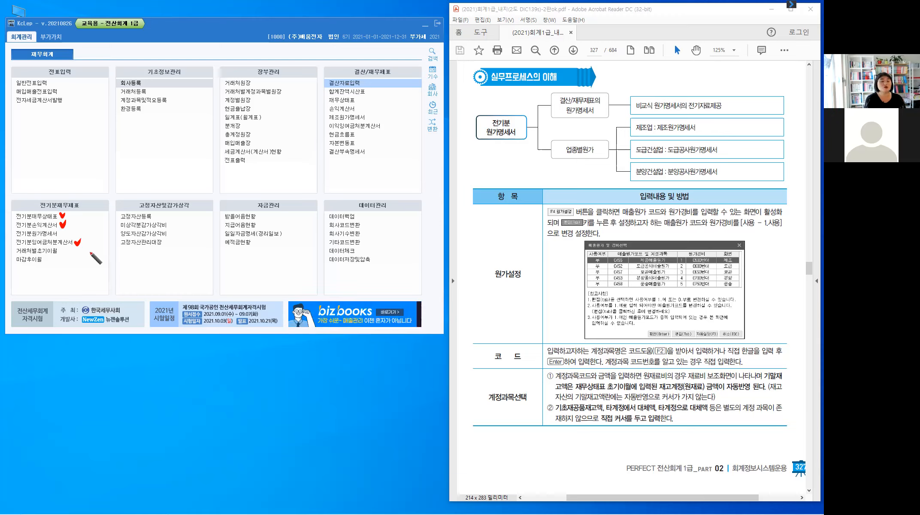
Underline 전기분원가명세서, draw an arrow pointing to it, and write "전기: 도매" at the arrow's tail
click(28, 238)
mouse_move(27, 238)
mouse_down()
mouse_move(57, 238)
mouse_move(63, 272)
mouse_move(58, 249)
mouse_move(77, 277)
mouse_up()
drag(76, 274, 81, 273)
drag(82, 268, 80, 284)
mouse_move(82, 273)
mouse_down()
mouse_move(90, 287)
mouse_move(113, 271)
mouse_up()
click(97, 274)
click(97, 282)
drag(107, 272, 115, 277)
drag(110, 277, 110, 282)
drag(104, 283, 120, 281)
drag(120, 273, 125, 284)
drag(130, 269, 130, 287)
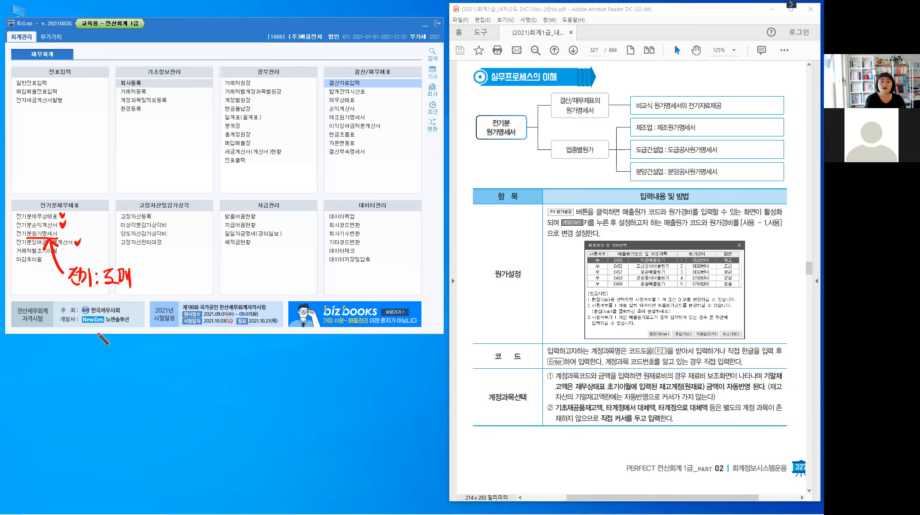
Underline the 6기 accounting period in the company header and write "도매 + 제조" below it
drag(342, 42, 358, 42)
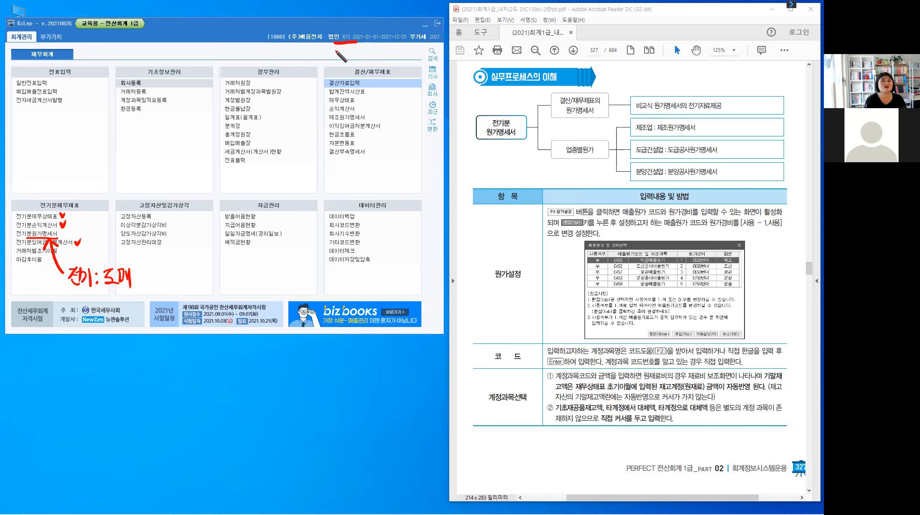
drag(330, 52, 338, 56)
drag(334, 57, 341, 58)
drag(341, 51, 345, 57)
drag(348, 49, 347, 60)
drag(347, 55, 351, 55)
mouse_move(351, 48)
mouse_down()
mouse_move(350, 68)
mouse_move(369, 55)
mouse_up()
mouse_move(364, 50)
mouse_down()
mouse_move(364, 63)
mouse_move(383, 50)
mouse_up()
drag(382, 51, 383, 61)
drag(383, 55, 387, 55)
drag(388, 48, 387, 64)
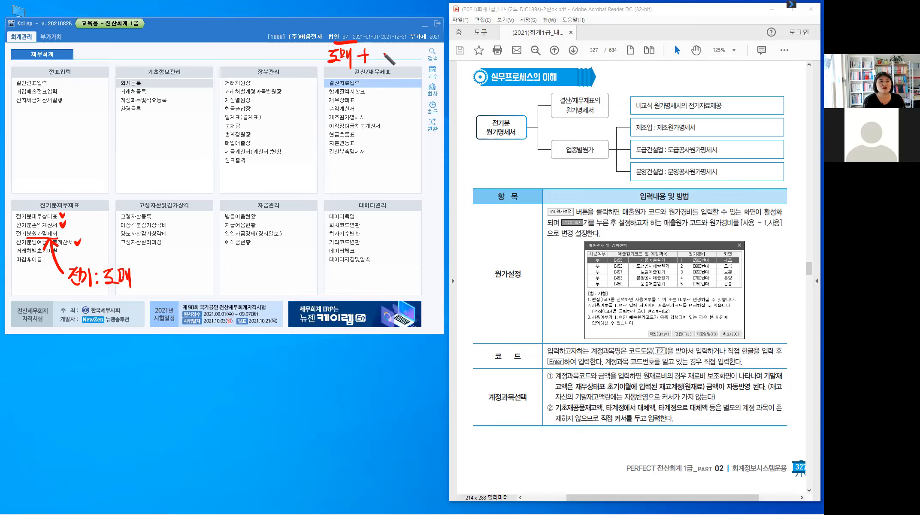
drag(388, 47, 388, 60)
drag(391, 51, 400, 56)
drag(396, 55, 396, 60)
drag(390, 61, 404, 61)
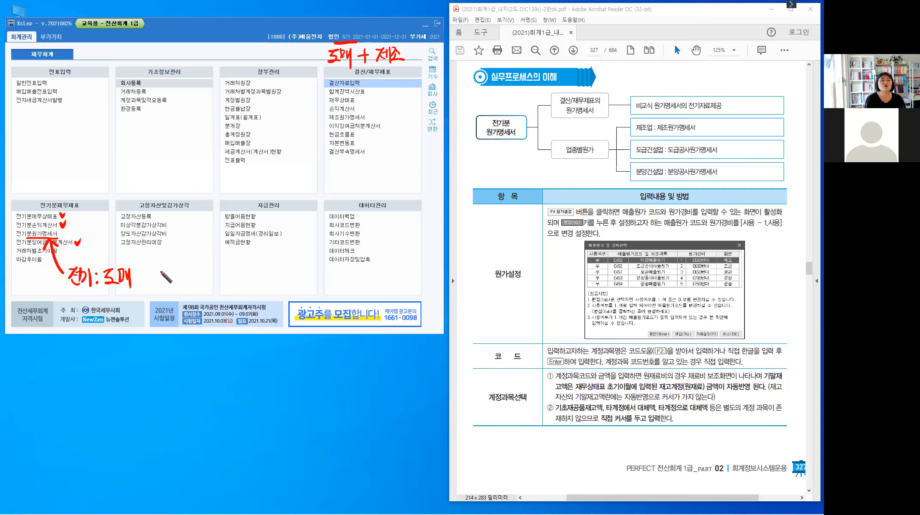
Extend the handwritten "전기: 도매" note with a dash and "판관비"
drag(159, 270, 169, 270)
drag(163, 271, 162, 278)
drag(166, 271, 170, 279)
mouse_move(172, 266)
mouse_down()
mouse_move(172, 282)
mouse_move(176, 274)
mouse_up()
drag(162, 281, 173, 284)
drag(176, 268, 183, 275)
drag(179, 274, 179, 280)
drag(175, 281, 187, 281)
drag(187, 275, 190, 275)
drag(177, 280, 188, 284)
drag(191, 270, 193, 280)
drag(198, 269, 198, 280)
drag(193, 276, 198, 275)
drag(192, 281, 203, 285)
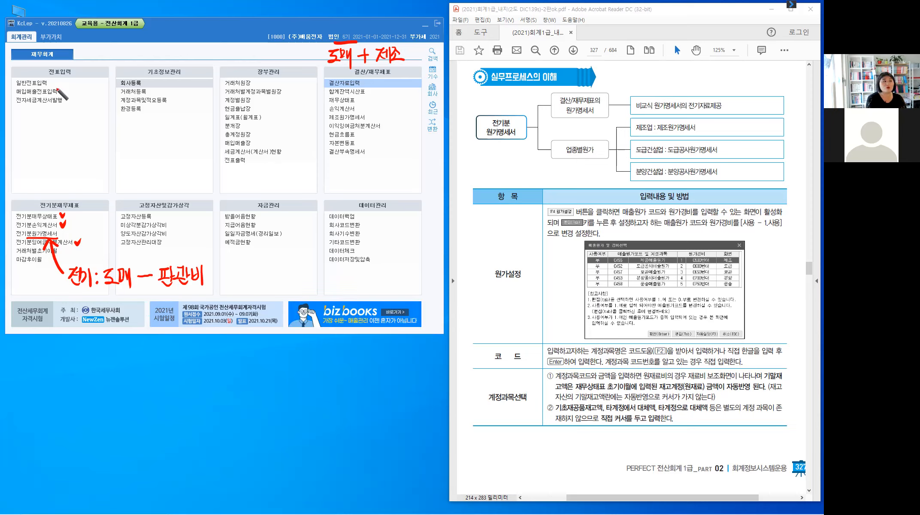
Bracket 일반전표입력 and 매입매출전표입력, write "6기" above and "원가구분" beside the bracket, and draw two branches below
drag(60, 83, 70, 94)
drag(96, 45, 89, 56)
mouse_move(100, 49)
mouse_down()
mouse_move(112, 68)
mouse_move(79, 81)
mouse_move(86, 89)
mouse_up()
drag(80, 89, 85, 99)
drag(87, 86, 88, 97)
mouse_move(95, 82)
mouse_down()
mouse_move(95, 104)
mouse_move(102, 91)
mouse_up()
drag(104, 86, 107, 99)
drag(110, 82, 111, 102)
mouse_move(115, 81)
mouse_down()
mouse_move(115, 104)
mouse_move(73, 130)
mouse_move(121, 132)
mouse_up()
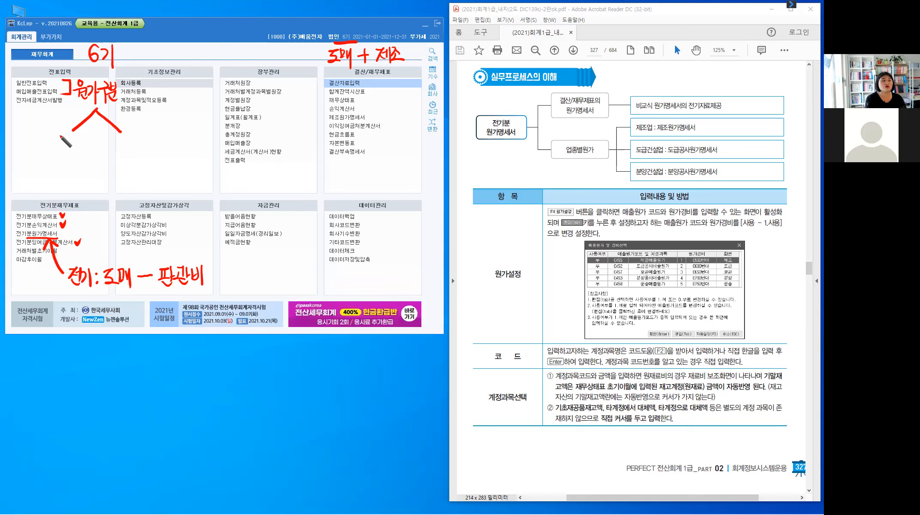
Label the two branches below "원가구분" as "제조" and "판관비"
mouse_move(58, 136)
mouse_down()
mouse_move(66, 135)
mouse_move(56, 148)
mouse_up()
drag(60, 142, 64, 146)
drag(64, 141, 67, 141)
drag(67, 135, 67, 147)
drag(71, 134, 72, 143)
drag(76, 139, 81, 143)
drag(76, 143, 81, 148)
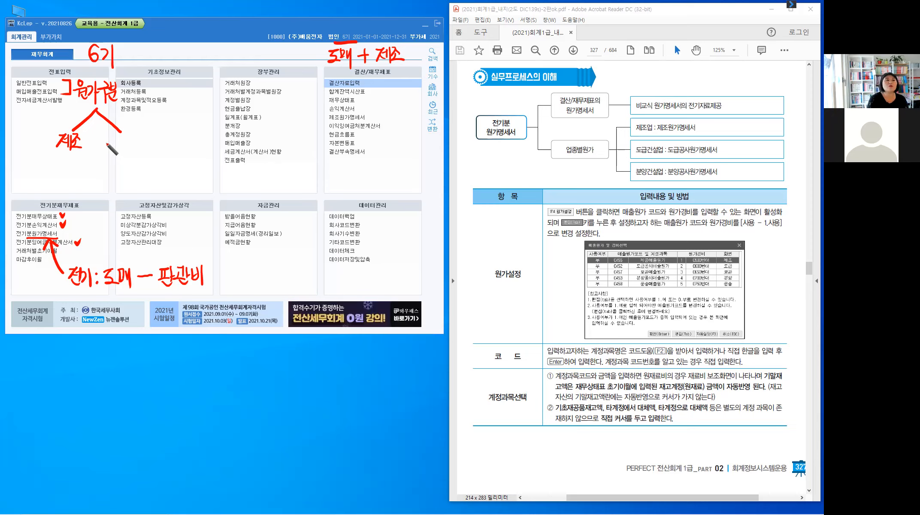
drag(111, 137, 118, 147)
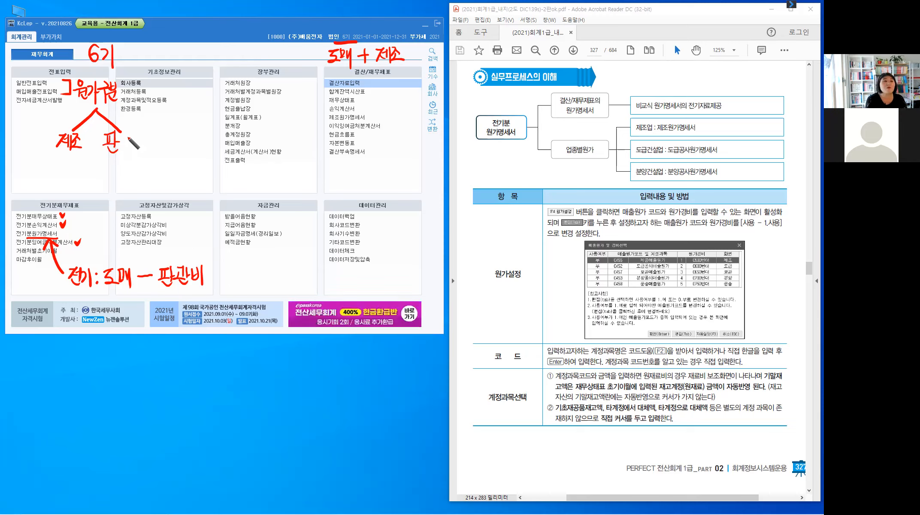
drag(129, 146, 143, 157)
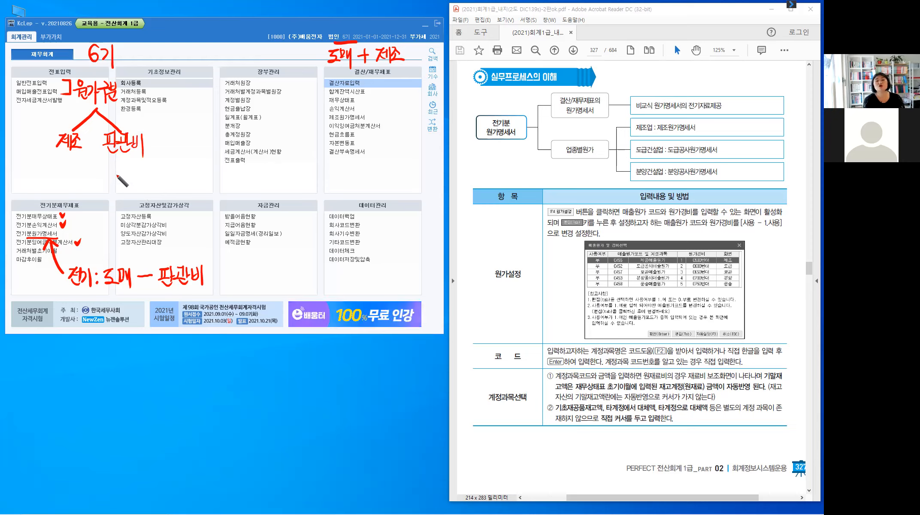
Write "12/31" beside 결산자료입력 and "수동 자동" below the 결산/재무제표 list
drag(382, 79, 383, 90)
mouse_move(386, 81)
mouse_down()
mouse_move(384, 95)
mouse_move(400, 97)
mouse_up()
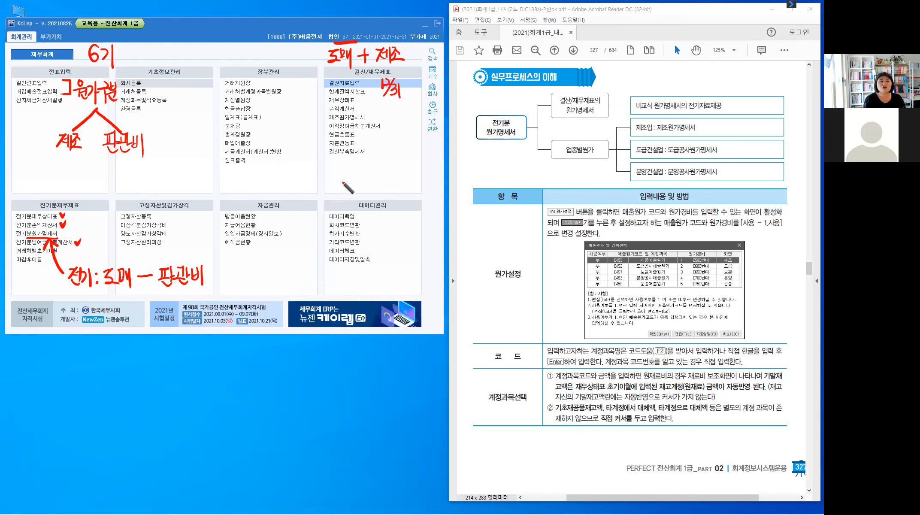
drag(341, 174, 336, 179)
drag(341, 176, 347, 181)
drag(336, 184, 347, 184)
drag(342, 184, 355, 174)
drag(350, 175, 355, 179)
drag(352, 179, 353, 184)
drag(347, 184, 359, 183)
drag(353, 186, 353, 187)
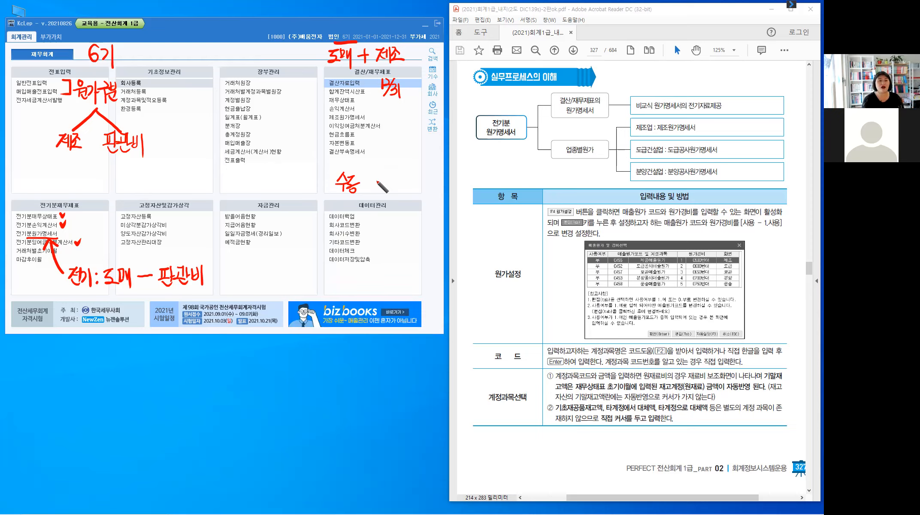
drag(371, 177, 383, 192)
mouse_move(386, 175)
mouse_down()
mouse_move(386, 193)
mouse_move(393, 182)
mouse_up()
drag(385, 185, 397, 182)
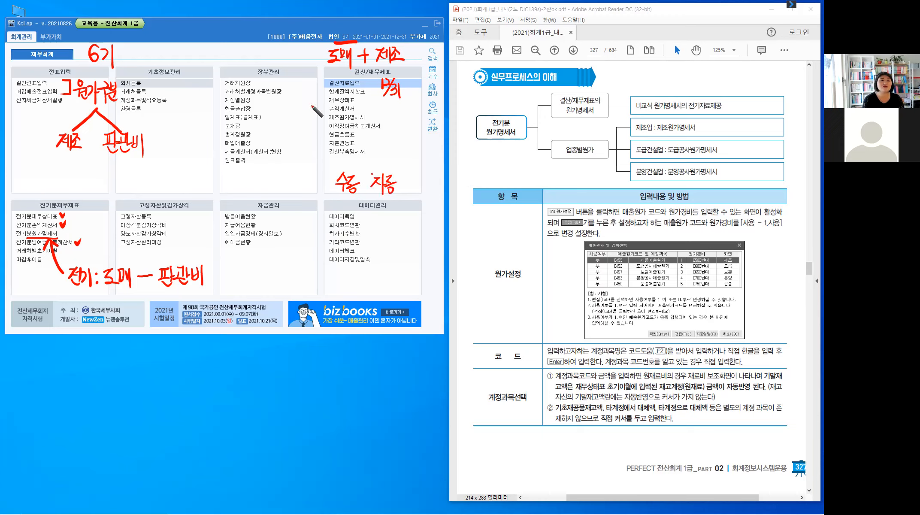
Draw a curved arrow from the "수동 자동" note up to 결산자료입력
drag(307, 115, 371, 174)
drag(307, 115, 325, 84)
drag(320, 79, 321, 91)
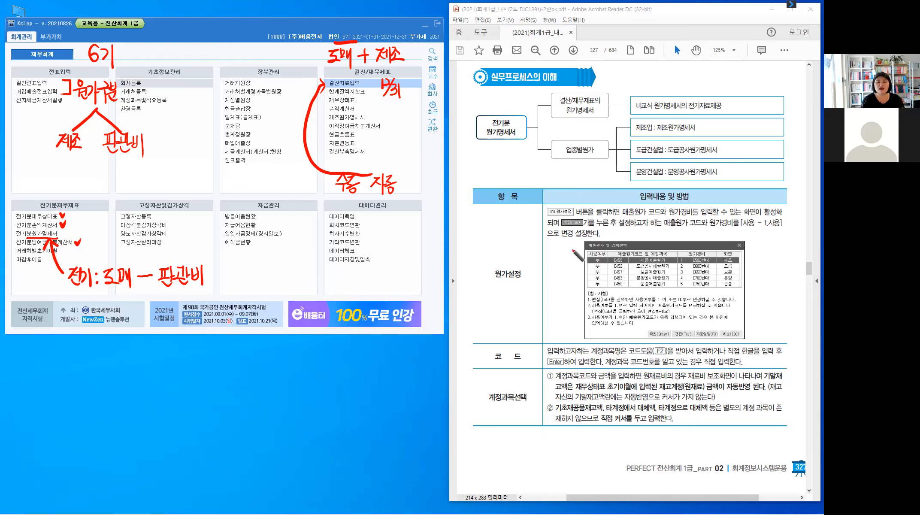
Add slanted marks on both sides of the textbook's cost selection dialog figure and underline 전기분 원가명세서 in the diagram
drag(581, 235, 572, 250)
drag(587, 234, 576, 257)
drag(756, 237, 755, 258)
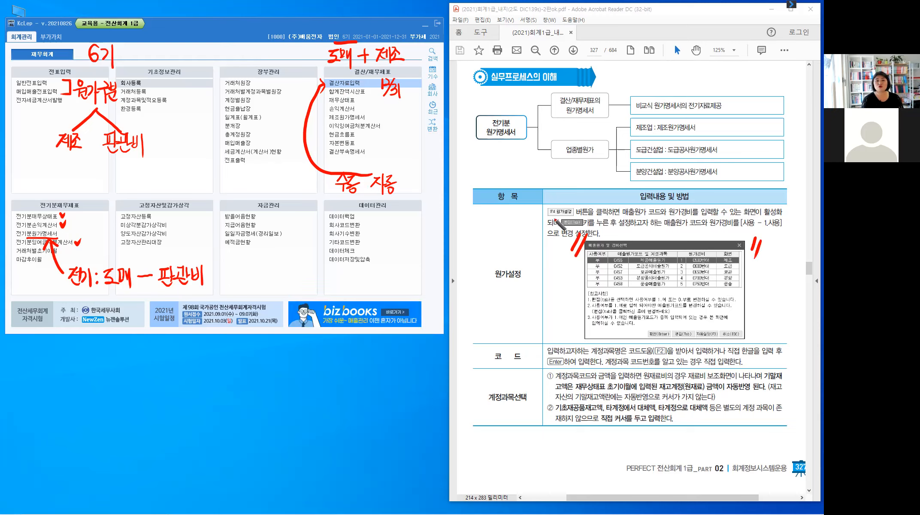
drag(483, 139, 522, 141)
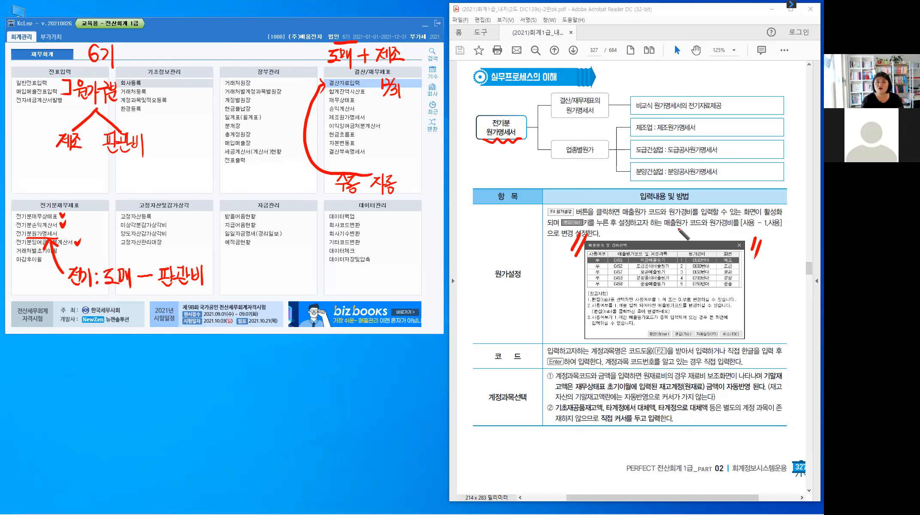
Circle the cost table in the textbook's dialog figure and mark both ends of 전기분원가명세서 in the KcLep menu
drag(707, 284, 698, 303)
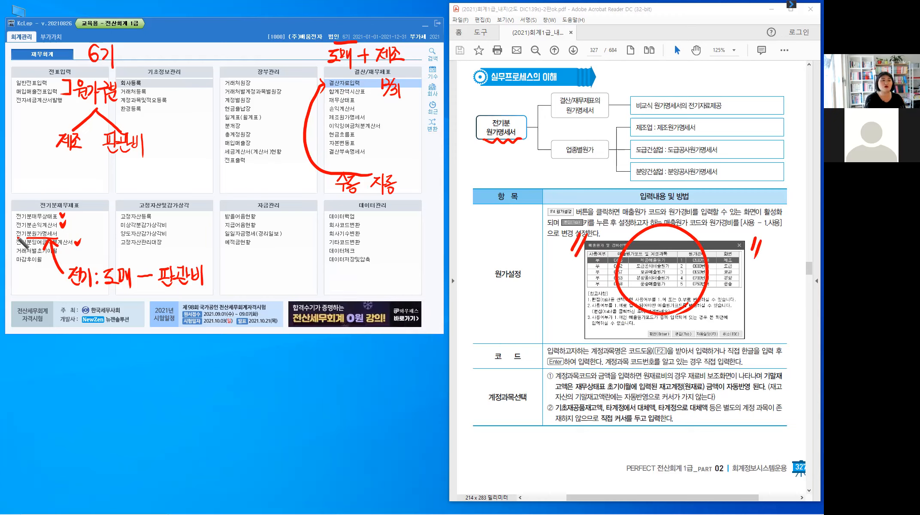
drag(12, 228, 2, 241)
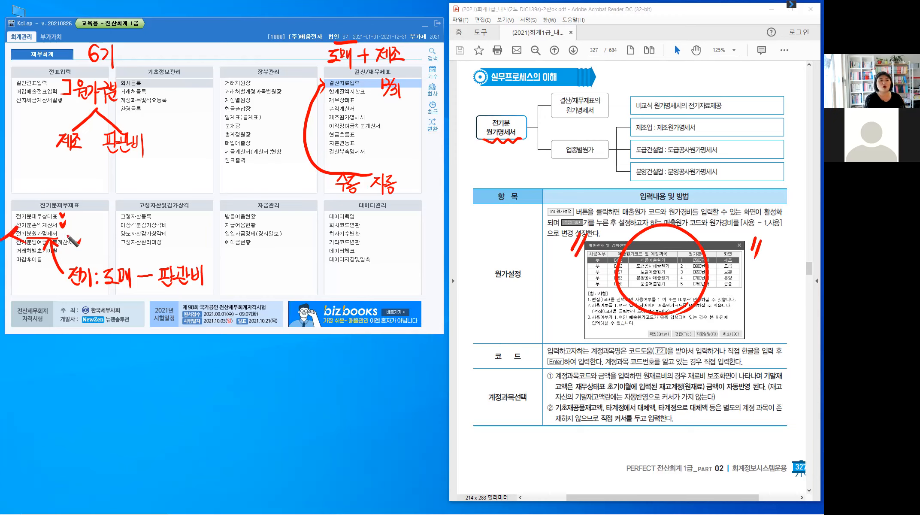
drag(60, 231, 58, 240)
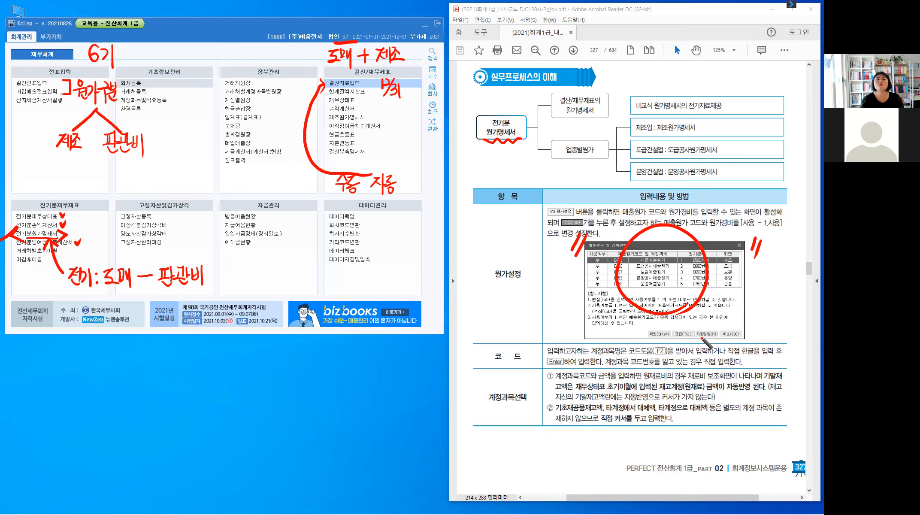
Underline 제조 in the textbook's 제조원가명세서 entry and write "500" below the handwritten "제조"
click(658, 133)
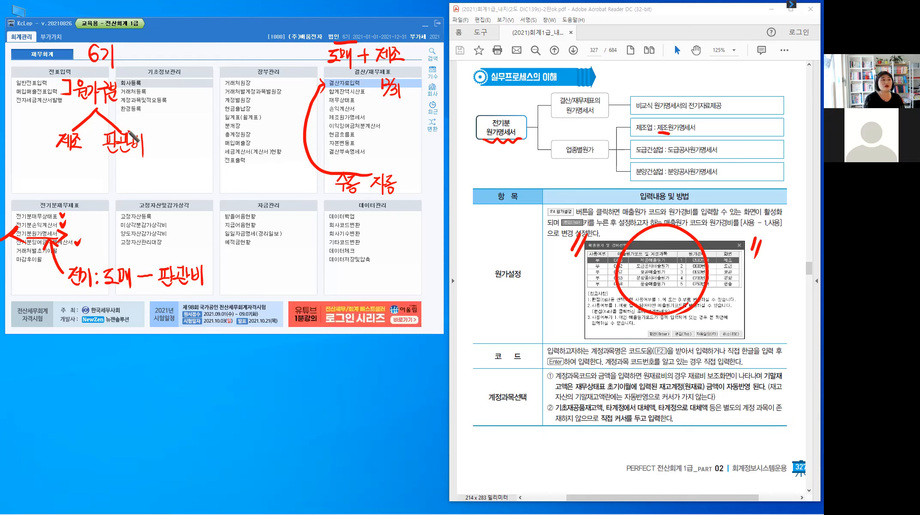
mouse_move(58, 160)
mouse_down()
mouse_move(60, 180)
mouse_move(68, 167)
mouse_up()
drag(76, 166, 75, 167)
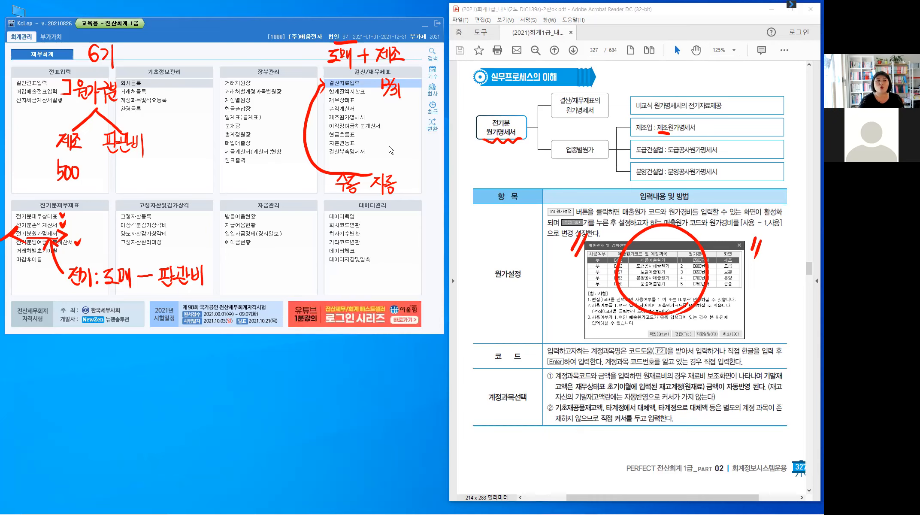
Clear all handwritten annotations from the screen
click(361, 119)
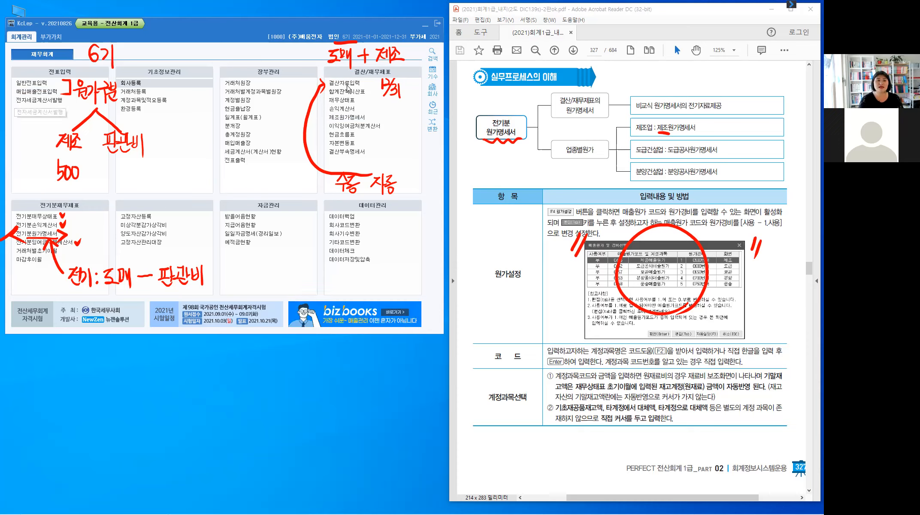
key(ctrl)
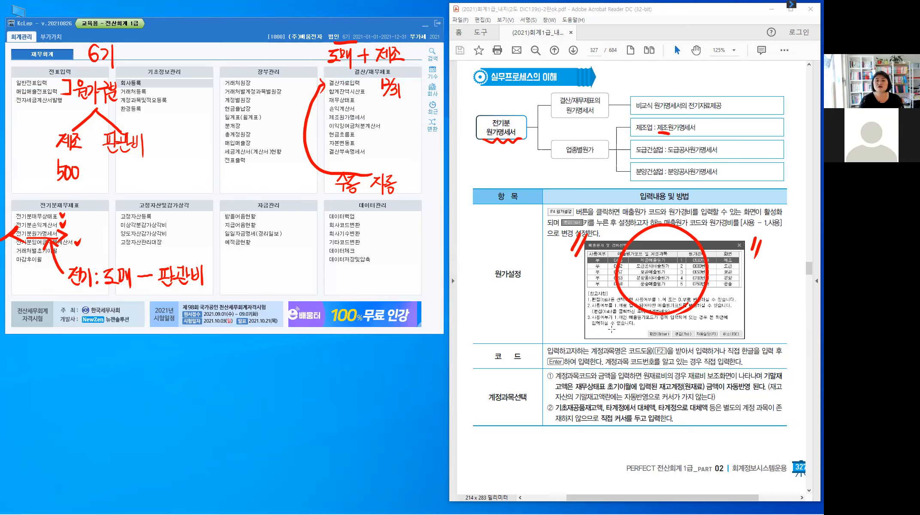
key(ctrl)
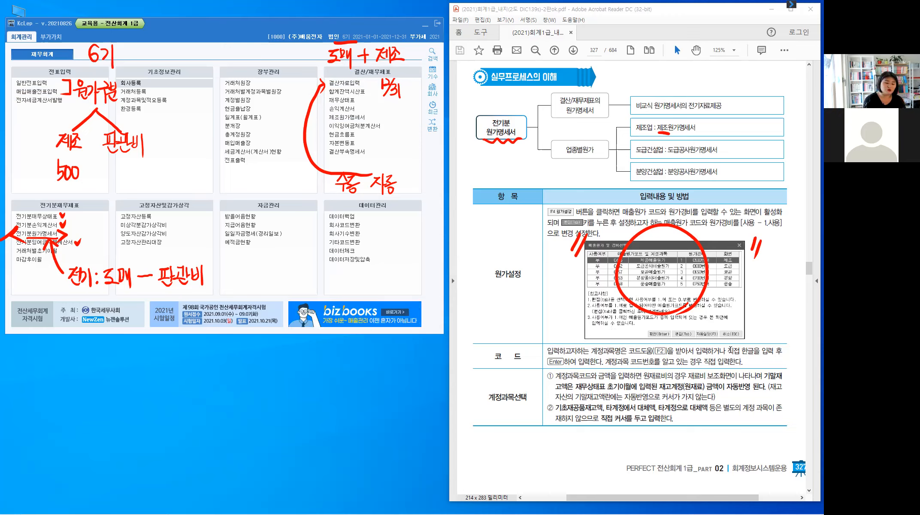
key(Escape)
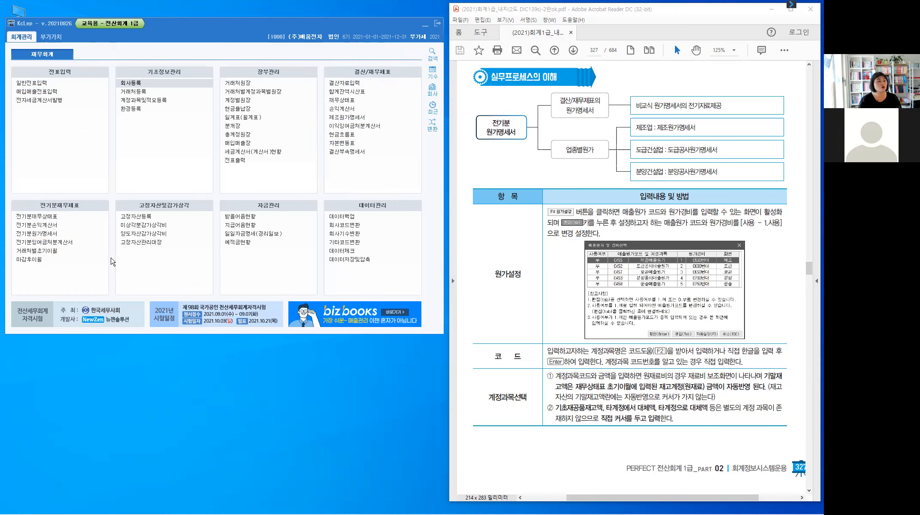
Open 전기분원가명세서 and go through the 제품매출원가, 도급공사매출원가 and 분양공사매출원가 rows in the cost selection dialog
click(43, 236)
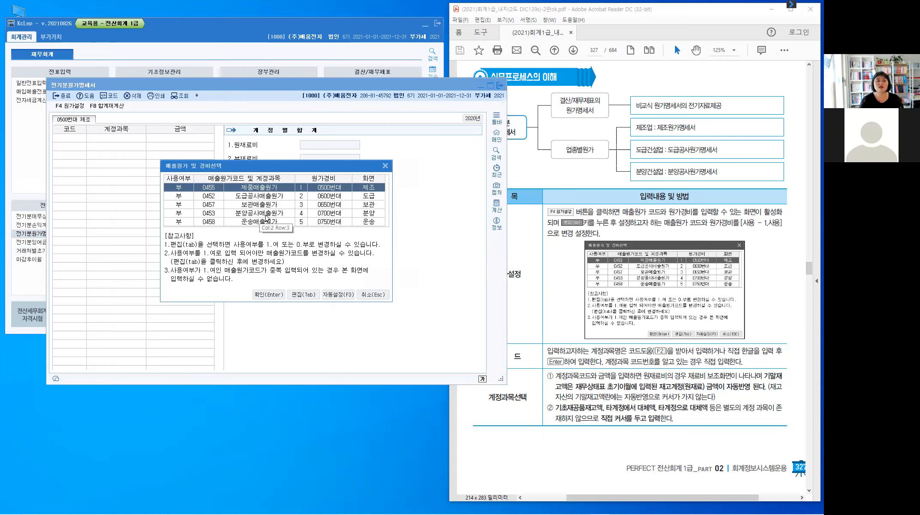
click(250, 191)
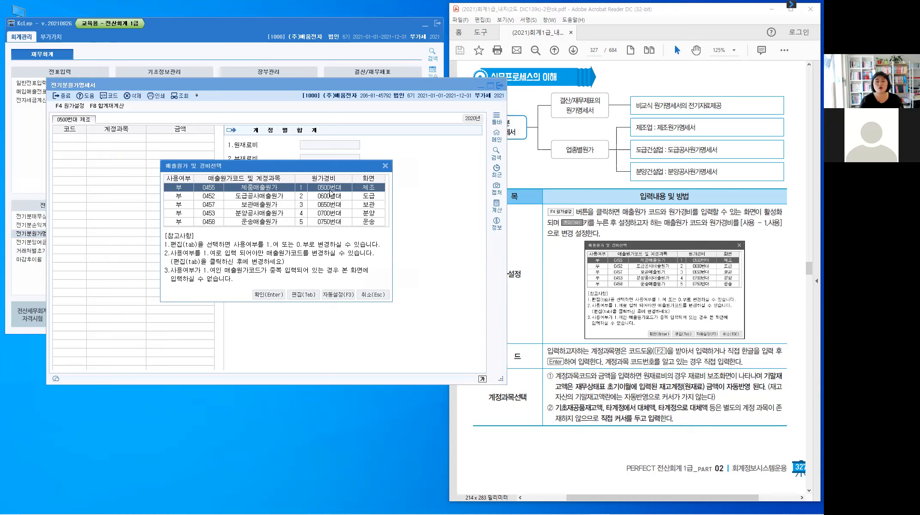
click(270, 198)
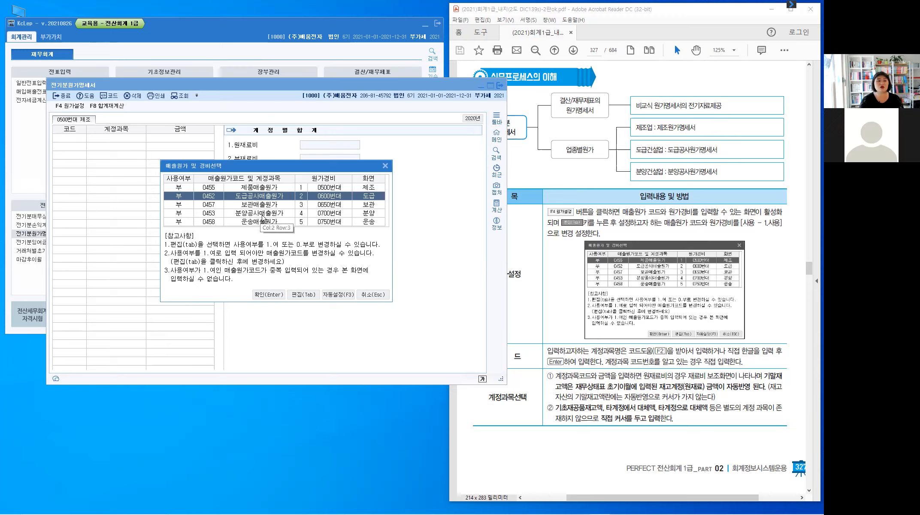
click(263, 213)
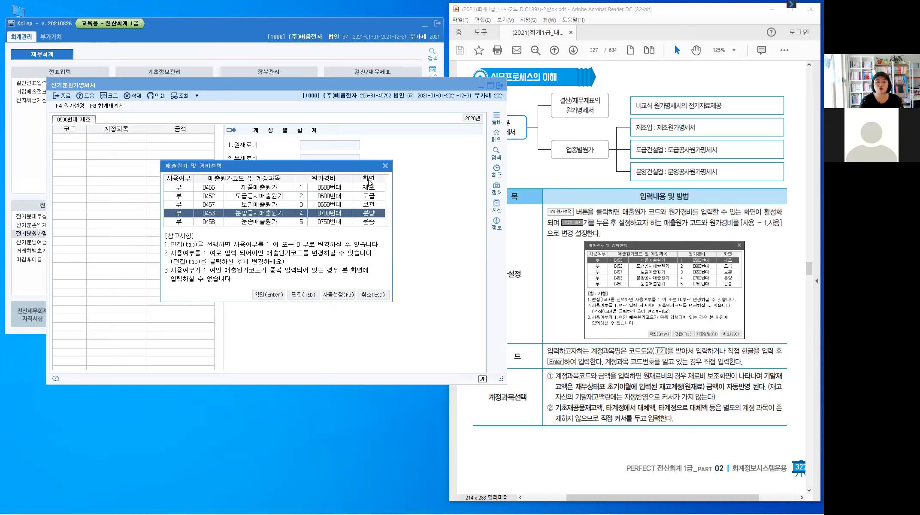
key(ctrl)
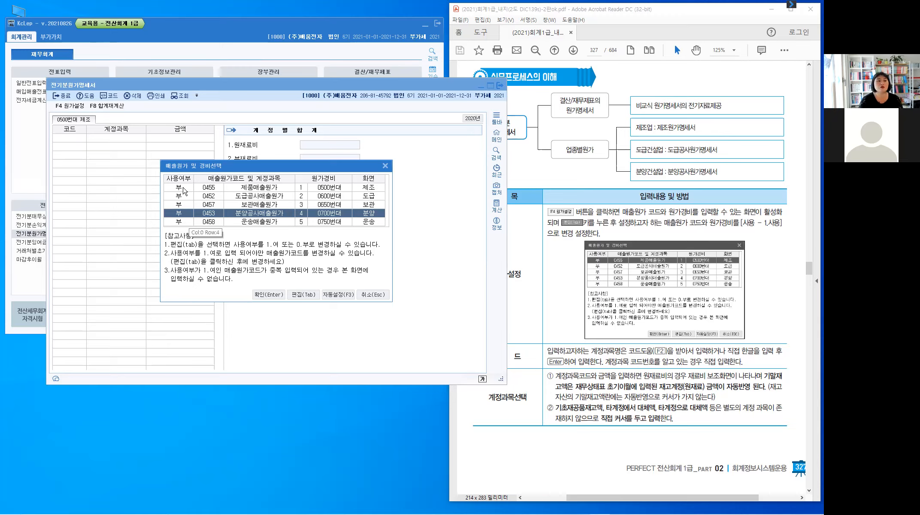
Set 사용여부 to 여 for 0455 제품매출원가 (500번대 제조), apply the cost selection and acknowledge the inventory change notice
click(184, 189)
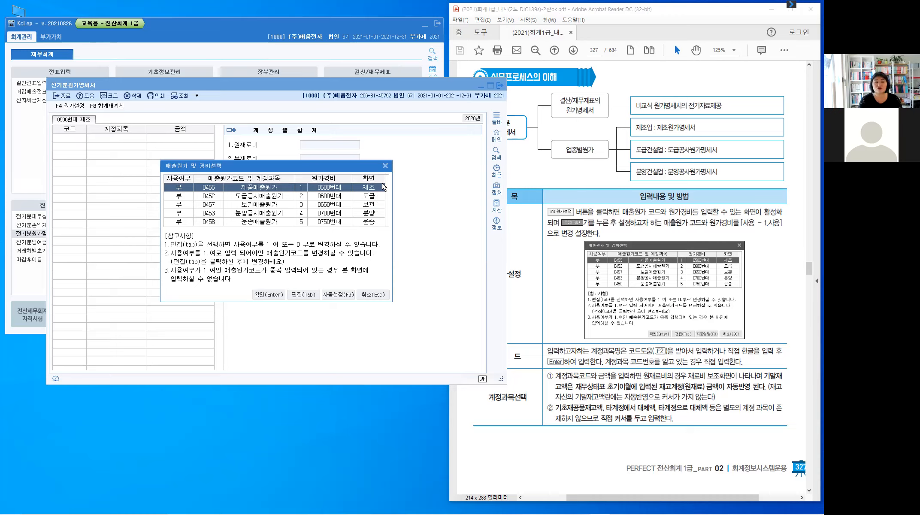
click(299, 296)
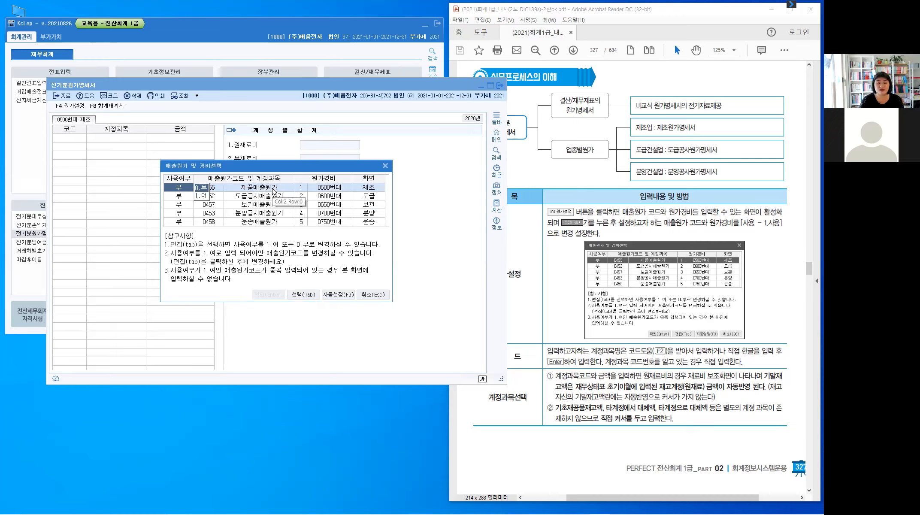
click(204, 199)
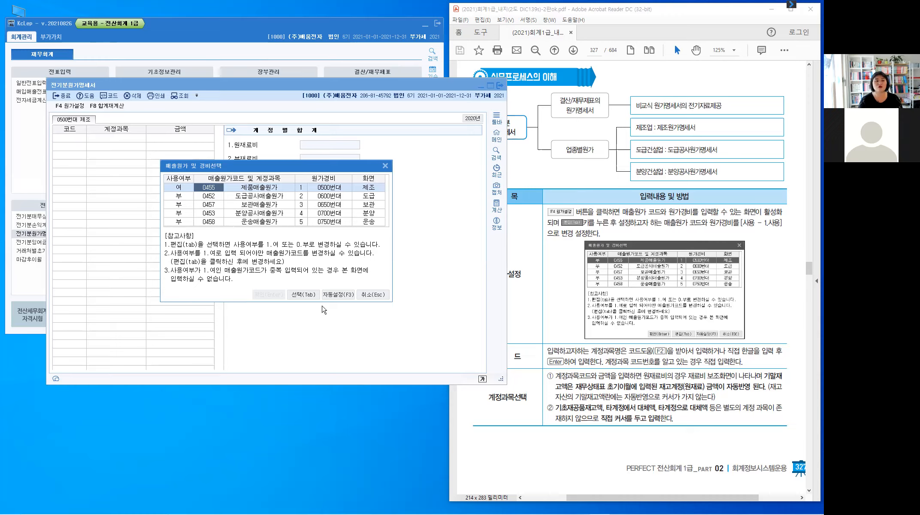
click(306, 299)
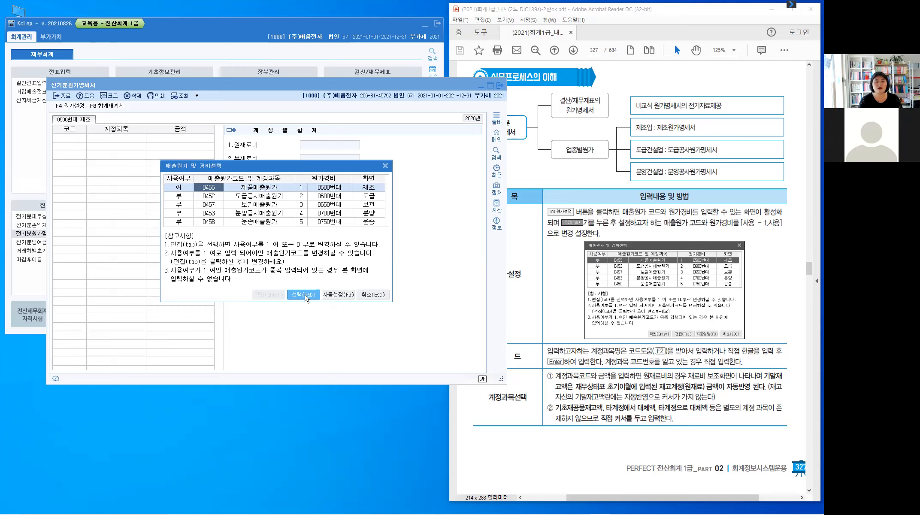
click(186, 189)
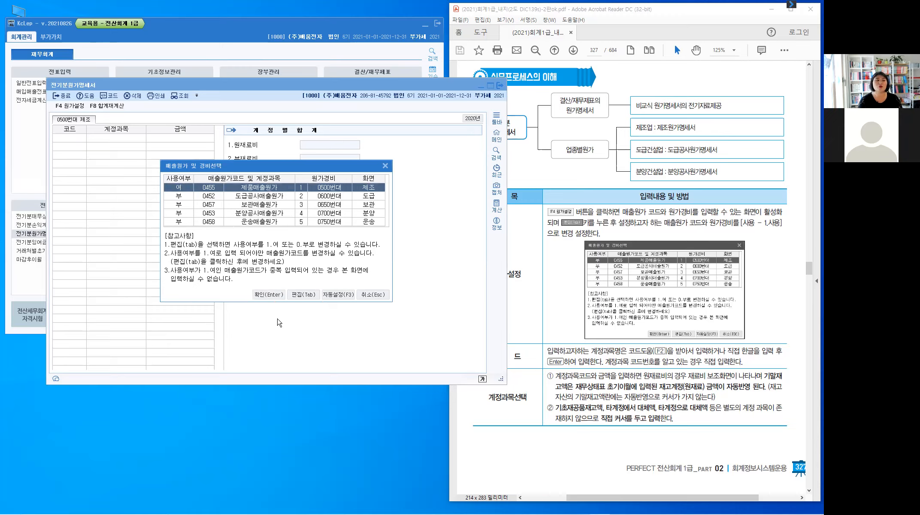
click(268, 294)
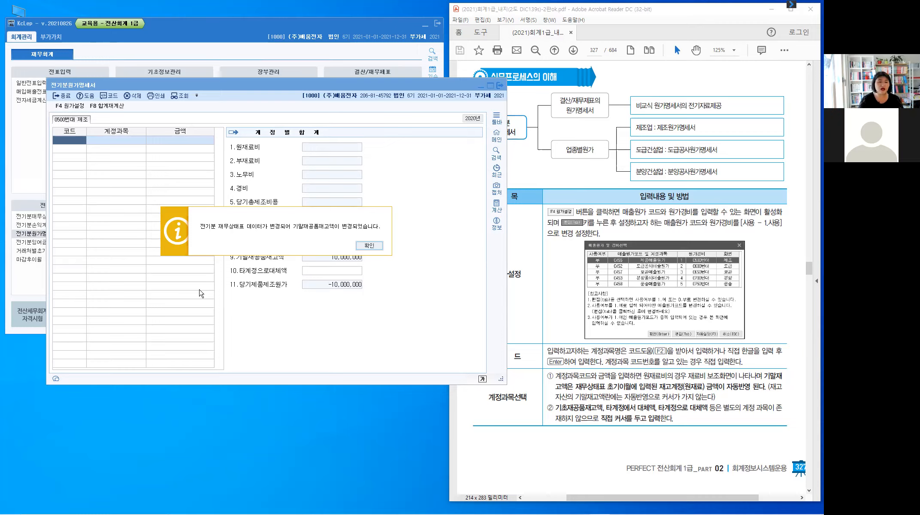
click(368, 246)
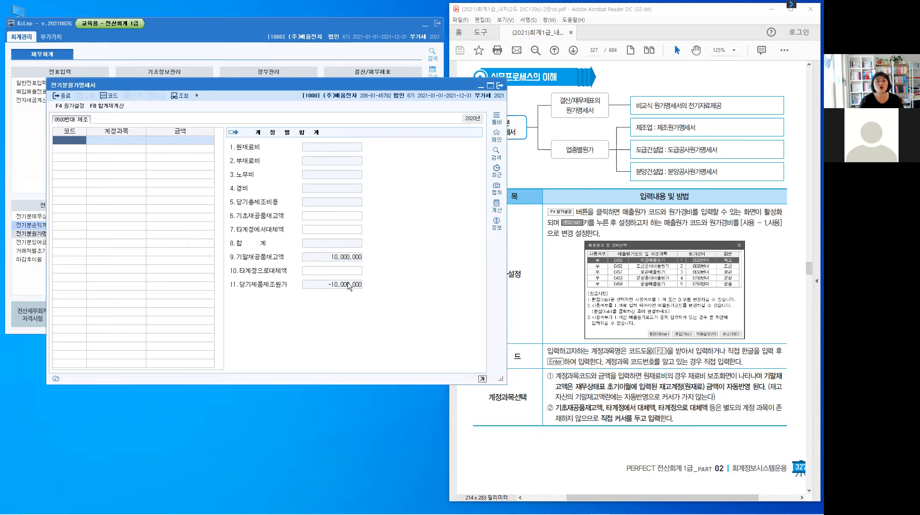
Check the 기말재공품재고액 line and close the 전기분원가명세서 window
click(338, 260)
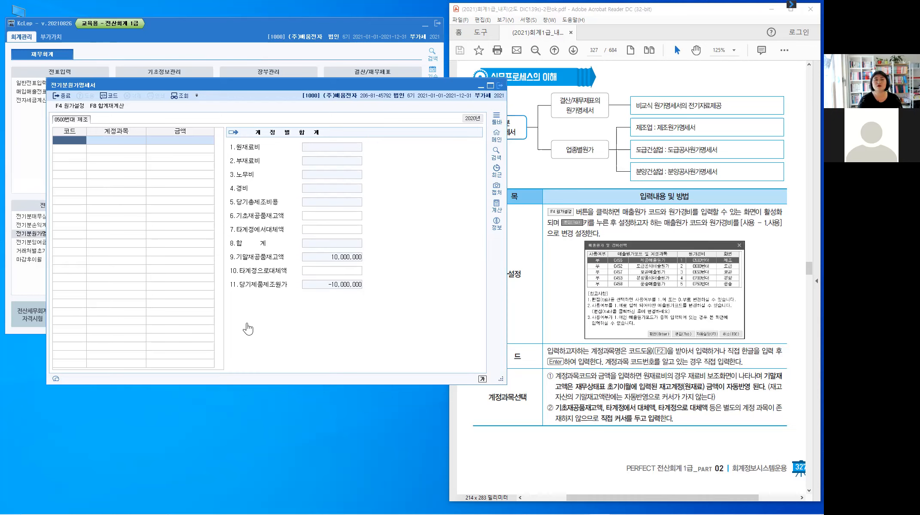
key(Escape)
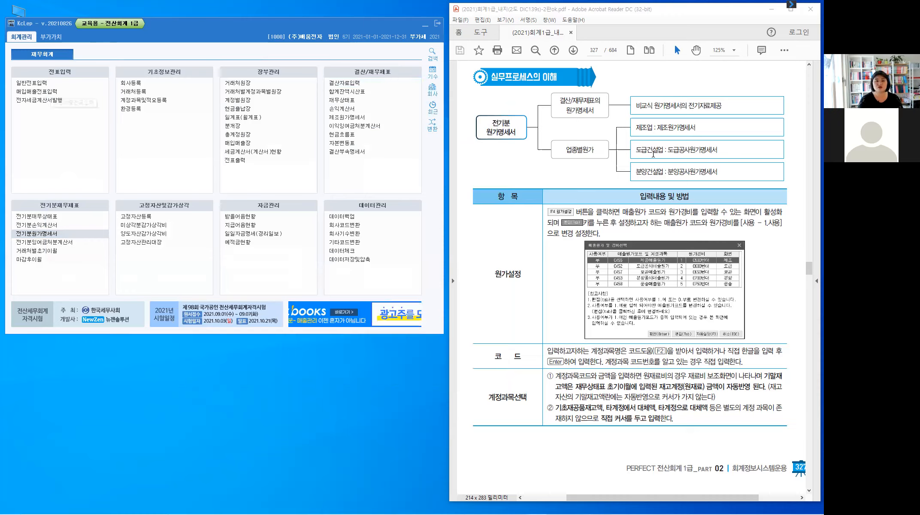
click(653, 154)
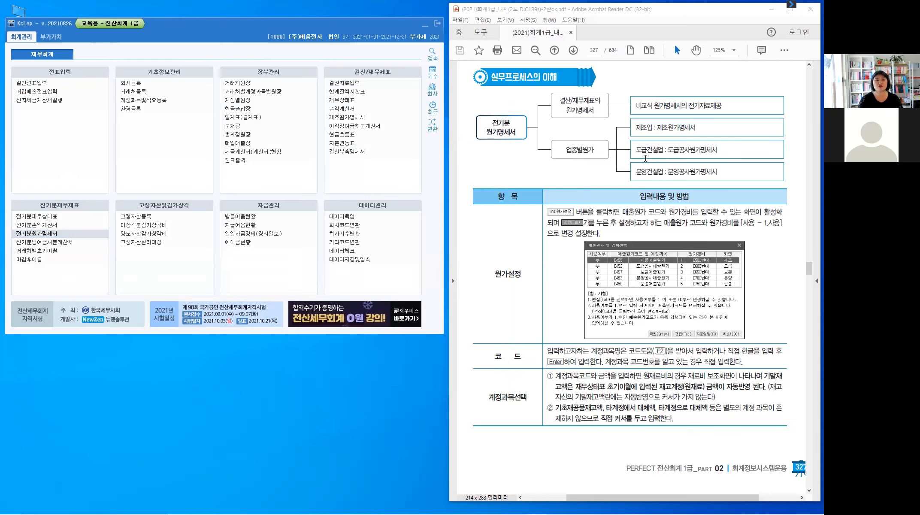
In 결산자료입력, set 사용여부 to 여 for 0452 도급공사매출원가 (0600번대 도급) in the cost settings, apply it and close the window
click(347, 84)
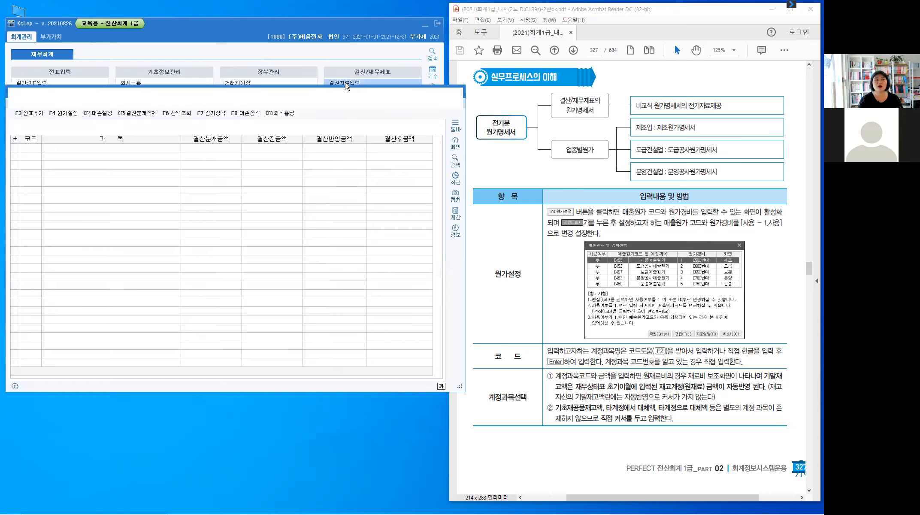
click(72, 118)
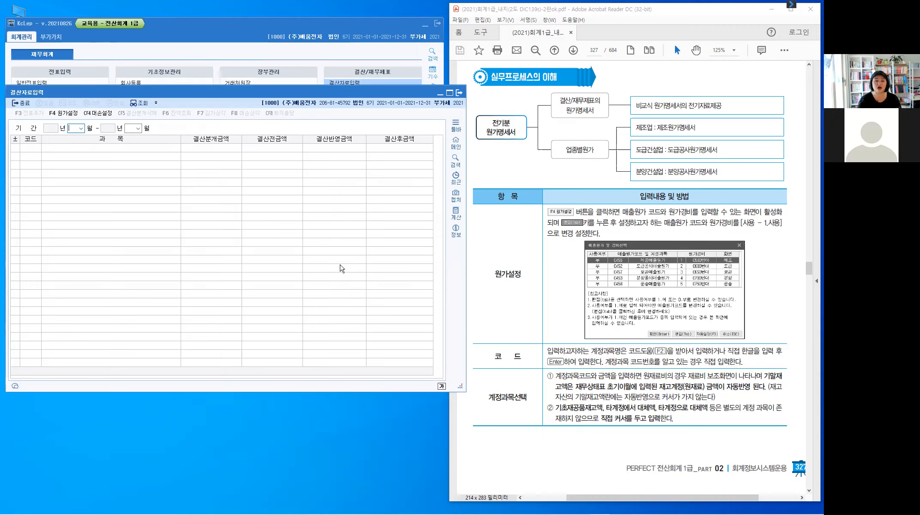
click(67, 115)
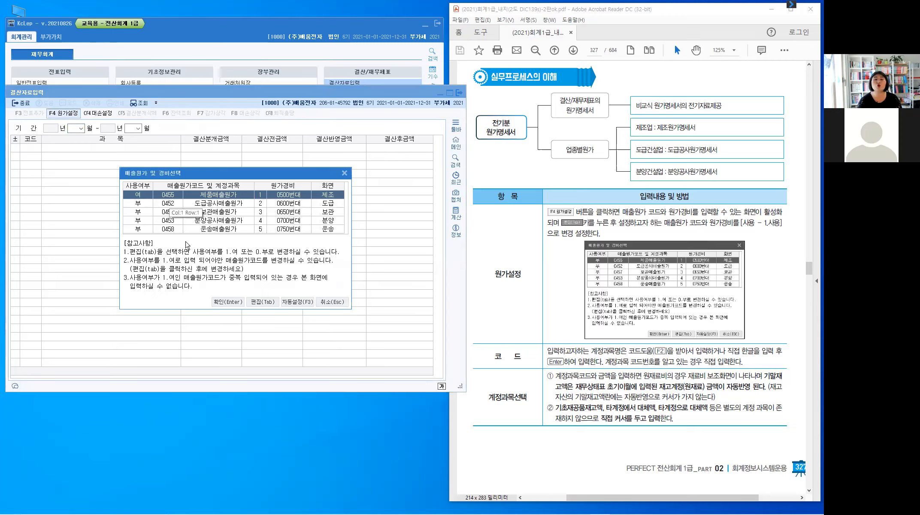
click(194, 205)
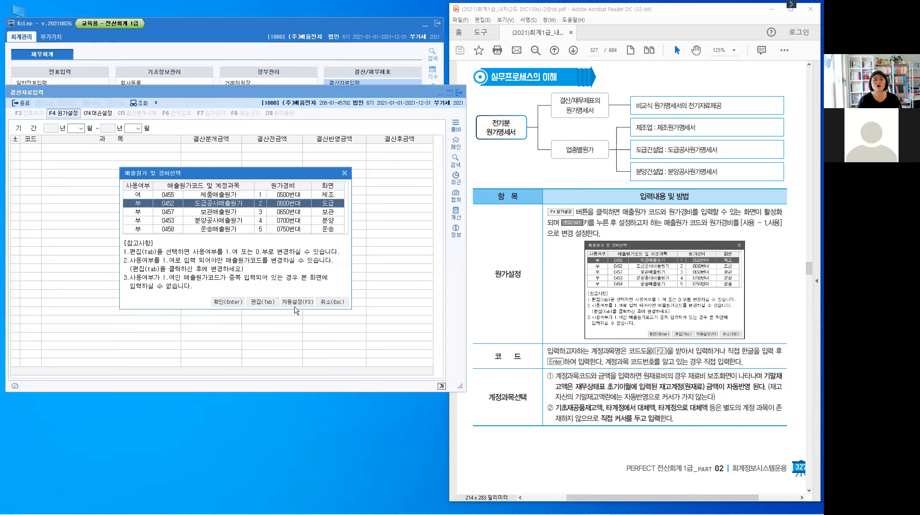
click(263, 302)
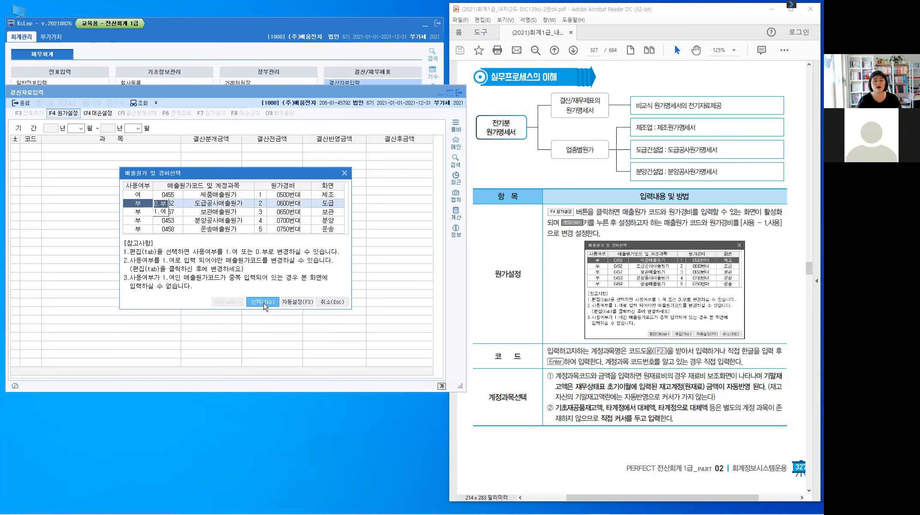
click(162, 212)
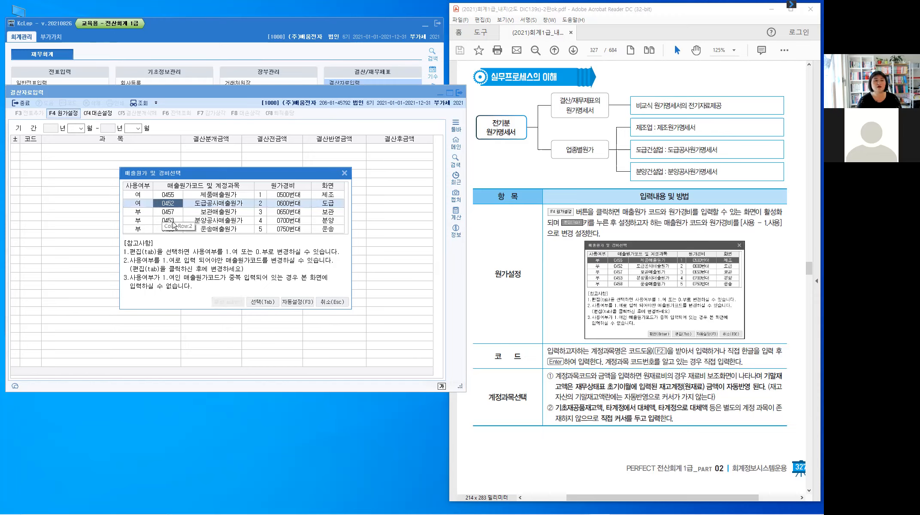
click(262, 303)
click(144, 207)
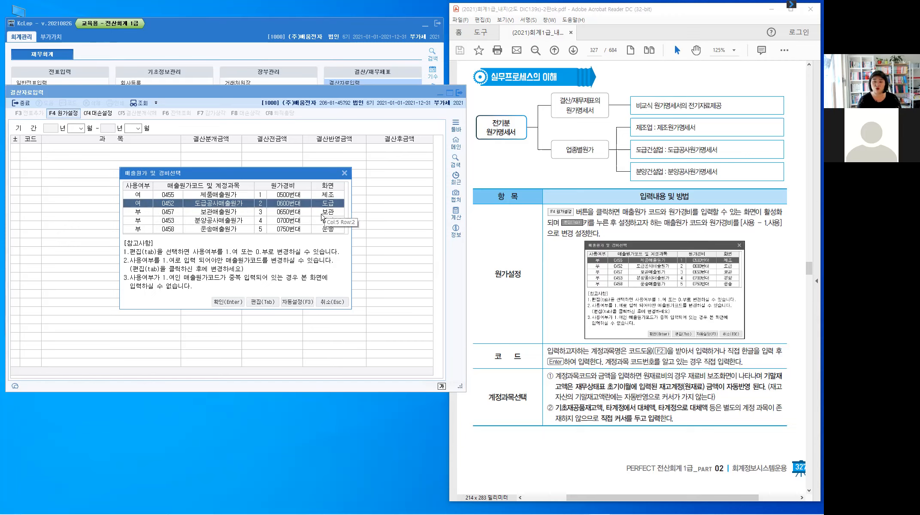
click(230, 304)
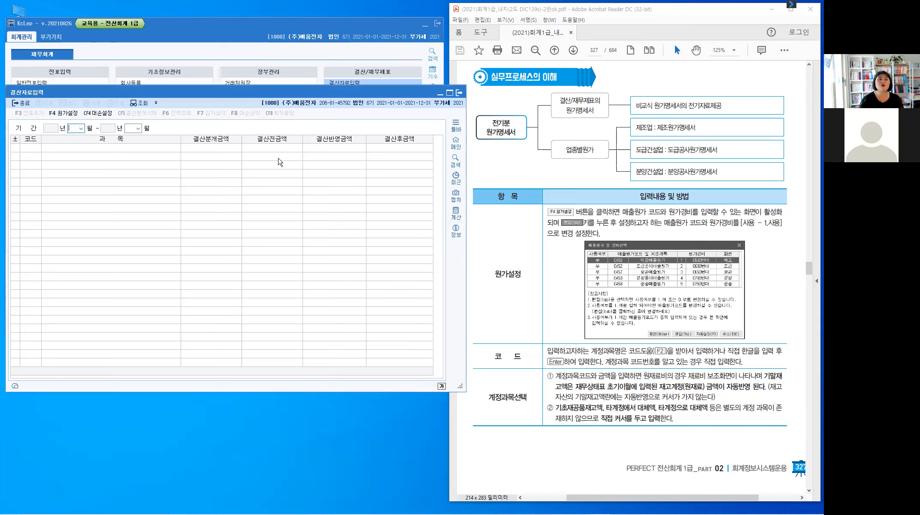
click(459, 94)
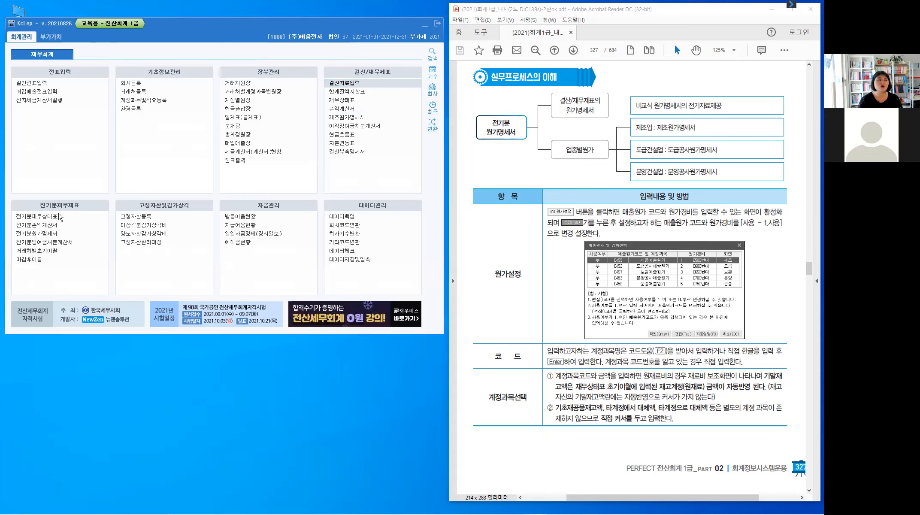
Open 전기분원가명세서 and compare its 0500번대 제조 page with the 0600번대 도급 page
click(47, 234)
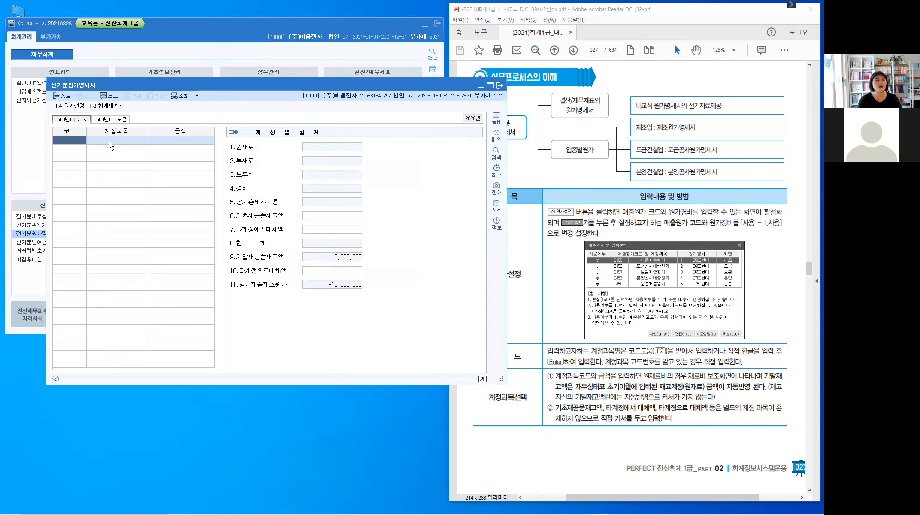
click(70, 126)
click(115, 120)
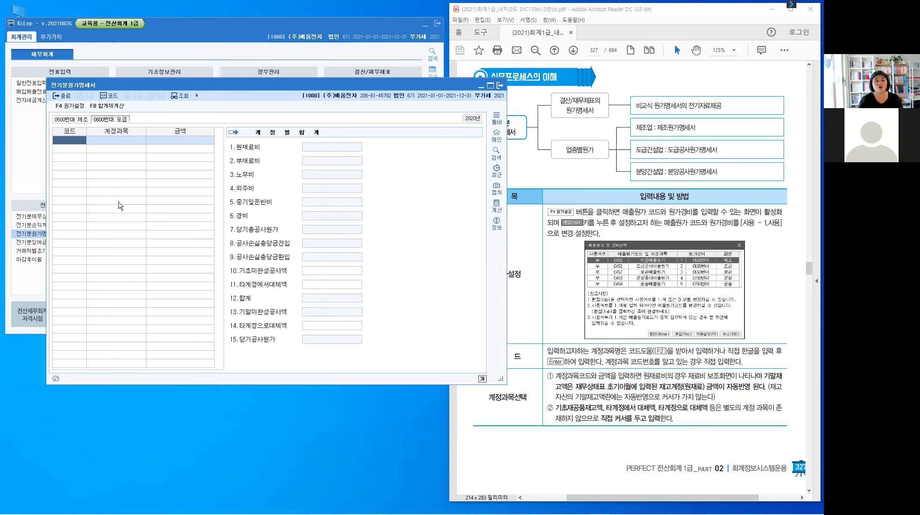
Set 사용여부 to 부 for 0452 도급공사매출원가 in the 전기분원가명세서 cost settings and apply the selection
click(77, 106)
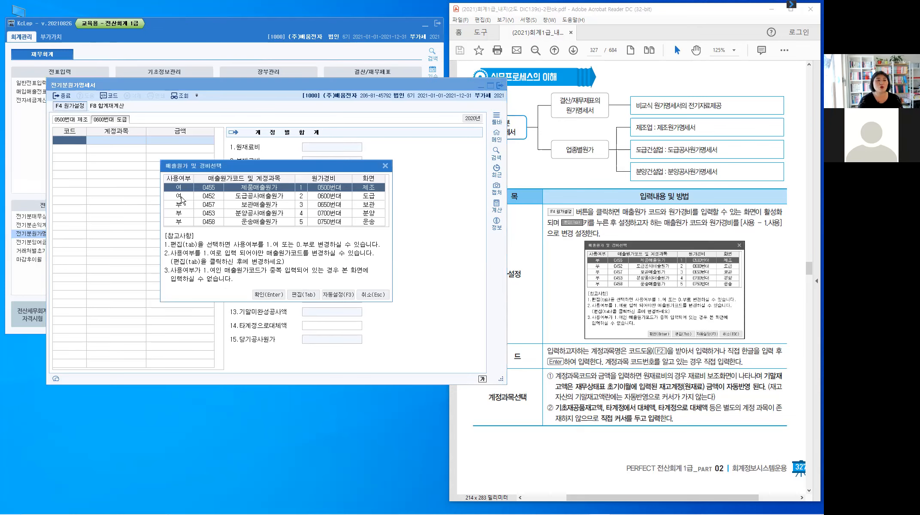
click(182, 197)
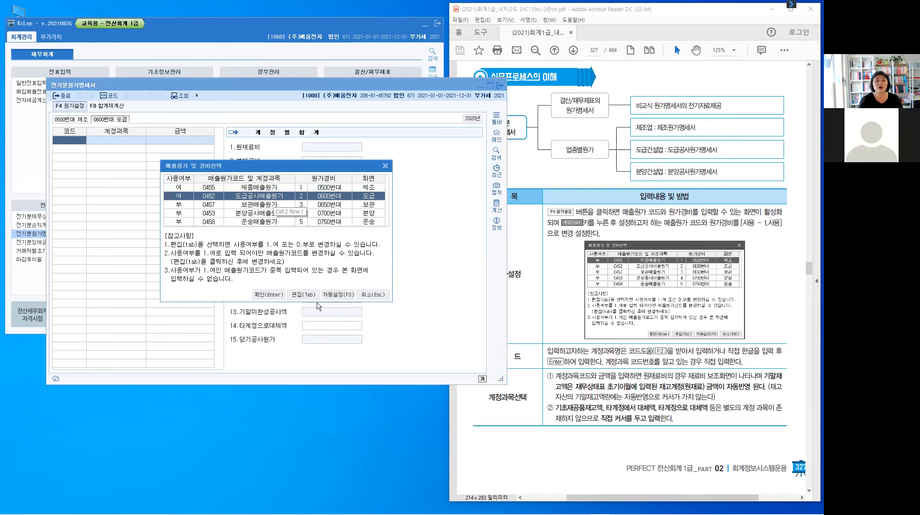
click(303, 295)
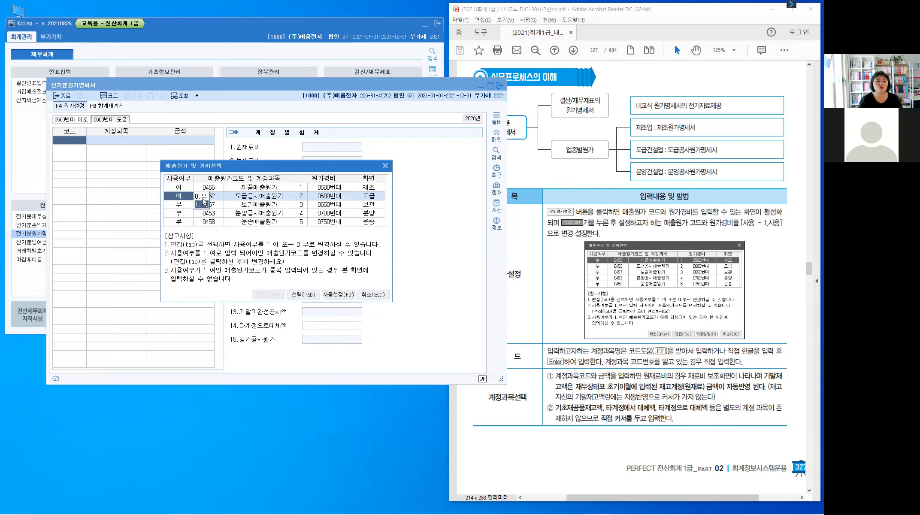
click(203, 197)
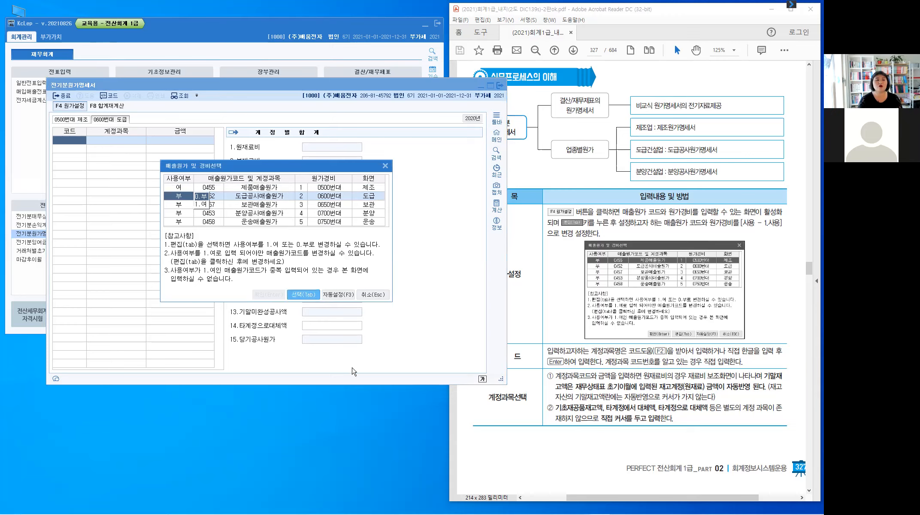
key(Tab)
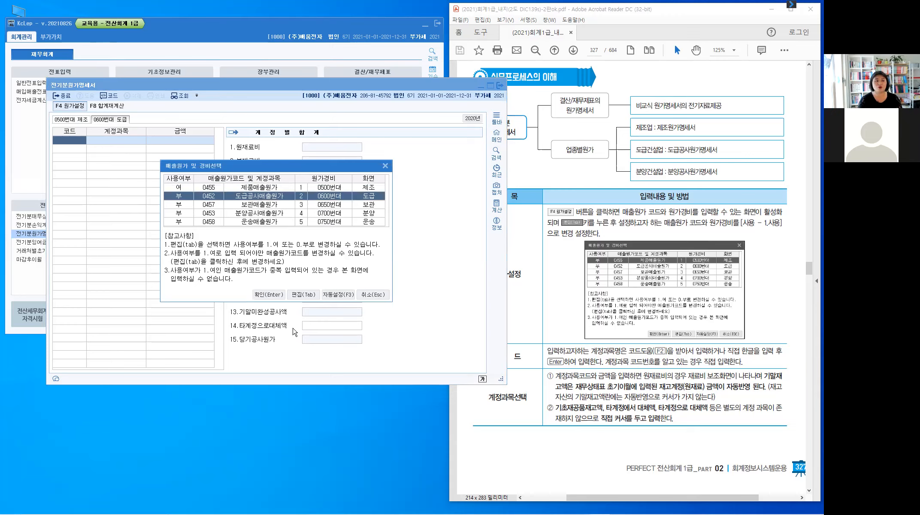
click(270, 296)
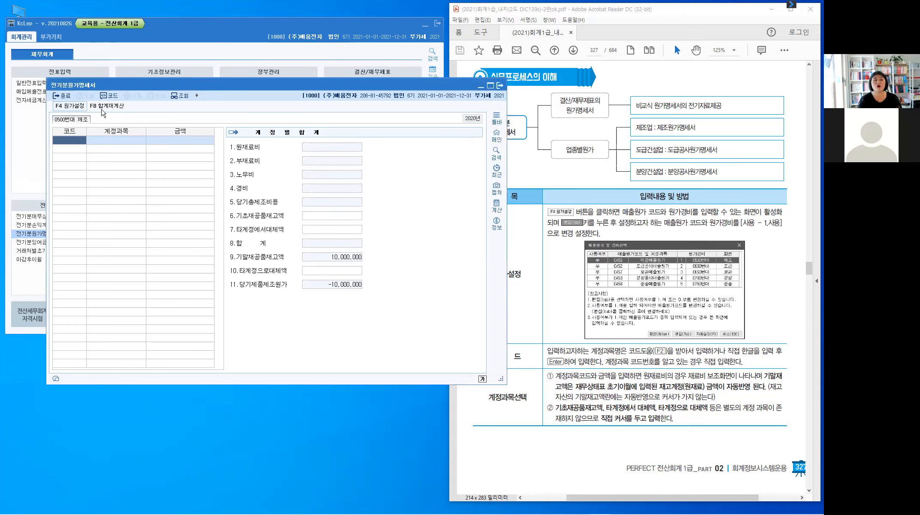
Move the 전기분원가명세서 window clear of the textbook PDF and examine the 제조원가명세서 practice example on page 328
key(ctrl)
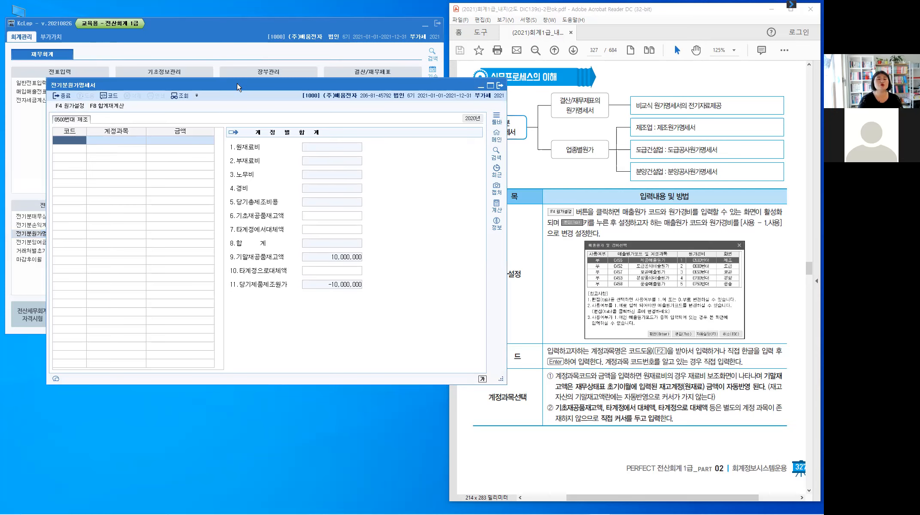
drag(237, 83, 197, 90)
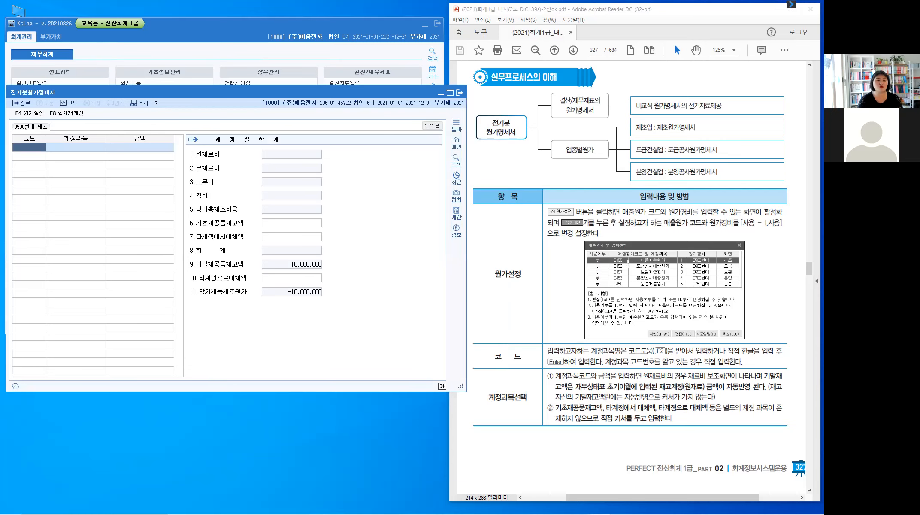
scroll(628, 263, down, 3)
scroll(630, 264, down, 3)
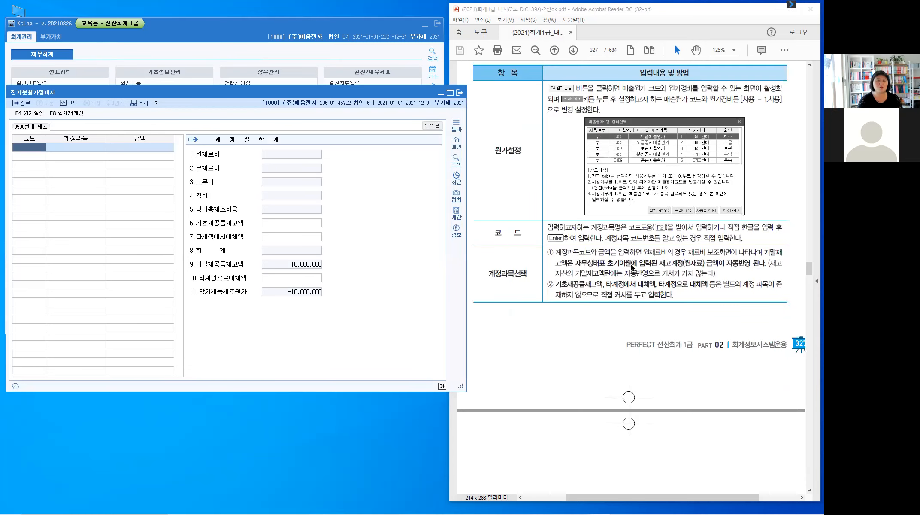
scroll(631, 267, down, 9)
scroll(630, 263, down, 8)
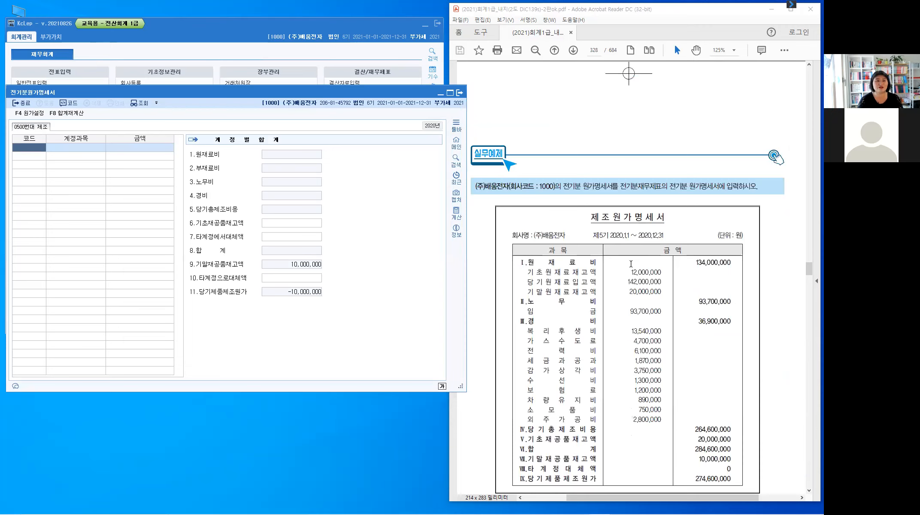
scroll(630, 264, down, 2)
scroll(631, 266, down, 1)
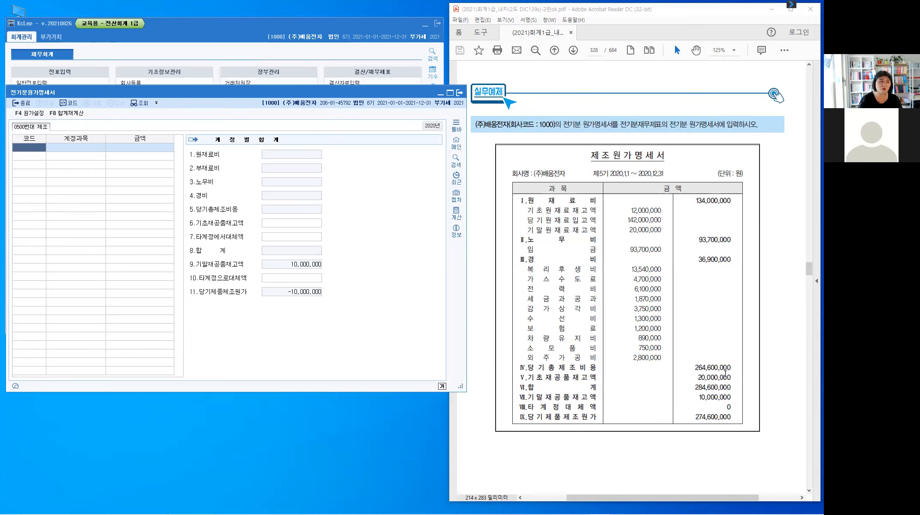
Add account 0501 원재료비 to the first row of the statement by looking up 원재, and open its 원재료 detail
click(34, 147)
text(원)
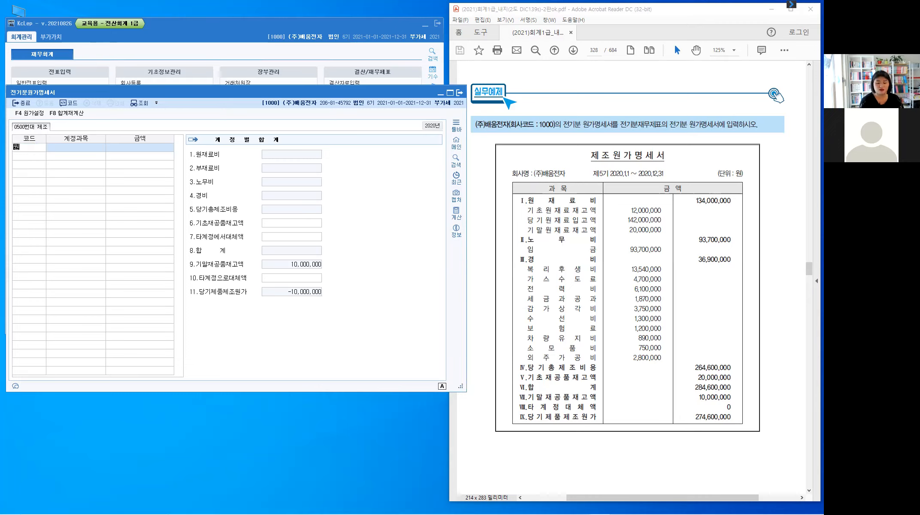
text(재)
key(Return)
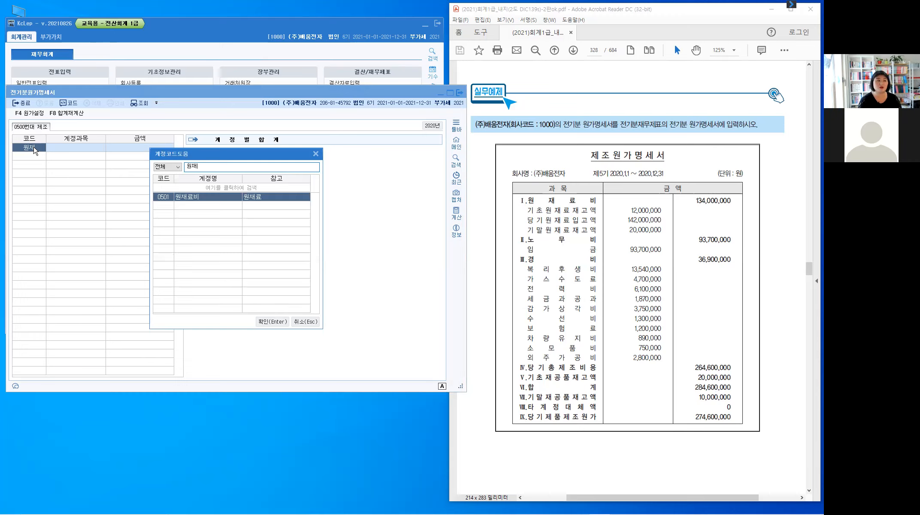
key(Escape)
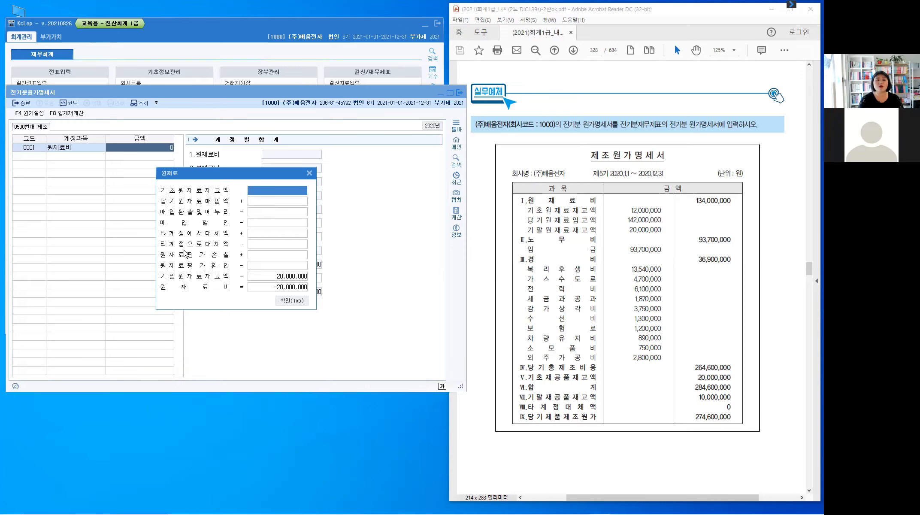
Set 기초원재료재고액 to 12,000,000 and 당기원재료매입액 to 142,000,000 in the 원재료 detail
text(12)
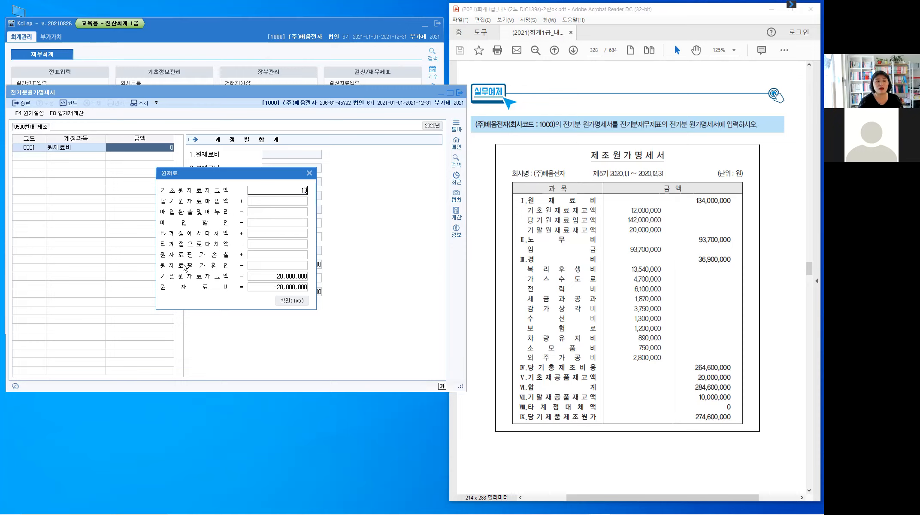
text(,000,000)
key(Return)
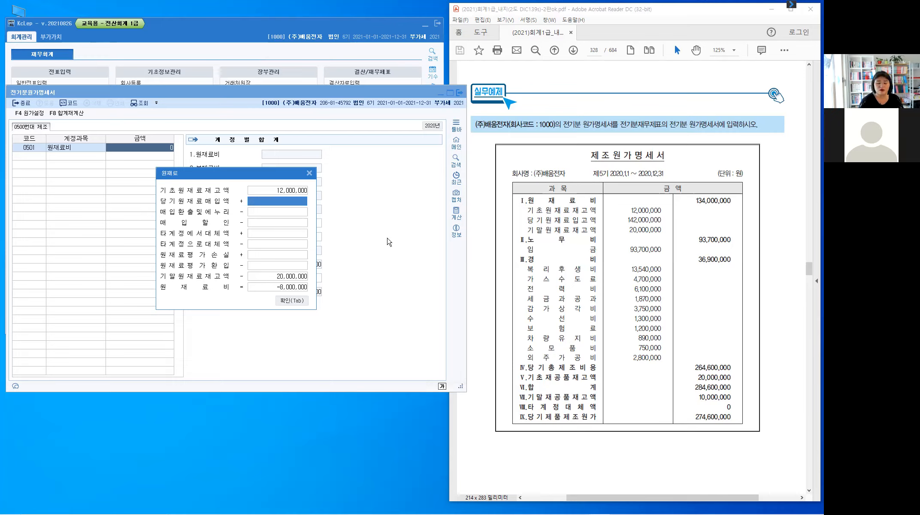
text(142,000,000)
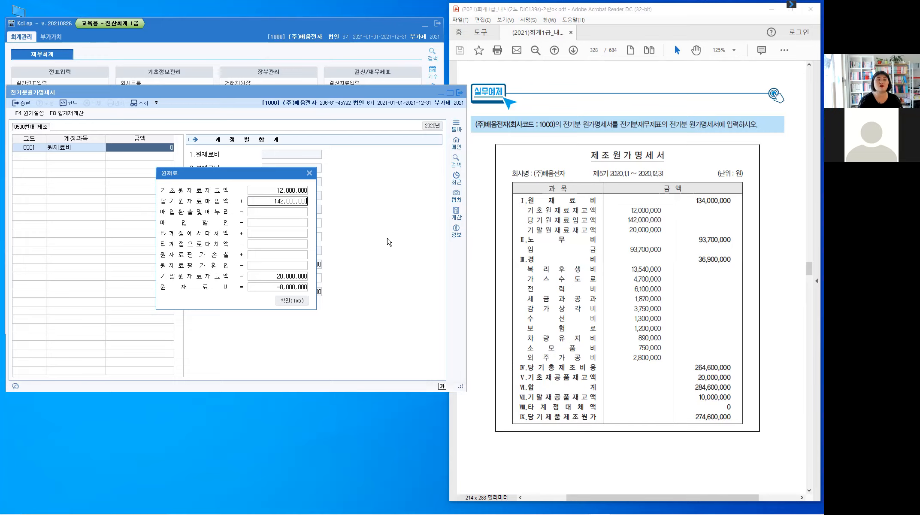
key(Return)
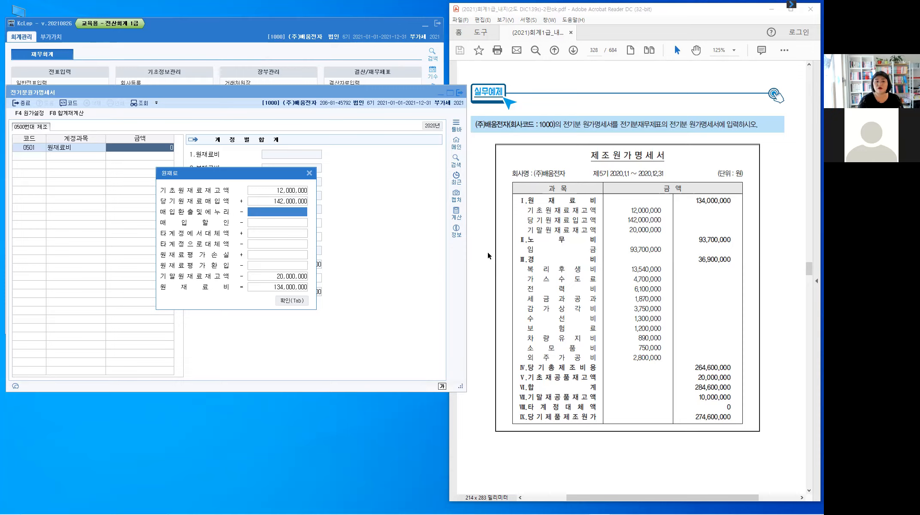
Highlight the 기말원재료재고액 label and its 20,000,000 amount in the PDF's 제조원가명세서
drag(527, 230, 597, 230)
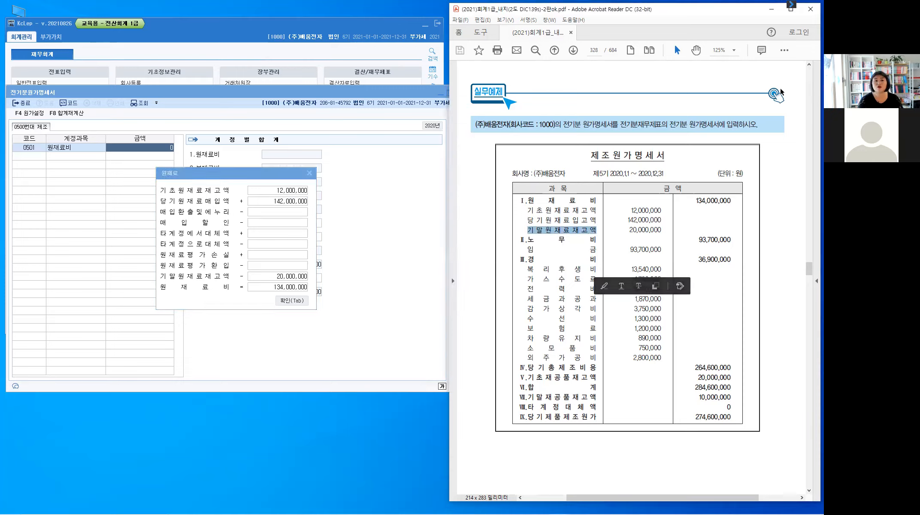
click(786, 51)
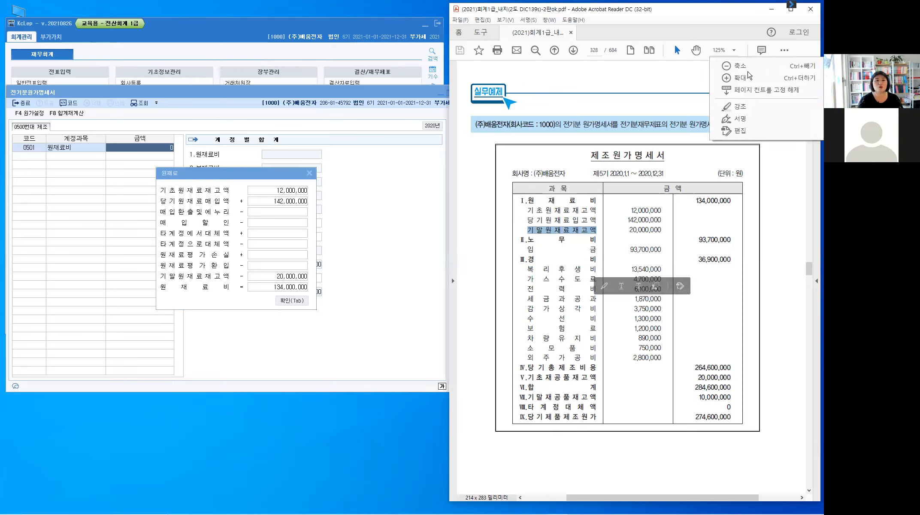
click(743, 106)
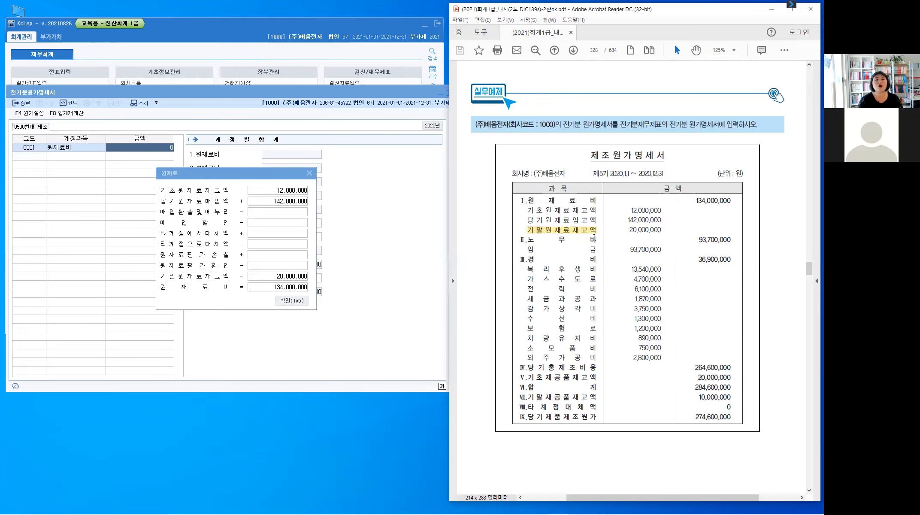
click(784, 51)
click(666, 229)
drag(666, 229, 628, 230)
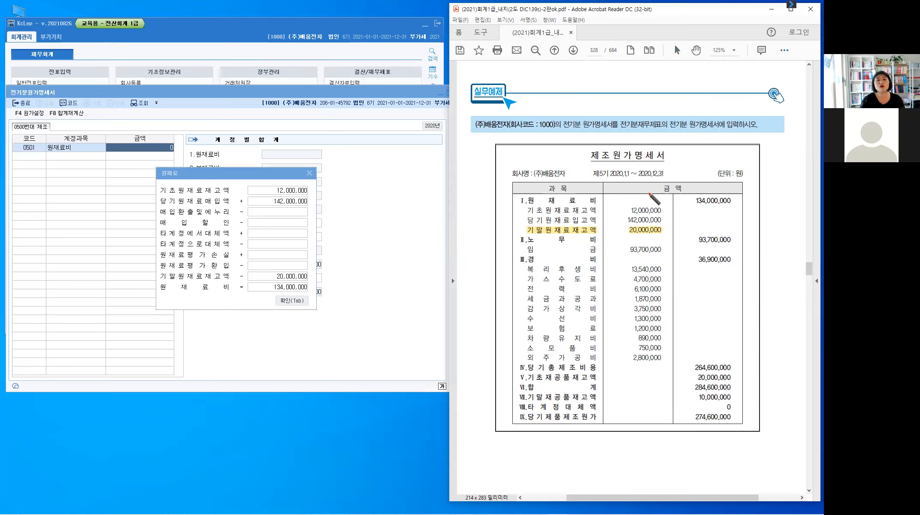
Handwrite F/P with an arrow to 기말원재료재고액 in the PDF and mark the same line in the 원재료 dialog
mouse_move(616, 202)
mouse_down()
mouse_move(597, 227)
mouse_move(638, 196)
mouse_move(637, 205)
mouse_up()
drag(637, 197, 638, 202)
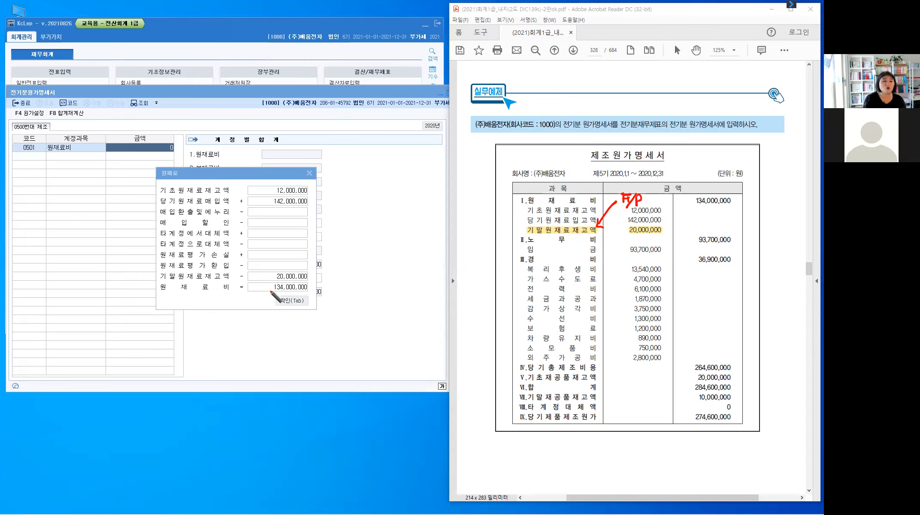
drag(160, 270, 159, 284)
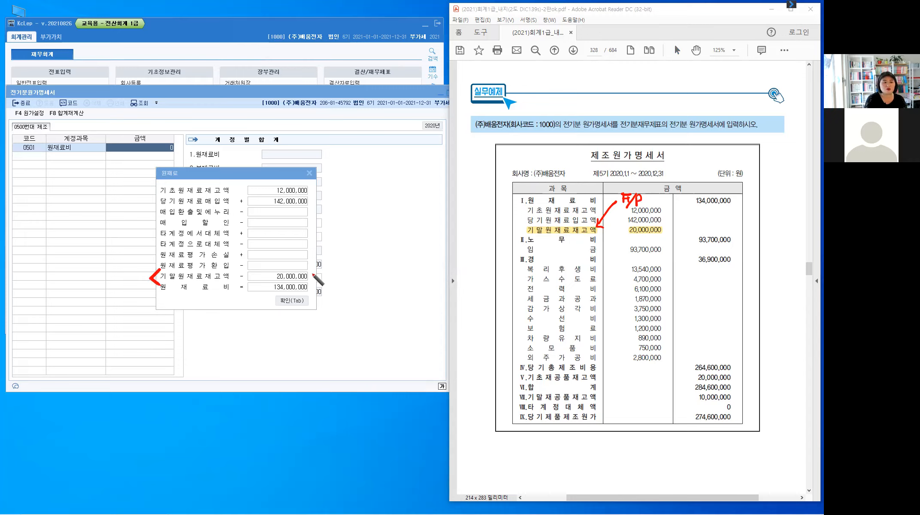
Finish marking the 기말원재료재고액 line, clear the pen marks, and confirm the 원재료 detail into the 원재료비 row
drag(309, 271, 309, 285)
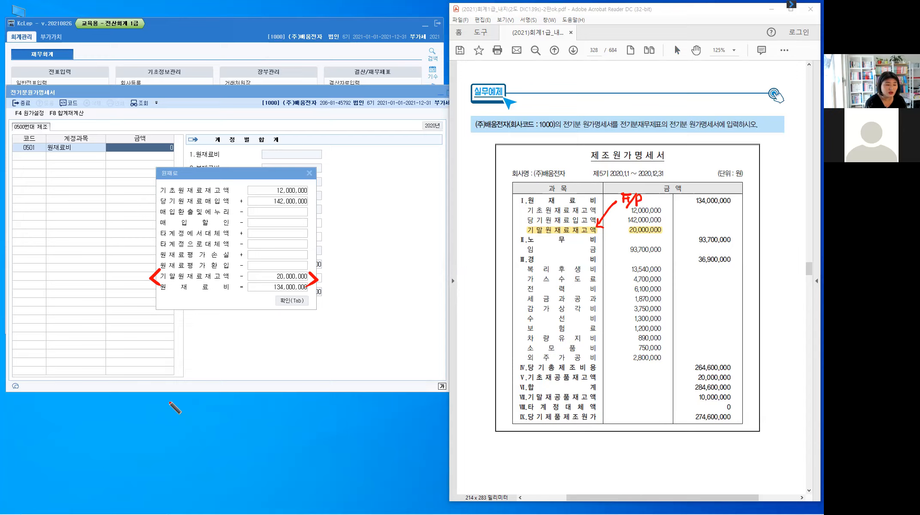
key(Escape)
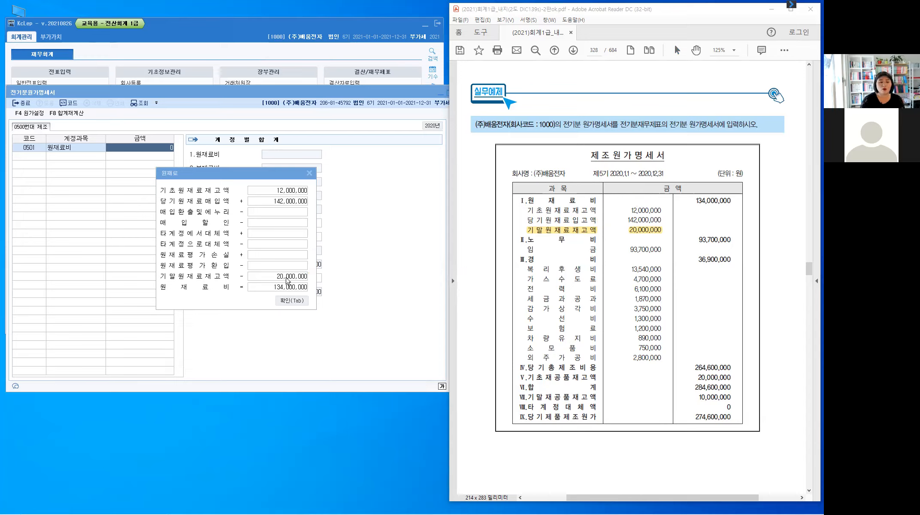
click(287, 280)
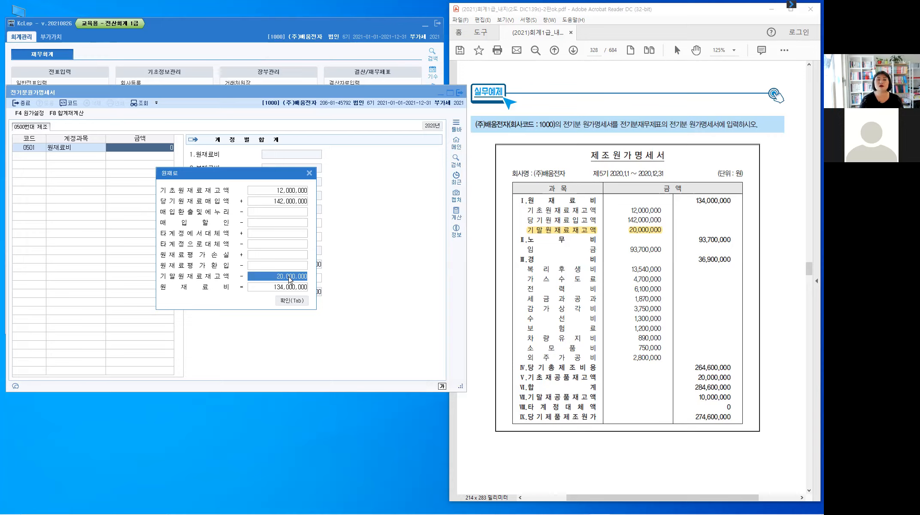
key(Up)
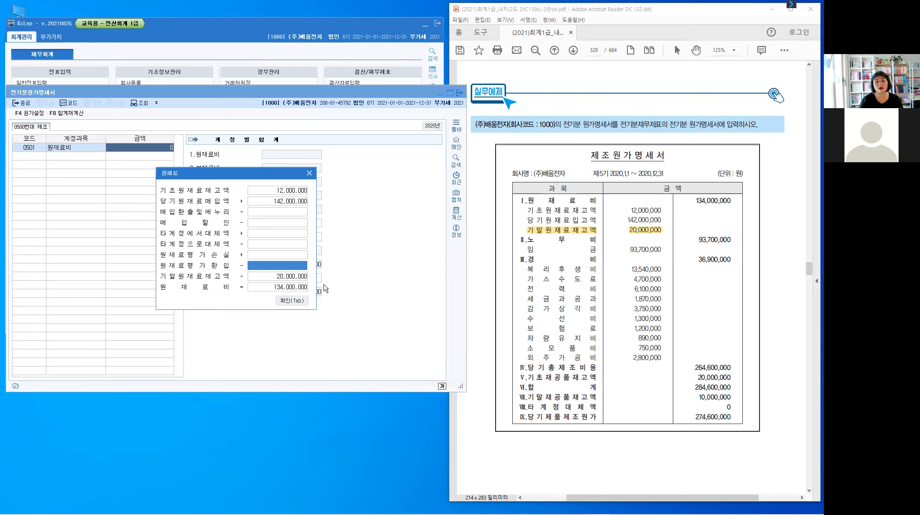
click(707, 205)
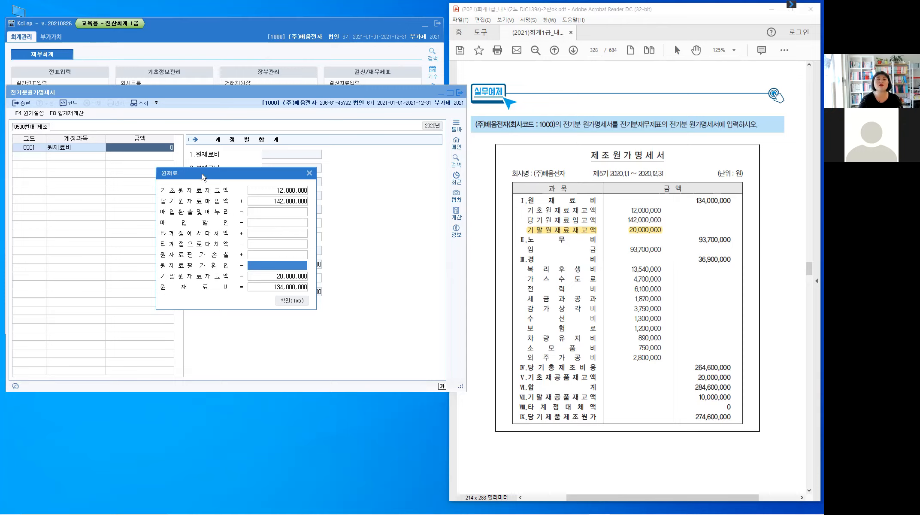
drag(204, 176, 267, 151)
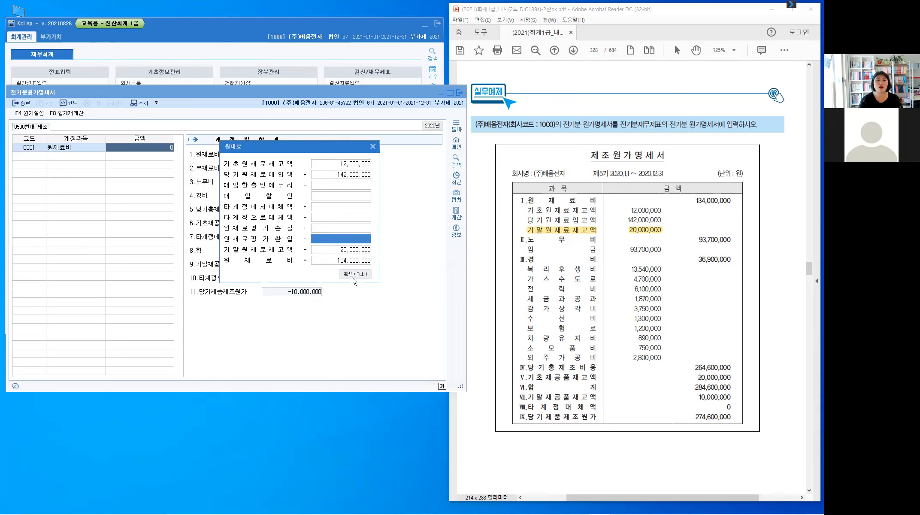
click(355, 279)
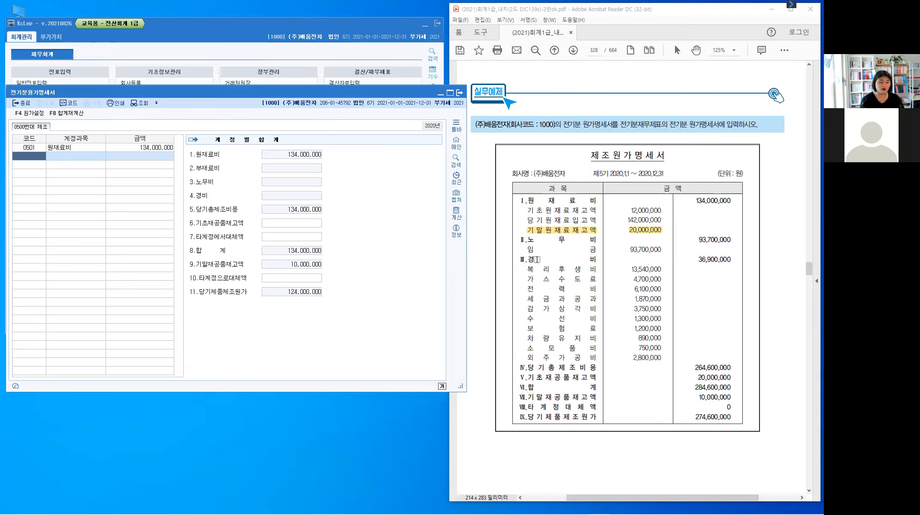
Add account 0504 임금 to the second row of the statement with an amount of 93,700,000
text(0)
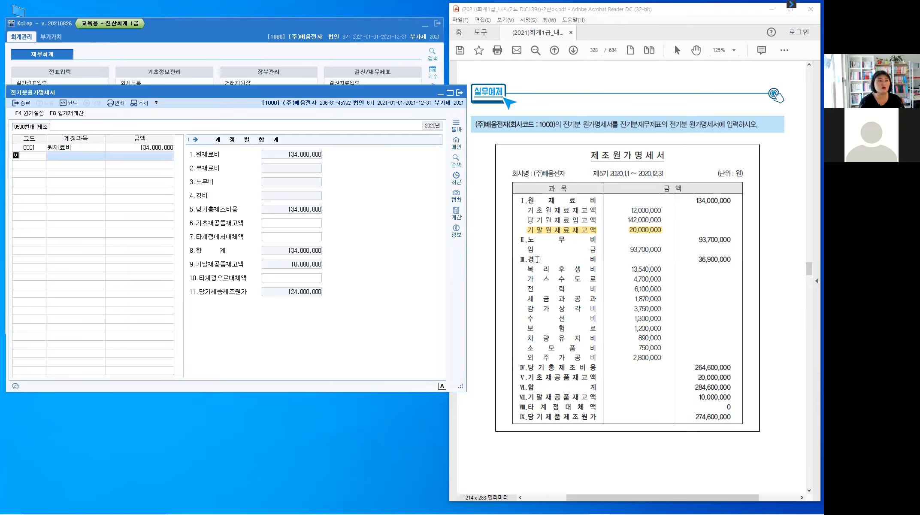
text(임금)
key(Return)
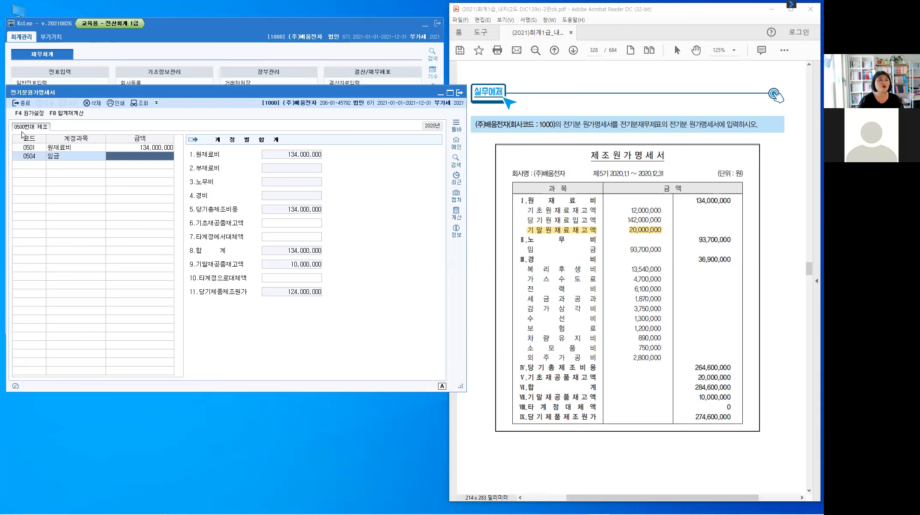
key(ctrl)
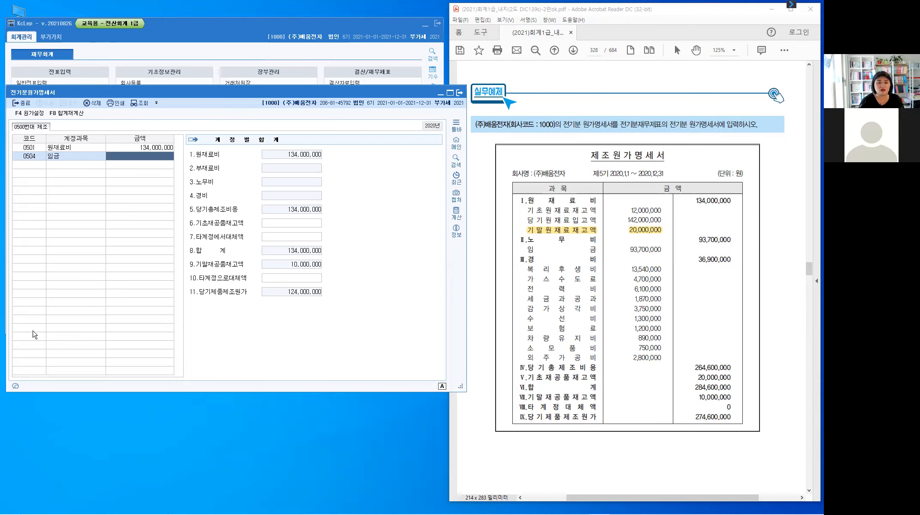
text(93,7)
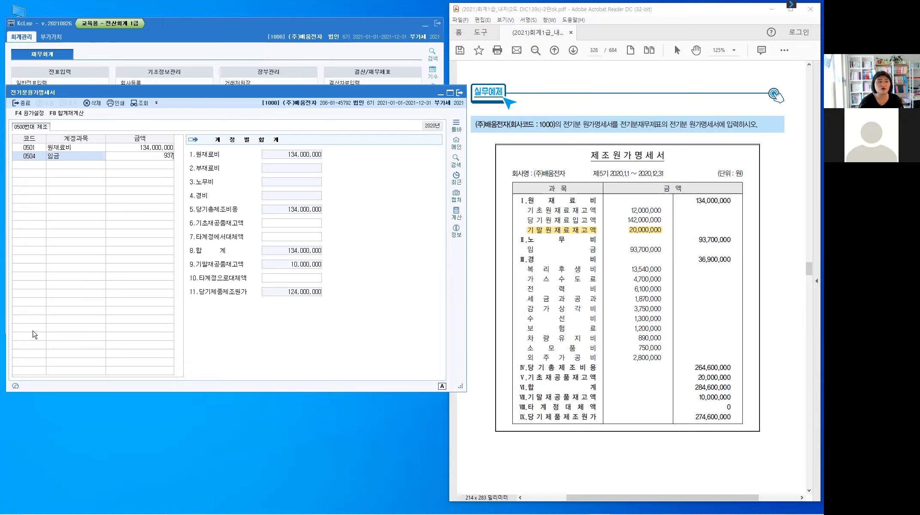
text(00,000)
key(Return)
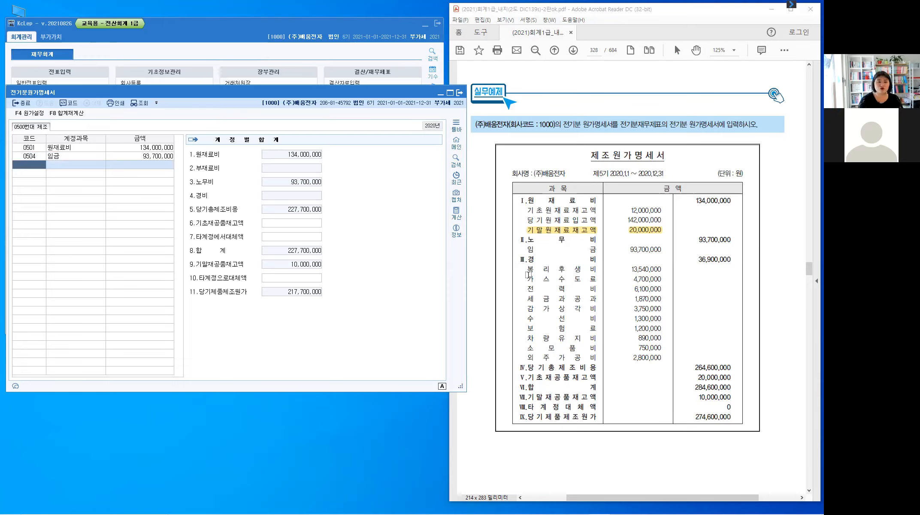
Highlight 복리후생비 in the PDF and add account 0511 복리후생비 to the statement with an amount of 13,540,000
drag(524, 270, 598, 271)
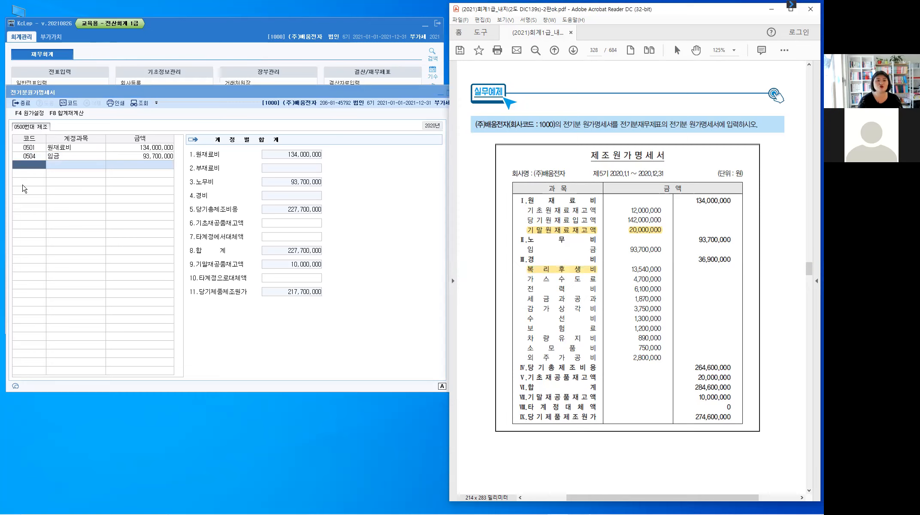
click(32, 170)
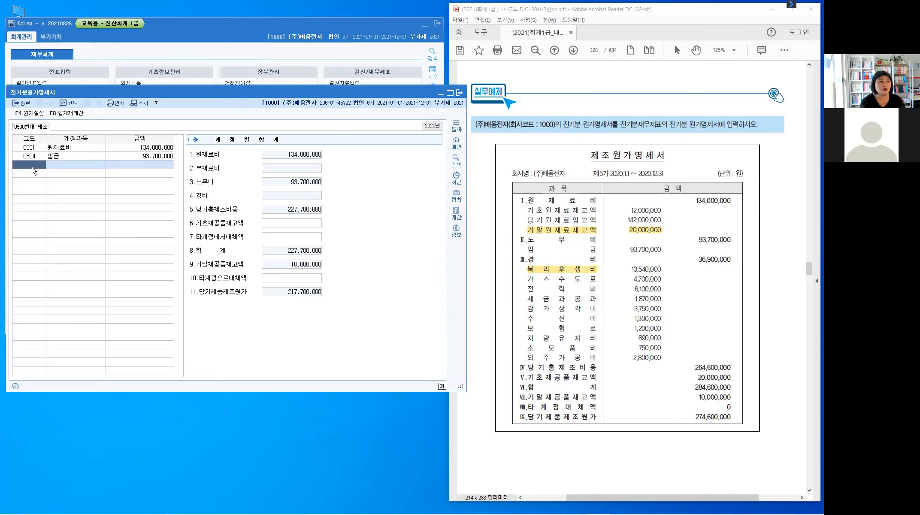
text(ㅂ)
text(복리)
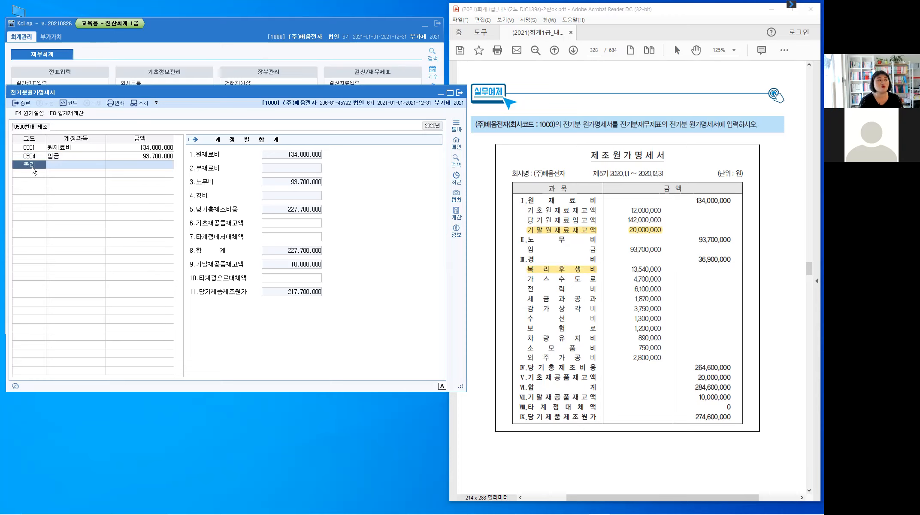
key(Return)
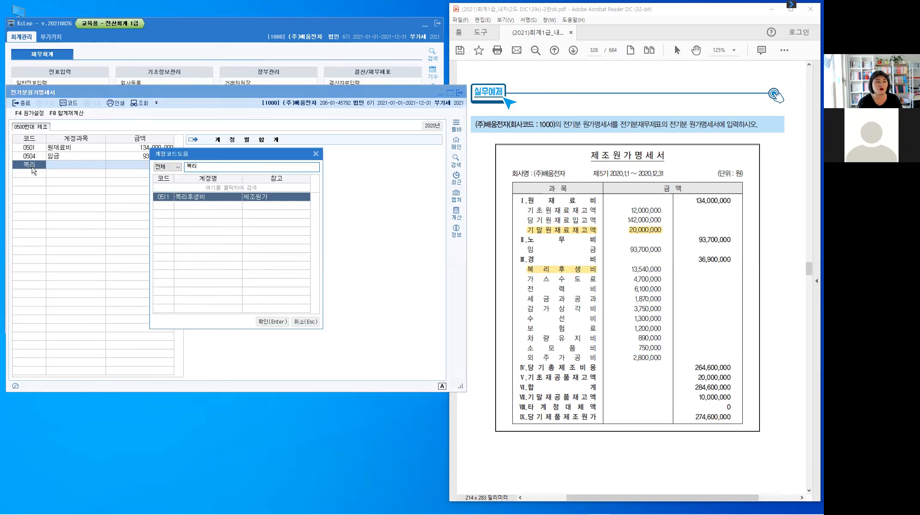
key(Return)
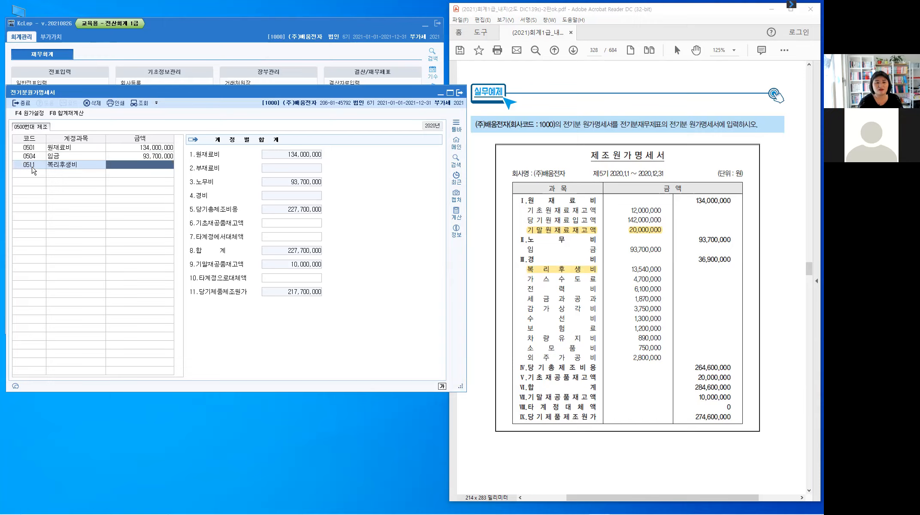
text(13,540)
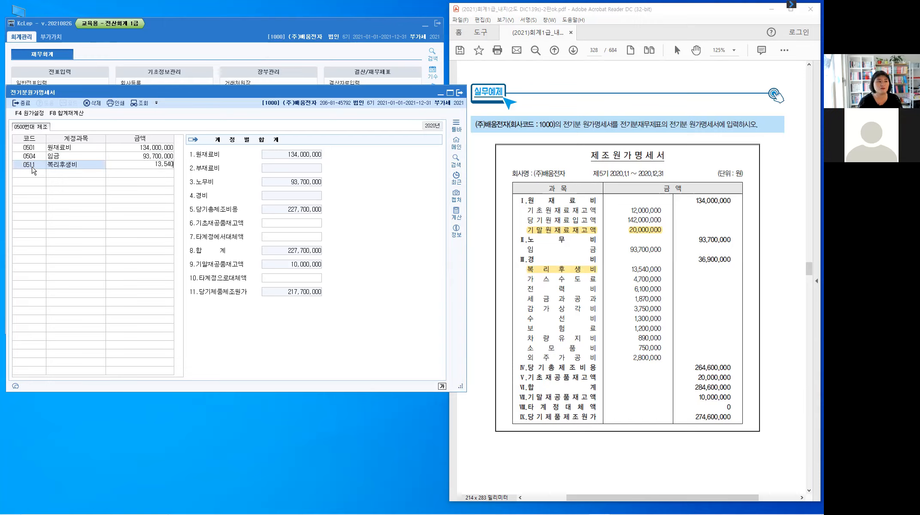
text(,000)
key(Return)
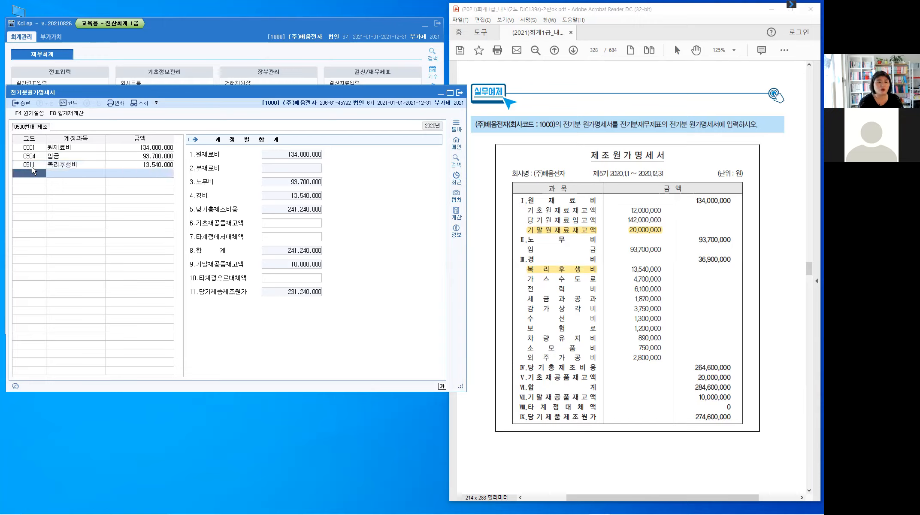
Look up 가스 and add account 0515 가스수도료 to the statement with an amount of 4,700,000
text(가스)
key(Return)
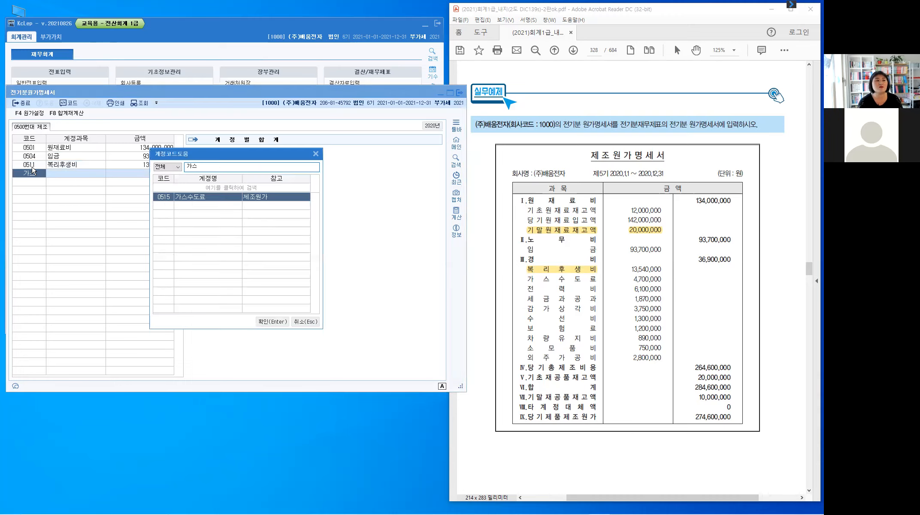
key(Return)
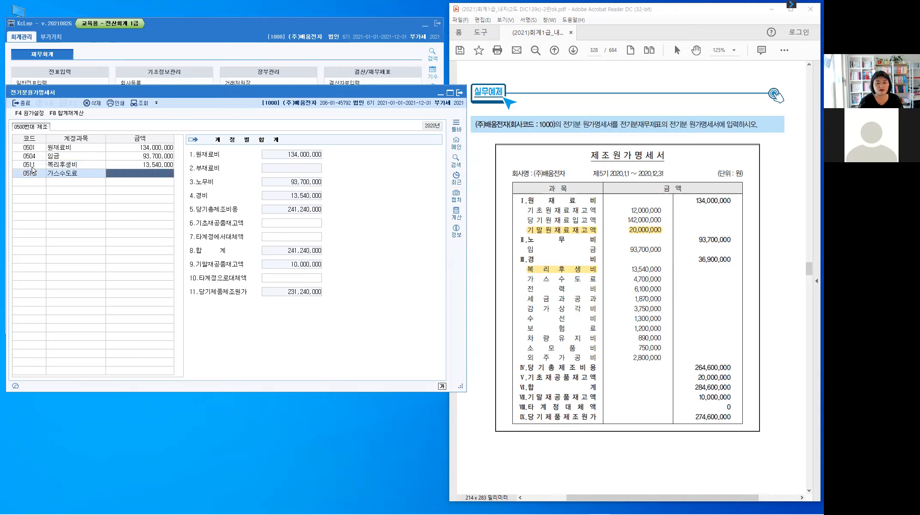
text(4,700)
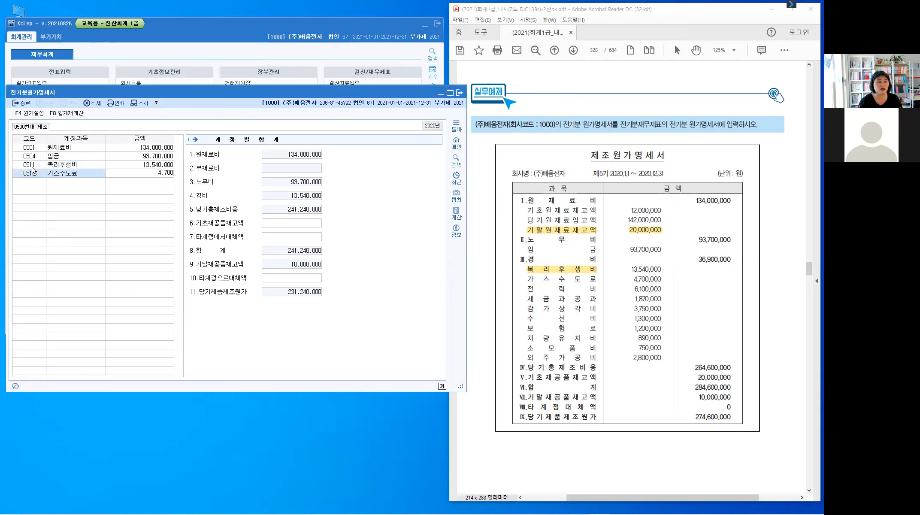
text(,000)
key(Return)
Look up 전력 and add account 0516 전력비 to the statement with an amount of 6,100,000
text(전력)
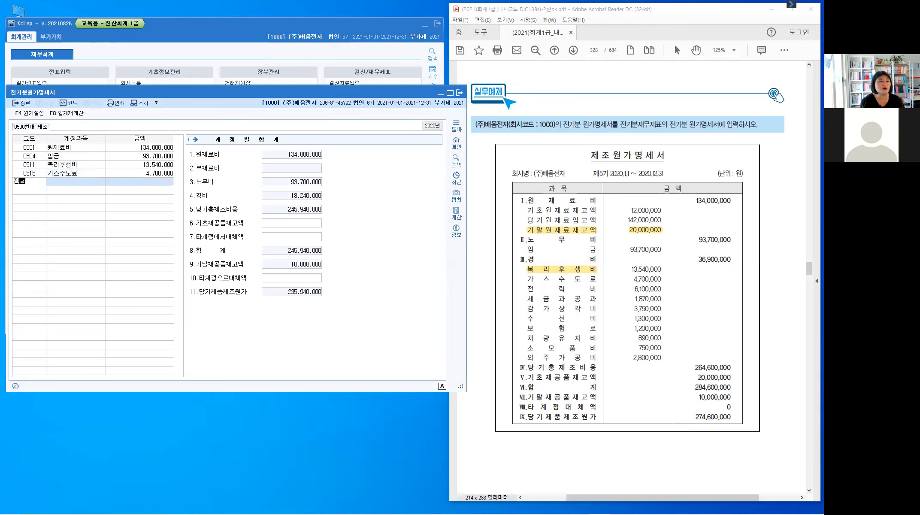
key(Return)
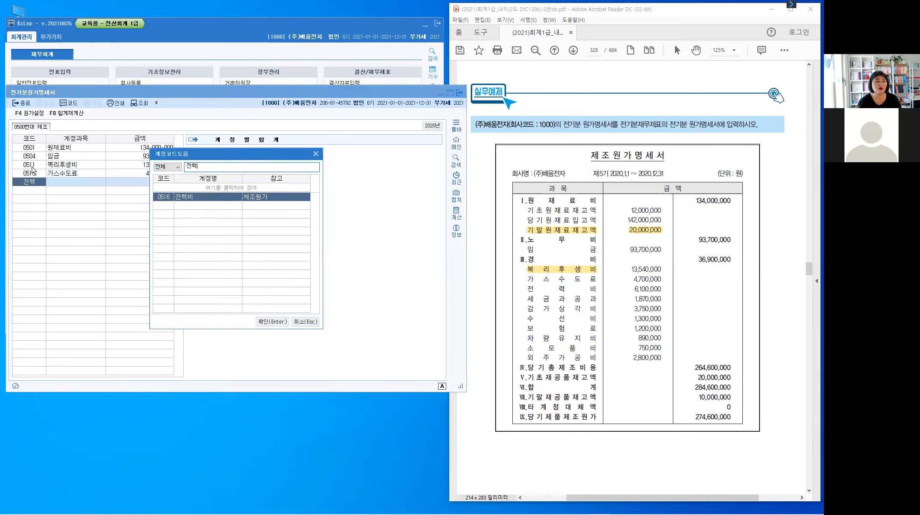
key(Return)
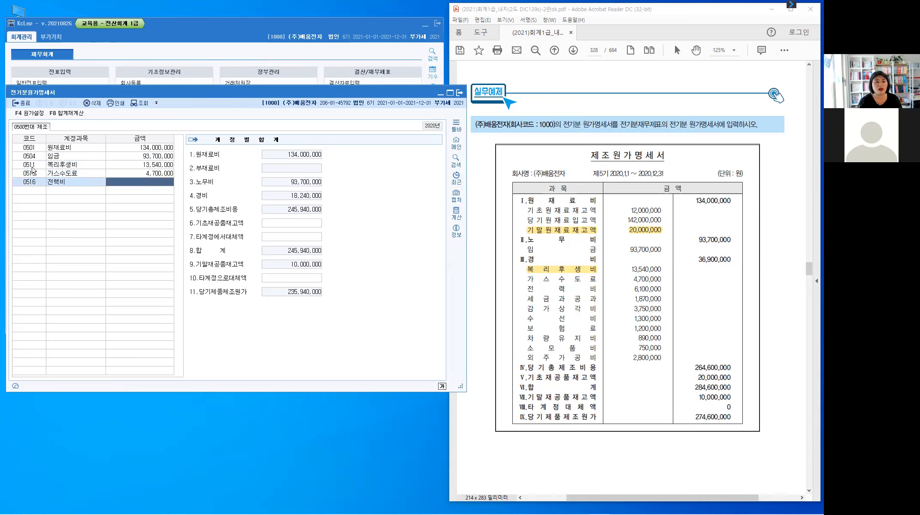
text(6,100,000)
key(Return)
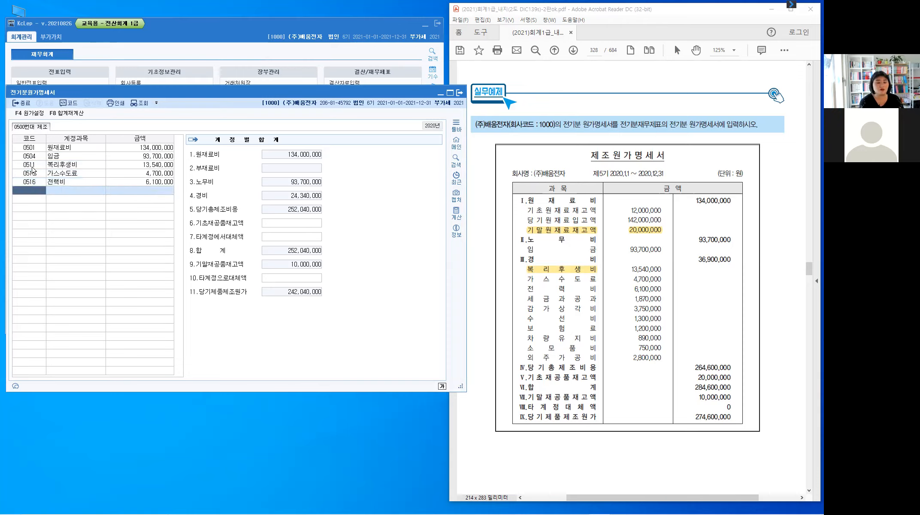
Correct the mistyped account search to 세금 and add account 0517 세금과공과 with an amount of 1,870,000
click(20, 189)
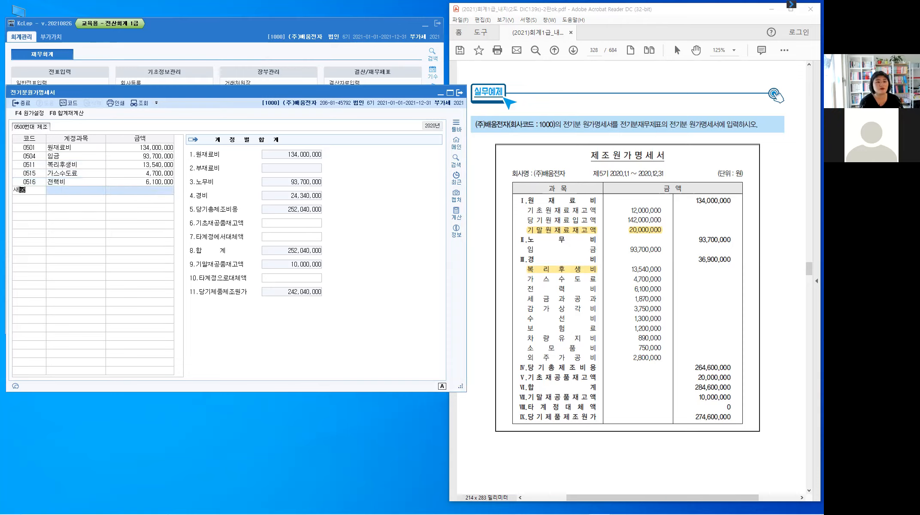
key(BackSpace)
key(BackSpace)
key(BackSpace)
key(BackSpace)
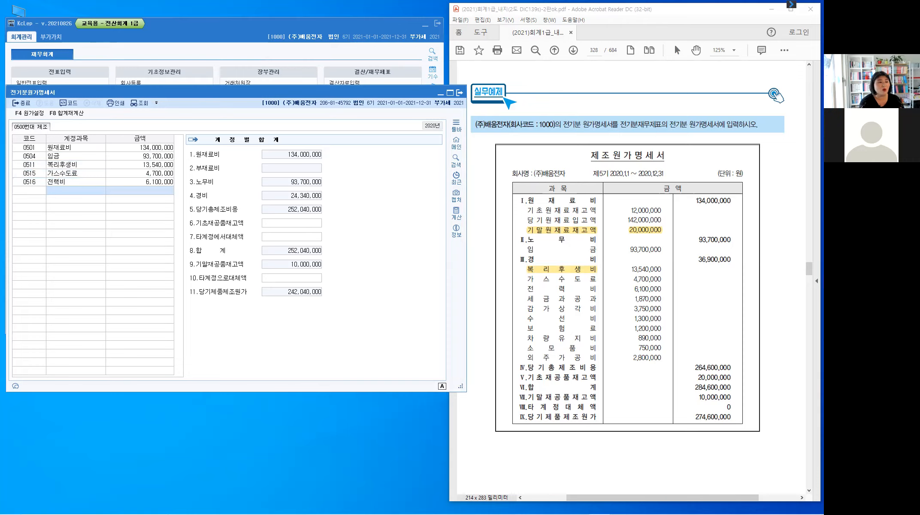
key(Hangul)
text(세금)
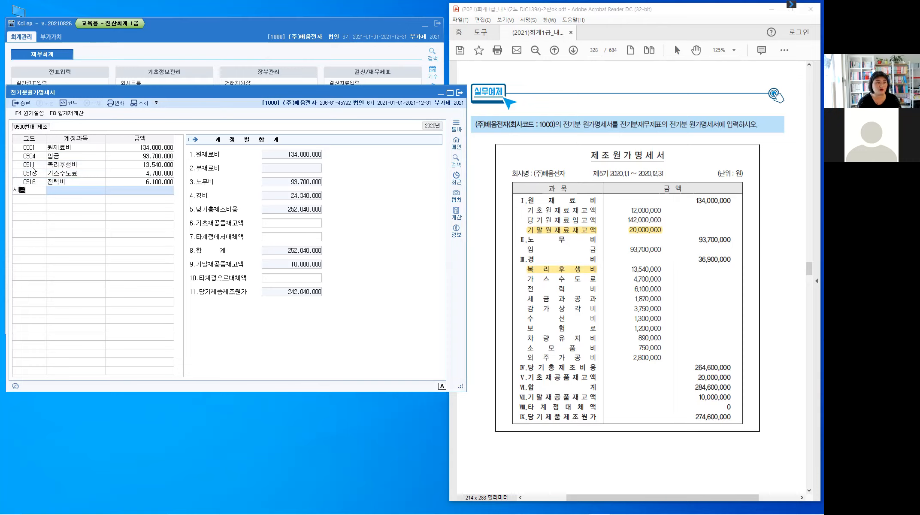
key(Return)
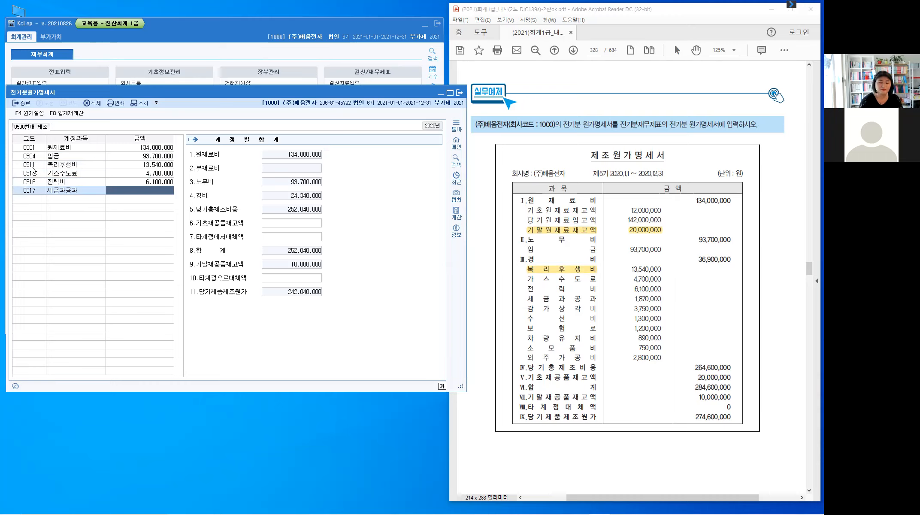
text(1870000)
key(Return)
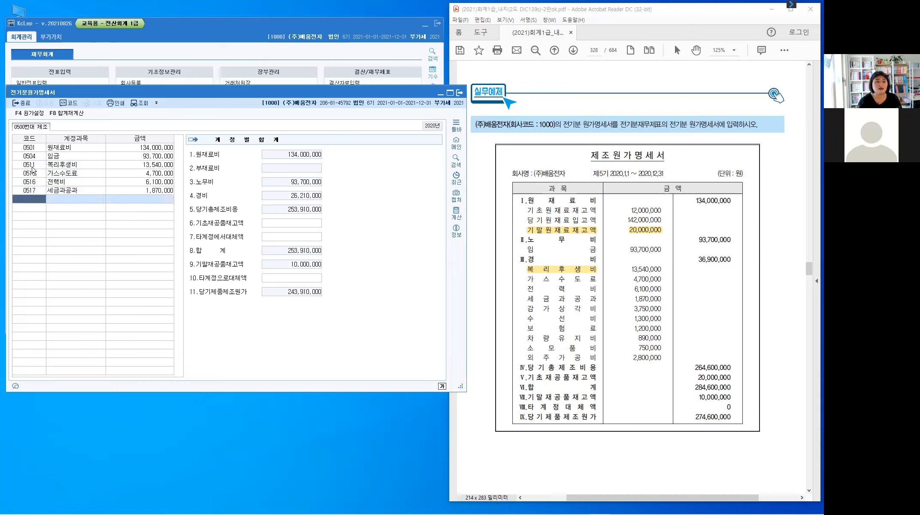
Look up 감가 and add account 0518 감가상각비 to the statement with an amount of 3,750,000
text(감가)
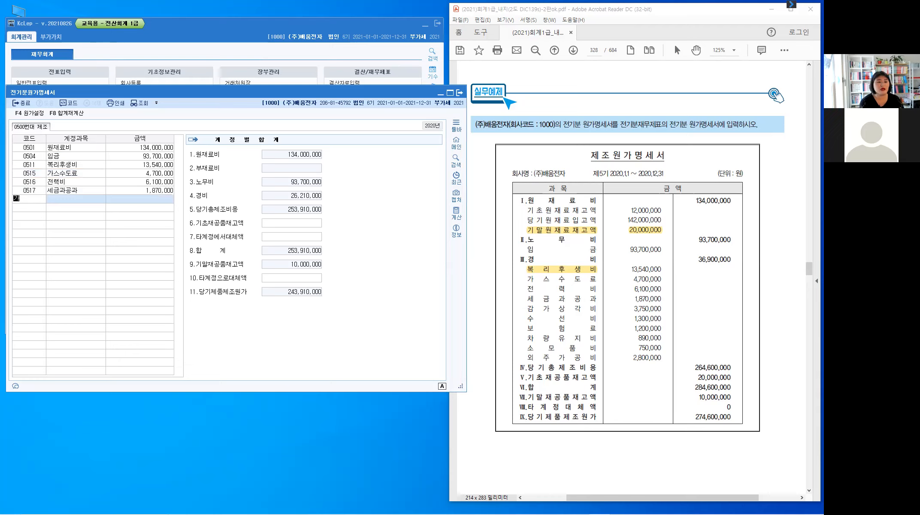
key(Return)
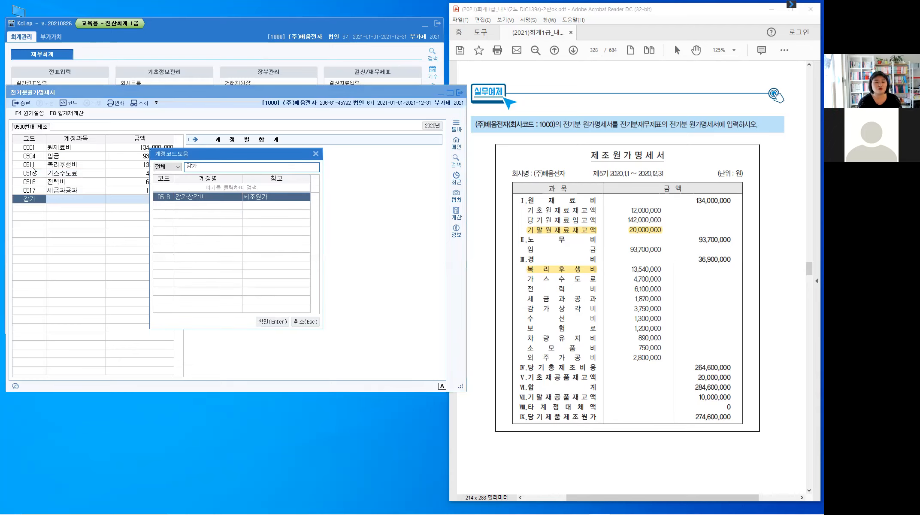
key(Return)
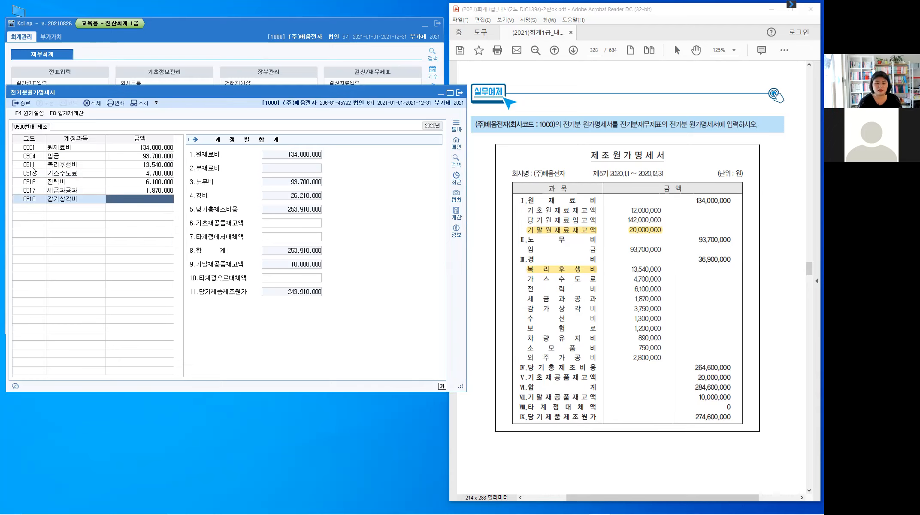
text(3750000)
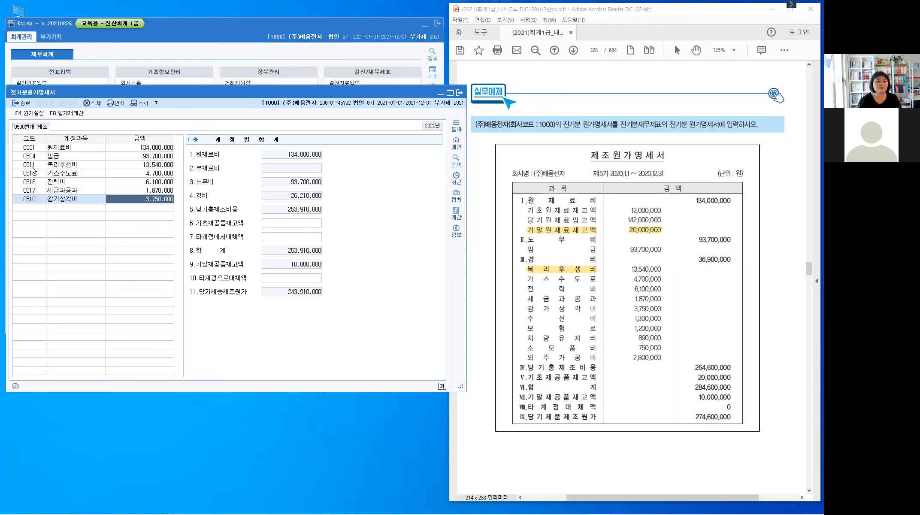
Look up 수선비 and add account 0520 수선비 to the statement with an amount of 1,300,000
key(Return)
text(수선비)
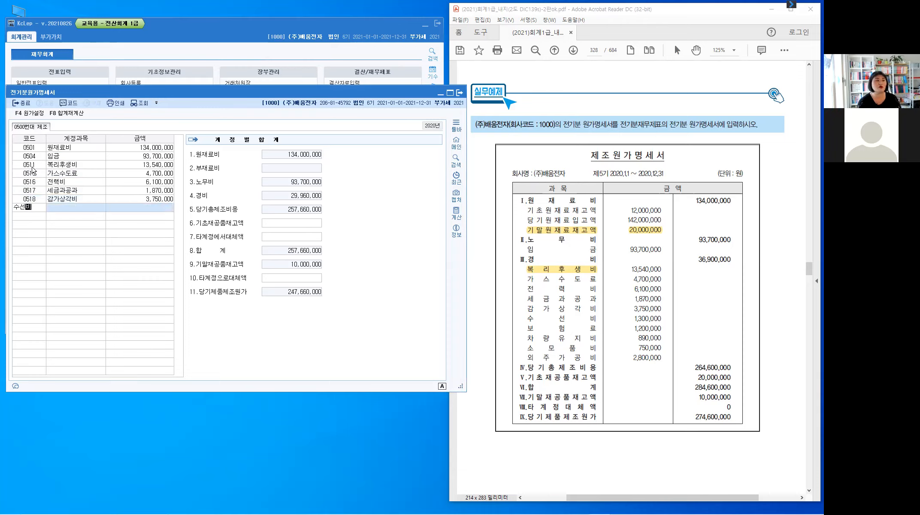
key(Return)
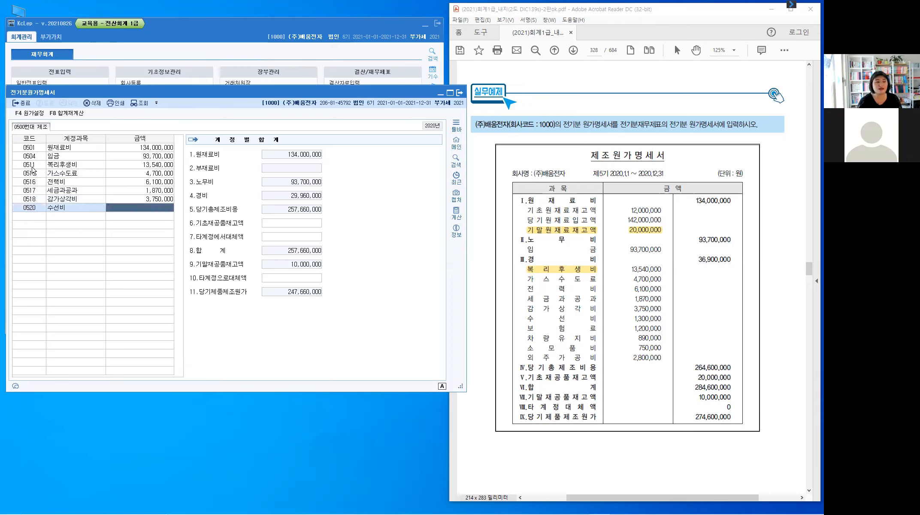
text(1,300,000)
key(Return)
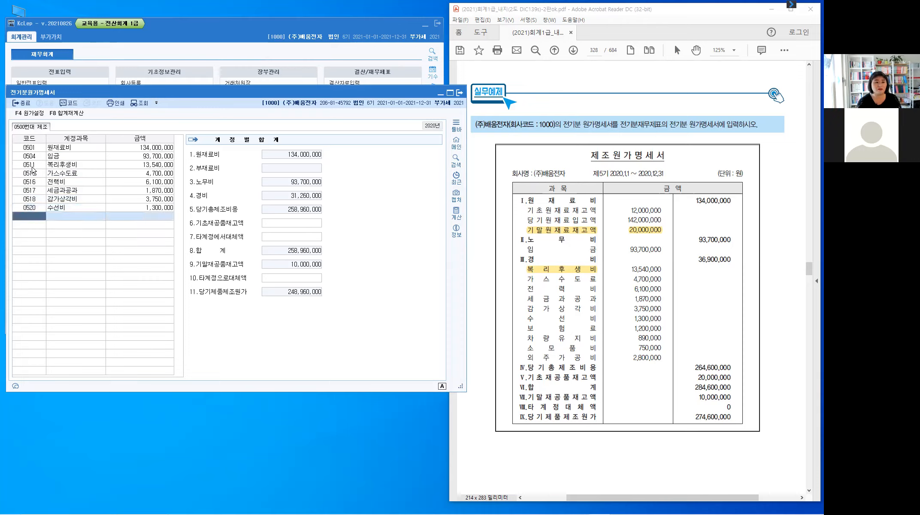
Look up 보험 and add account 0521 보험료 to the statement with an amount of 1,200,000
text(보험)
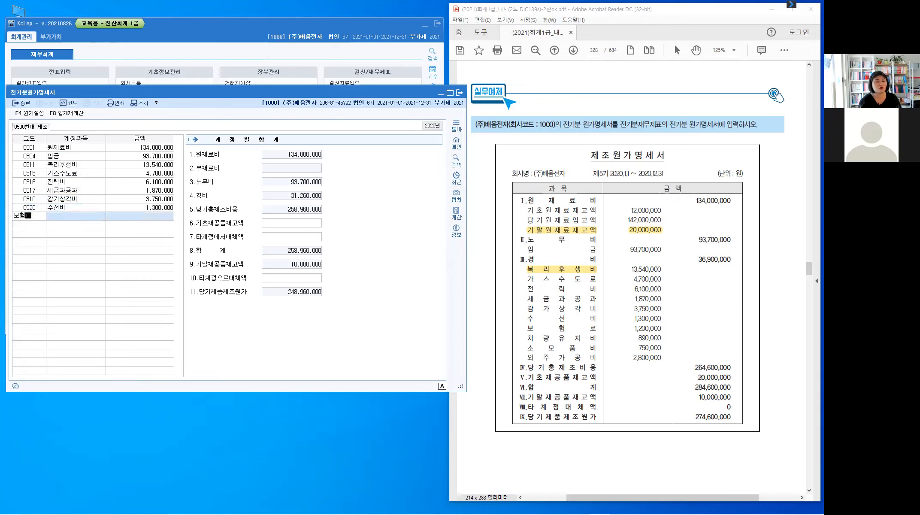
key(Return)
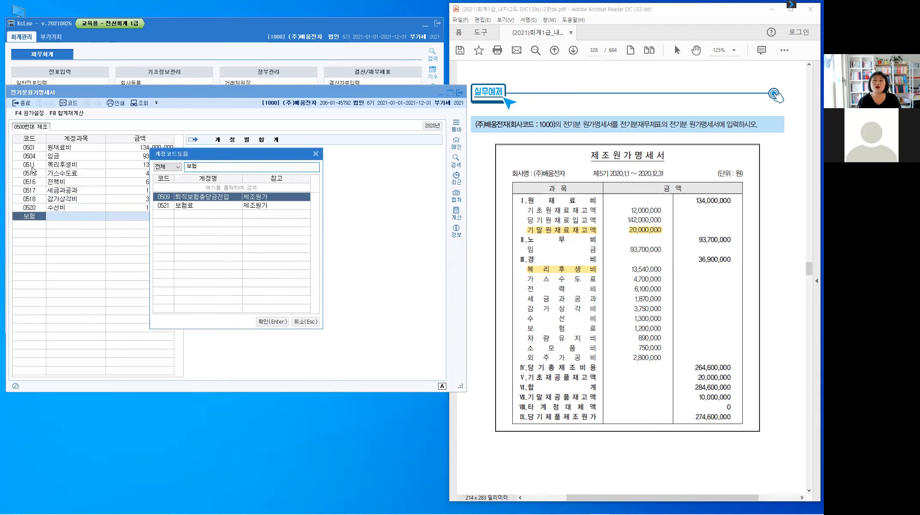
key(Down)
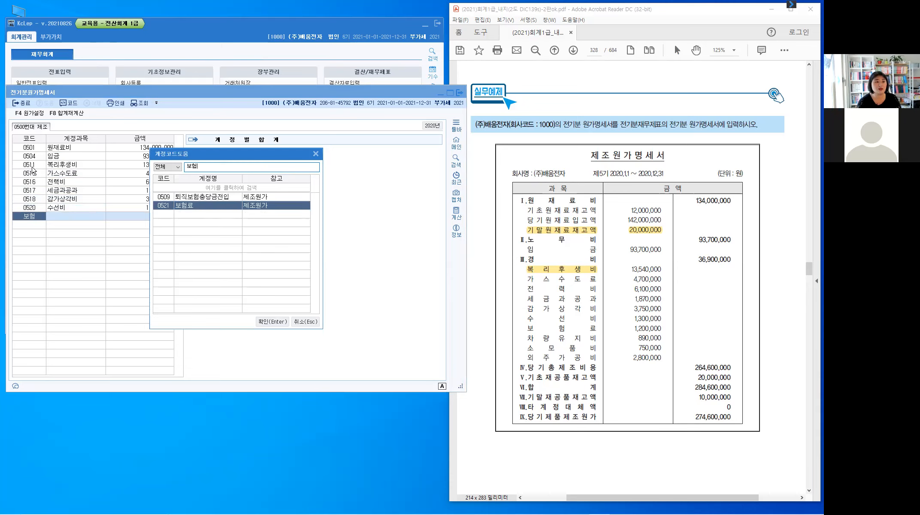
key(Return)
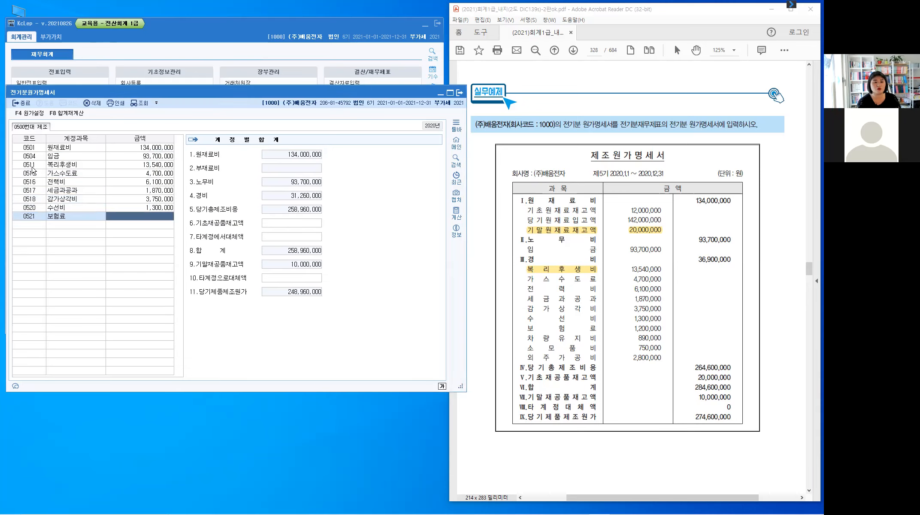
text(1200000)
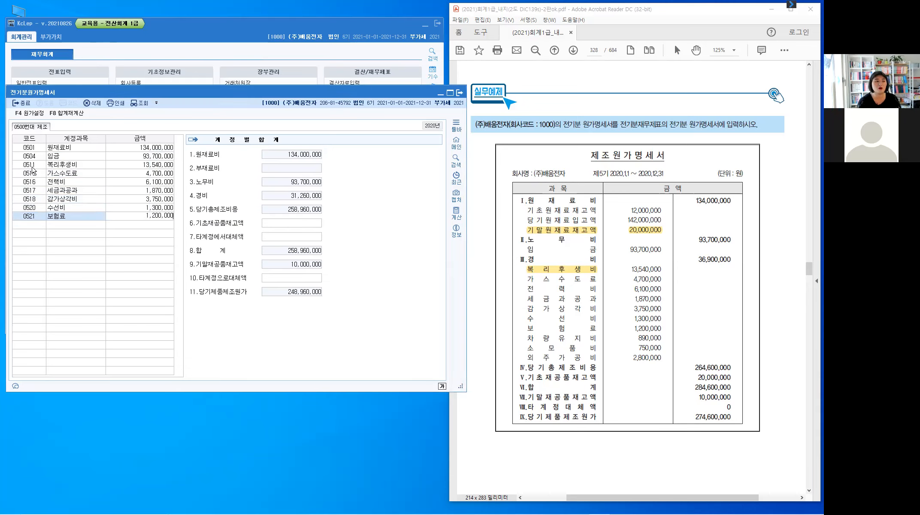
key(Return)
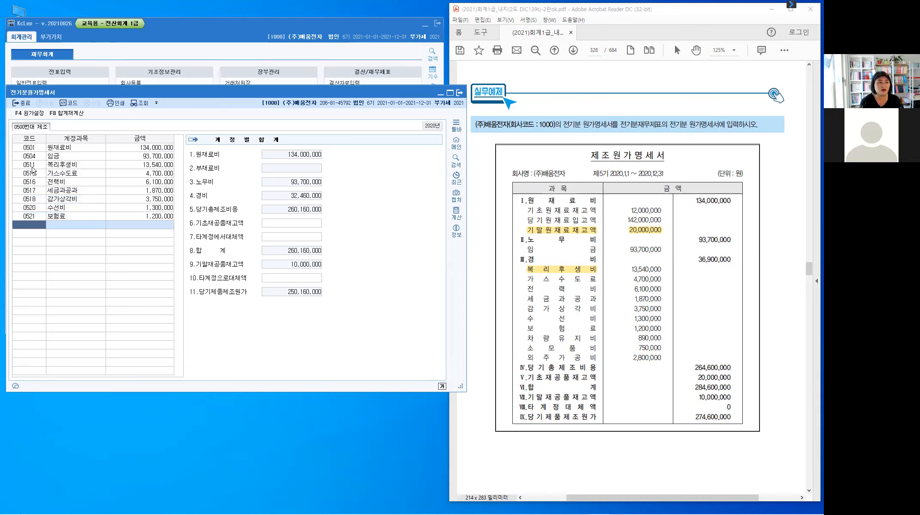
Look up 차량 and add account 0522 차량유지비 to the statement with an amount of 890,000
text(차량)
key(Return)
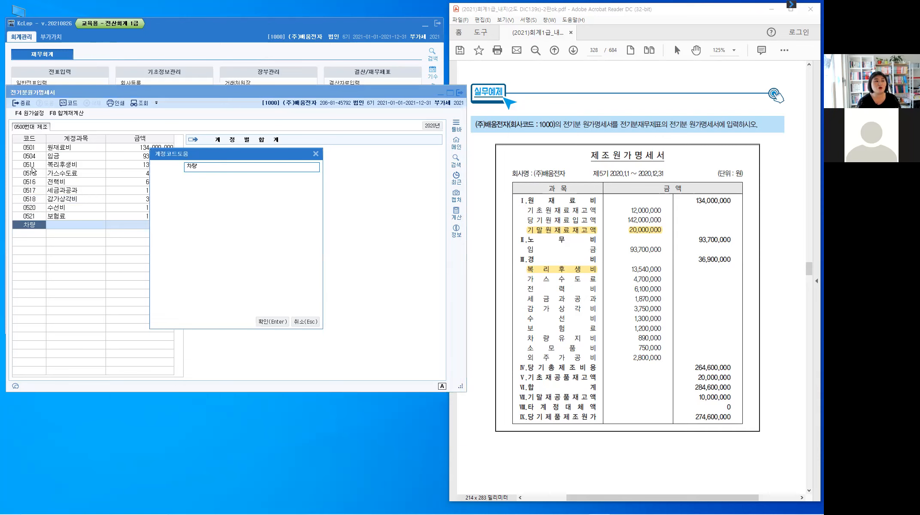
key(Return)
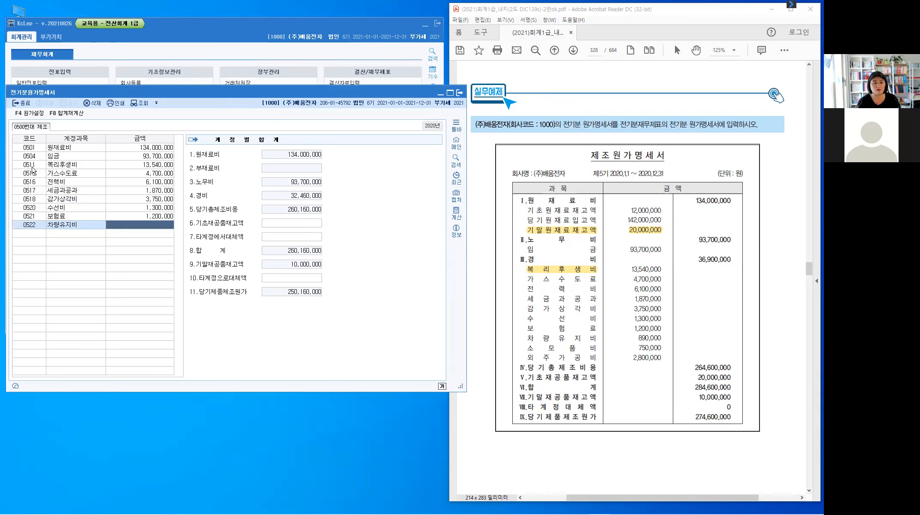
text(8)
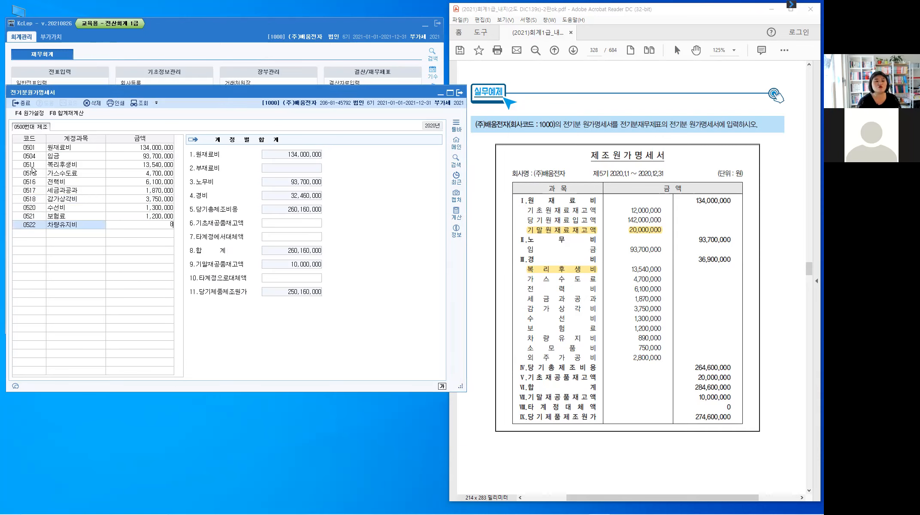
text(90,000)
key(Return)
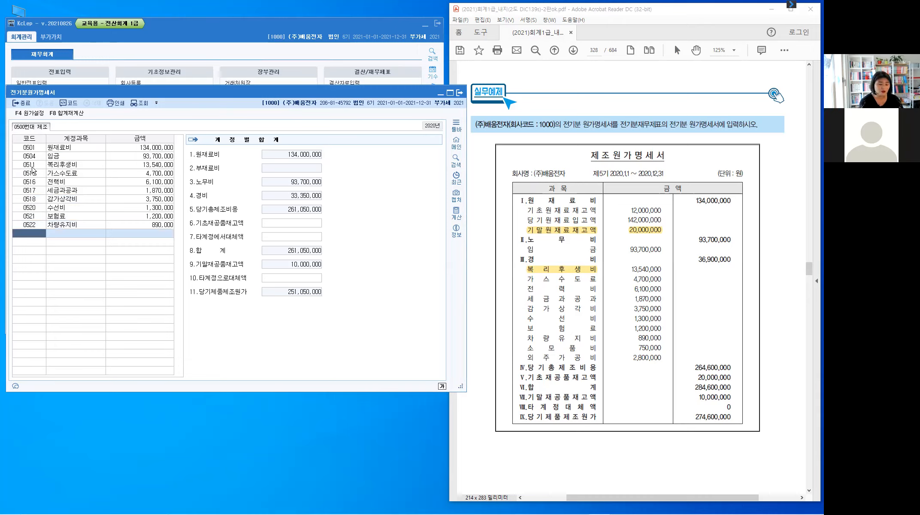
Look up 소모 and add account 0530 소모품비 to the statement with an amount of 750,000
click(16, 233)
text(소모)
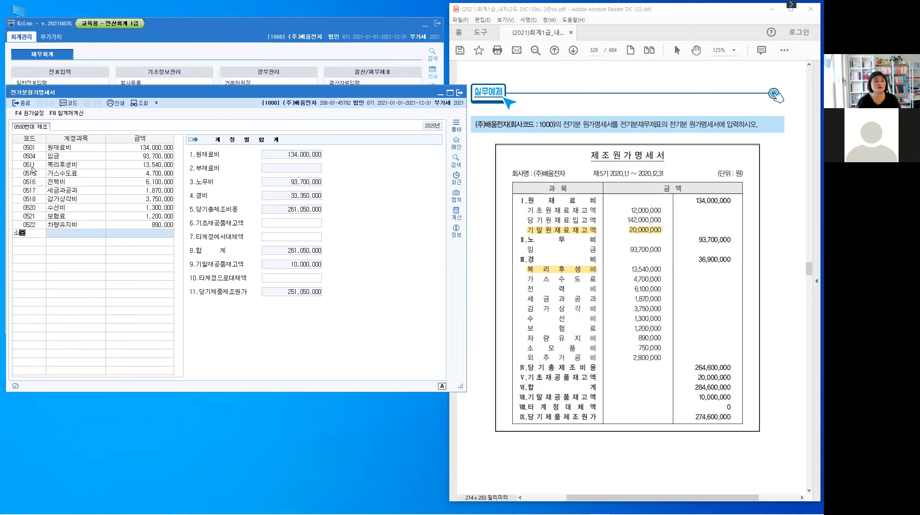
key(Return)
key(Escape)
text(750000)
key(Return)
Look up 외주 and add account 0533 외주가공비 to the statement with an amount of 2,800,000
text(오)
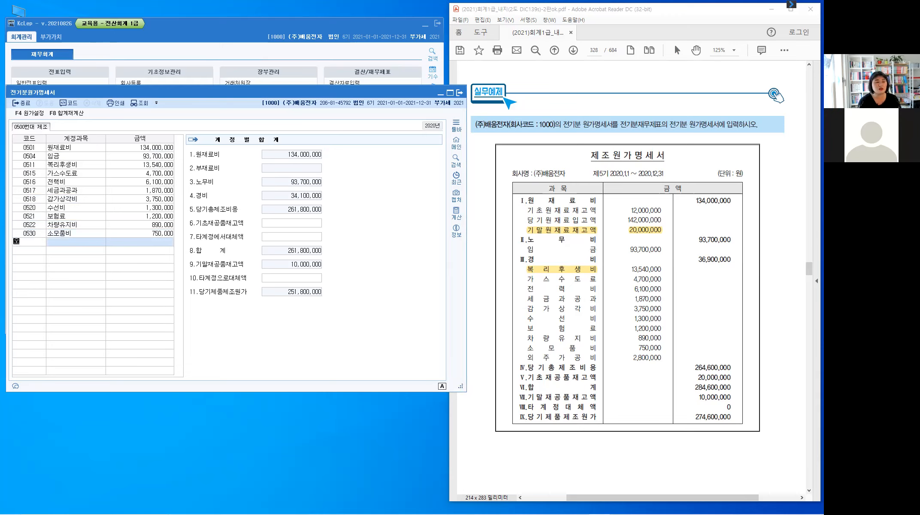
text(외주)
key(Return)
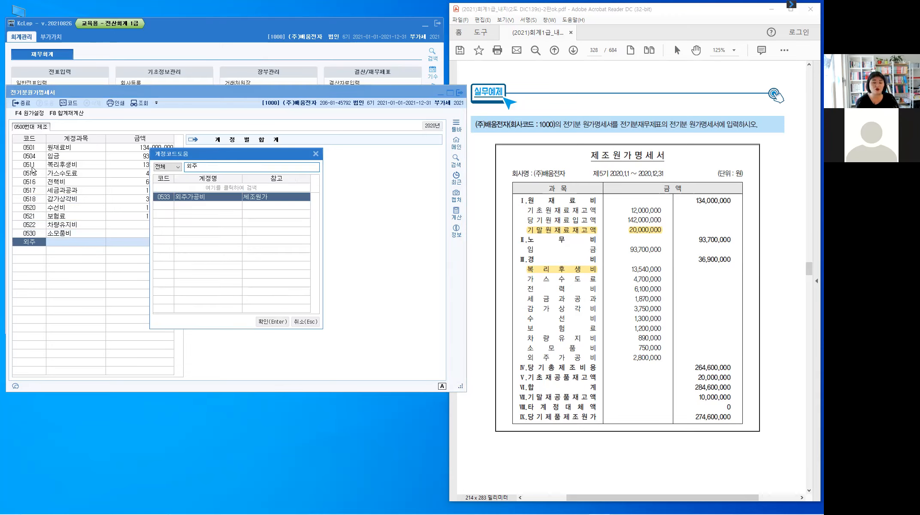
key(Return)
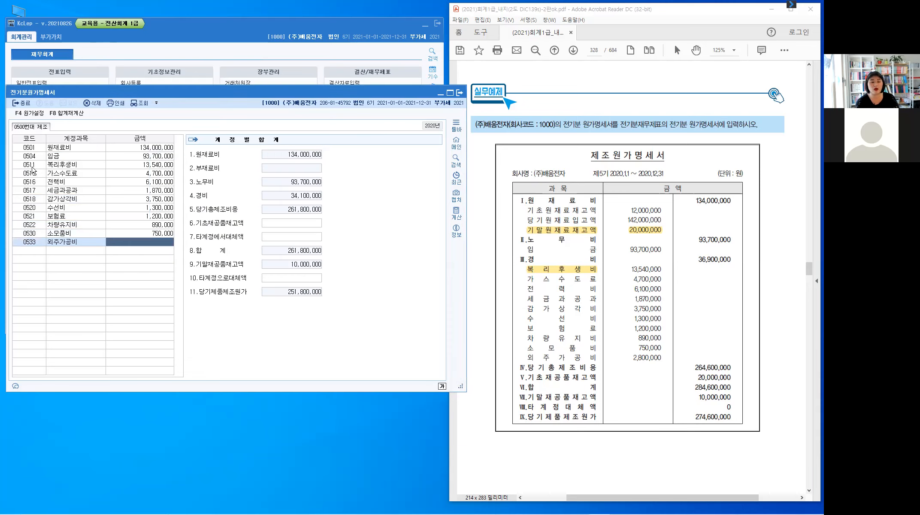
text(2)
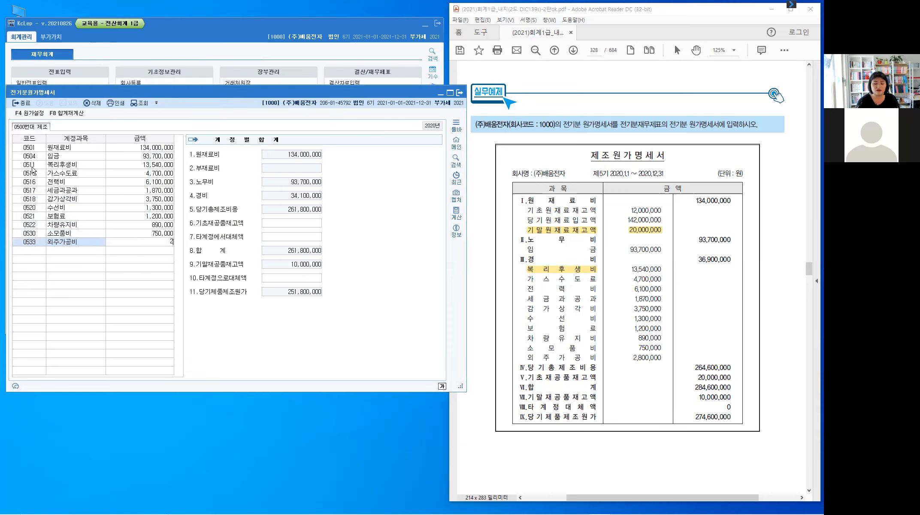
text(,800,000)
key(Return)
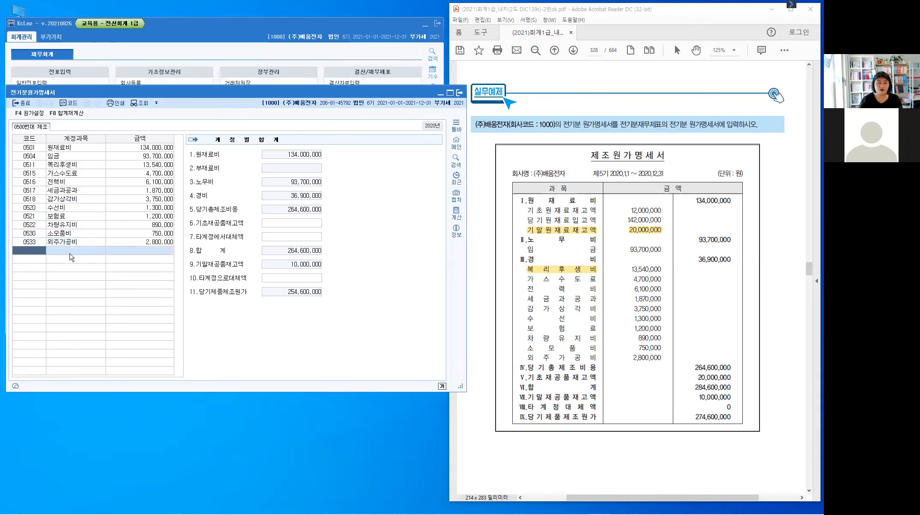
Compare the 경비 total in the account summary with the 경비 figure in the textbook statement
click(278, 198)
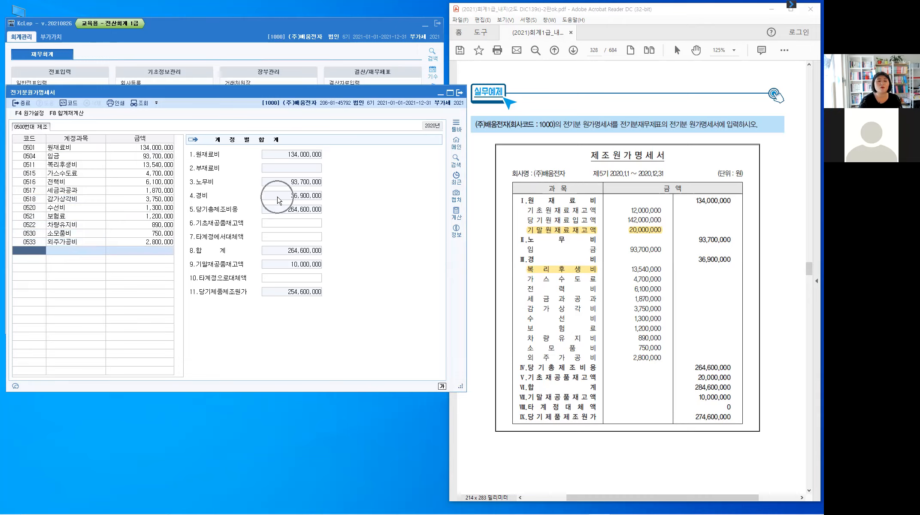
click(278, 198)
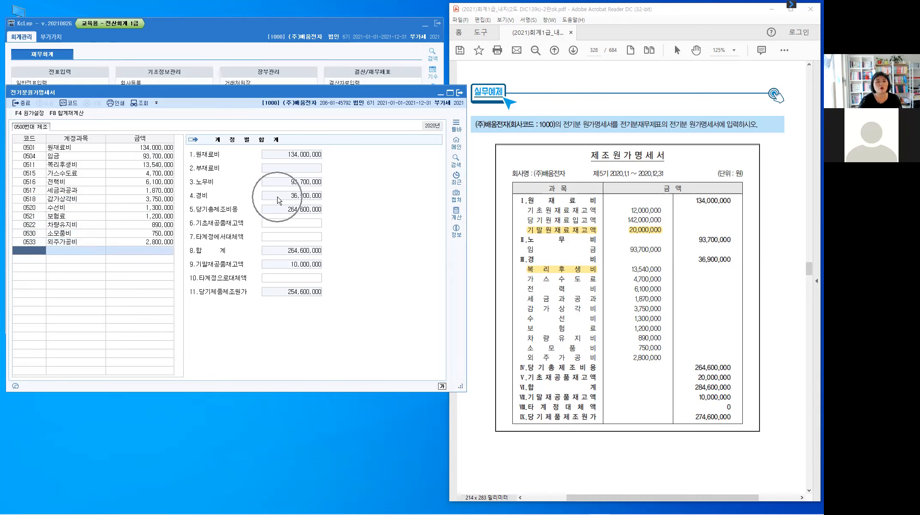
click(714, 265)
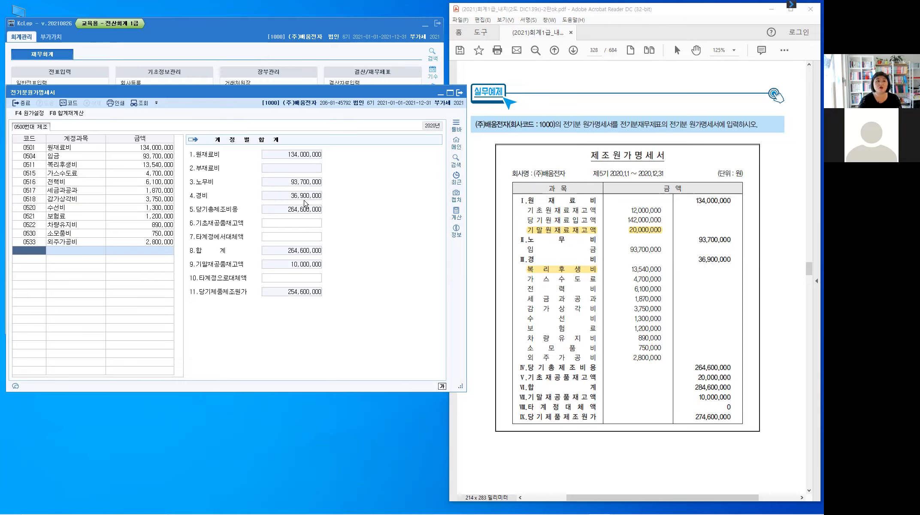
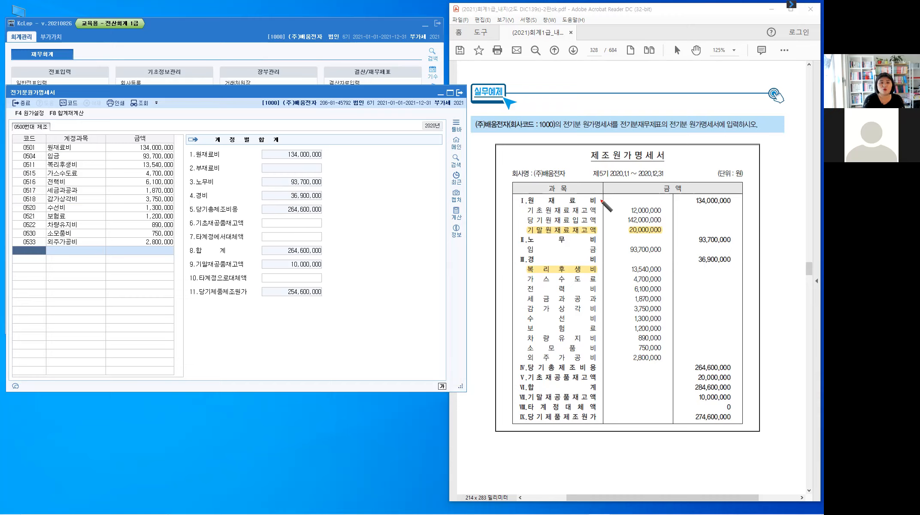
Mark 원재료비, 노무비 and 경비 in the textbook statement with red ticks and join them with a bracket
drag(600, 198, 607, 197)
drag(602, 233, 608, 255)
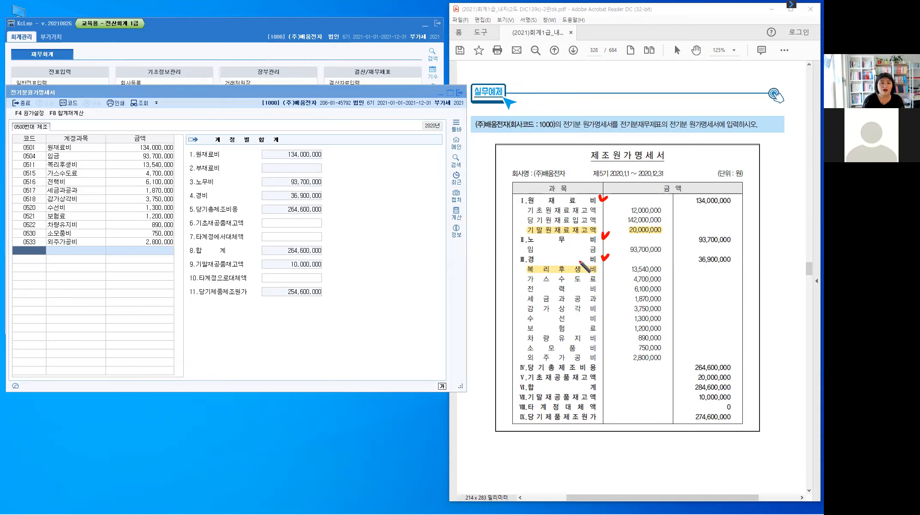
mouse_move(619, 199)
mouse_down()
mouse_move(630, 200)
mouse_move(632, 256)
mouse_up()
drag(619, 256, 632, 257)
Draw a circled plus sign beside the bracket and handwrite 당기투입분 next to it
drag(662, 228, 677, 227)
mouse_move(669, 221)
mouse_down()
mouse_move(669, 236)
mouse_move(670, 215)
mouse_move(697, 218)
mouse_up()
drag(690, 220, 702, 229)
drag(703, 224, 709, 234)
drag(717, 217, 718, 239)
drag(723, 221, 730, 220)
drag(723, 221, 735, 229)
mouse_move(728, 230)
mouse_down()
mouse_move(729, 239)
mouse_move(740, 218)
mouse_move(739, 237)
mouse_up()
drag(744, 228, 744, 236)
drag(752, 217, 752, 223)
drag(756, 217, 759, 227)
drag(754, 228, 754, 233)
drag(749, 232, 758, 239)
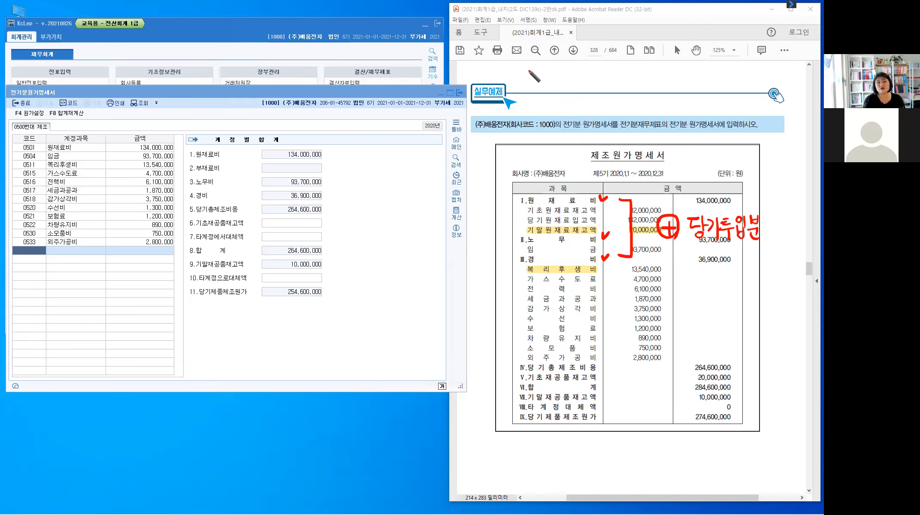
Handwrite 원재료 above the example with an arrow after it, labelled 투입 underneath
drag(533, 70, 532, 85)
drag(539, 73, 542, 86)
drag(543, 77, 603, 85)
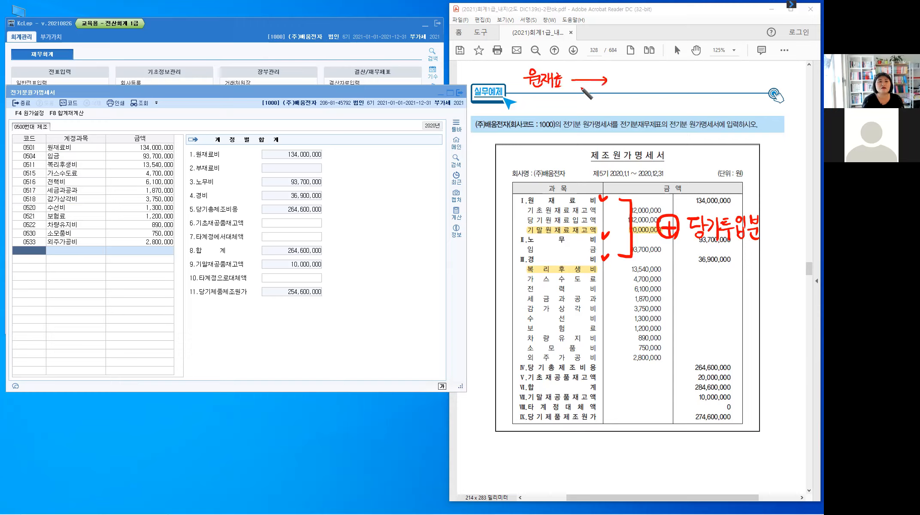
drag(578, 85, 586, 91)
drag(577, 95, 587, 94)
drag(582, 94, 581, 102)
drag(592, 86, 592, 91)
drag(598, 83, 597, 103)
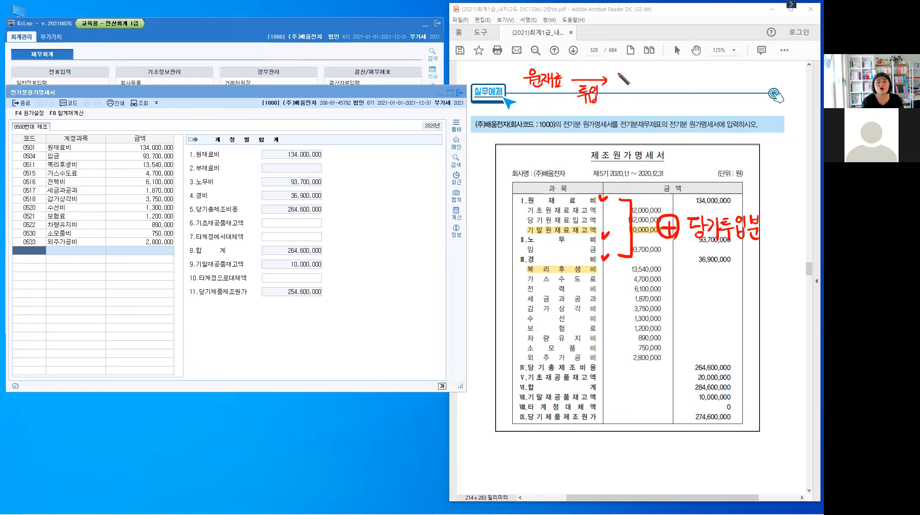
Handwrite 재공품 after the 투입 arrow as the second stage of the flow
drag(617, 74, 625, 83)
drag(628, 71, 628, 83)
mouse_move(632, 70)
mouse_down()
mouse_move(633, 85)
mouse_move(646, 80)
mouse_move(640, 90)
mouse_move(653, 73)
mouse_up()
drag(643, 79, 654, 79)
drag(649, 79, 649, 83)
drag(645, 83, 651, 89)
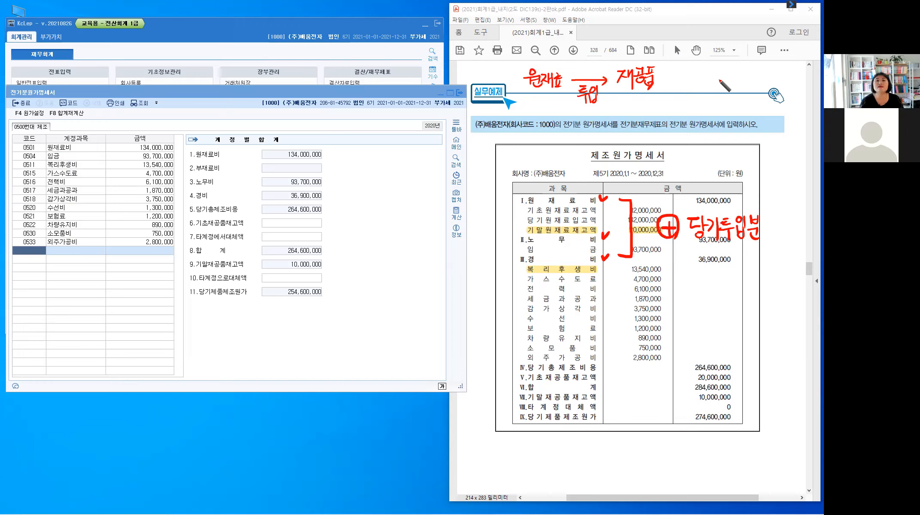
Extend the flow from 재공품 with an arrow labelled 완성 that leads to a handwritten 제품
drag(718, 77, 667, 78)
drag(717, 75, 715, 83)
drag(687, 85, 686, 96)
drag(679, 96, 693, 94)
drag(695, 84, 695, 98)
mouse_move(684, 97)
mouse_down()
mouse_move(742, 75)
mouse_move(742, 85)
mouse_up()
mouse_move(746, 69)
mouse_down()
mouse_move(746, 101)
mouse_move(755, 70)
mouse_up()
drag(750, 72, 750, 77)
drag(754, 72, 753, 78)
drag(748, 80, 756, 79)
drag(749, 84, 748, 89)
drag(749, 84, 754, 88)
Span the flow with a line and arrow down to the 제조원가명세서 title, and underline 원재료비, 노무비 and 경비
mouse_move(534, 101)
mouse_down()
mouse_move(534, 122)
mouse_move(741, 110)
mouse_move(741, 121)
mouse_up()
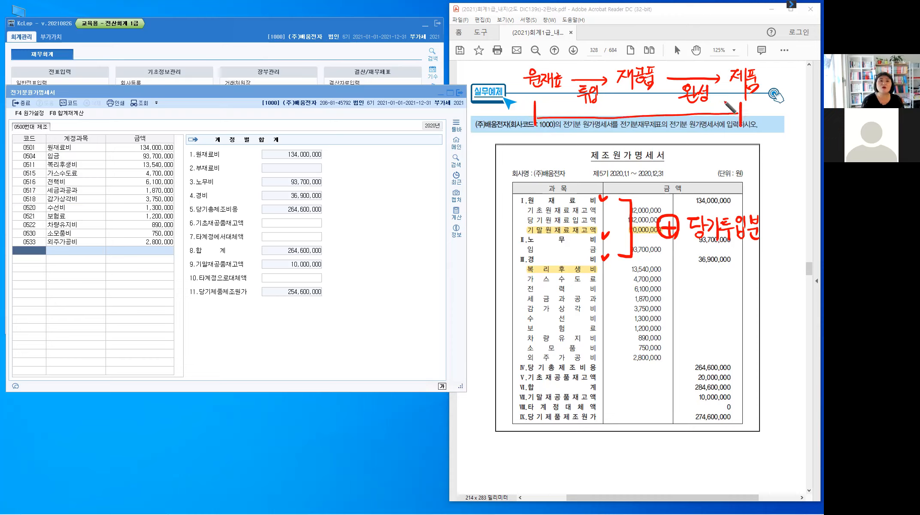
mouse_move(626, 121)
mouse_down()
mouse_move(627, 145)
mouse_move(635, 134)
mouse_up()
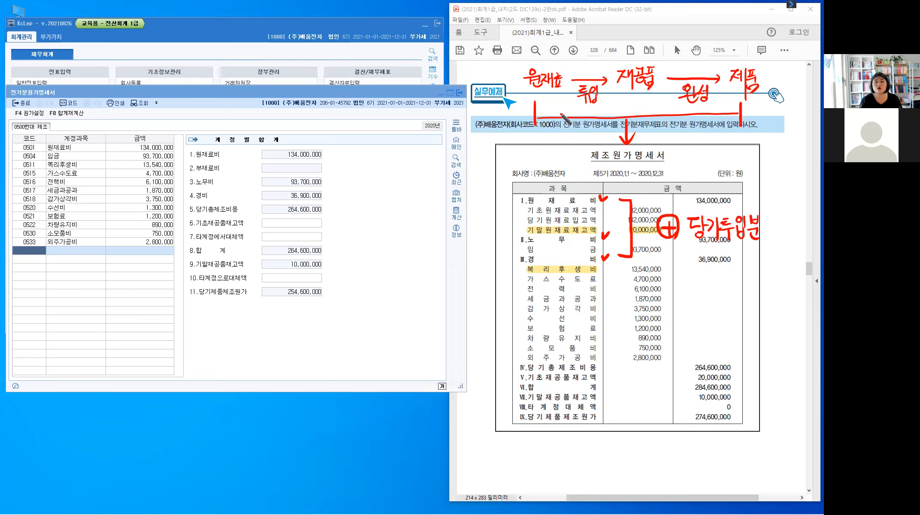
drag(589, 207, 600, 204)
drag(601, 255, 608, 255)
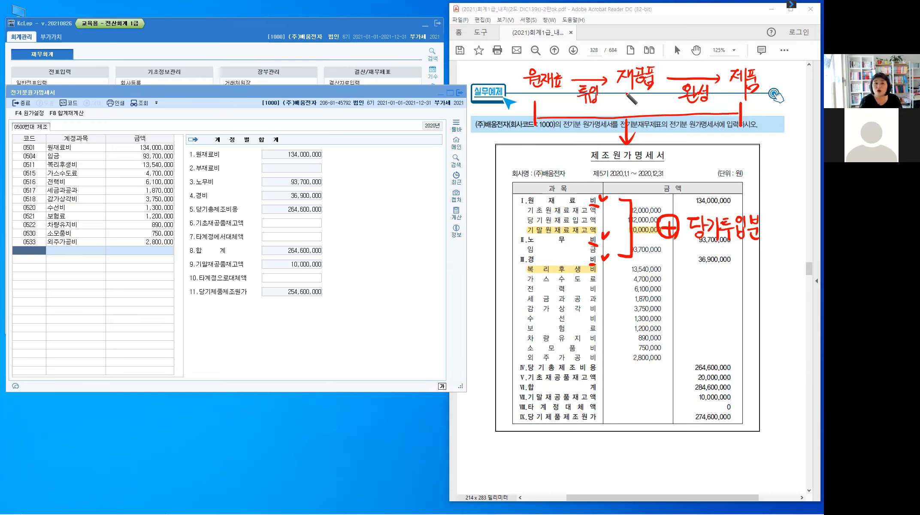
Underline 재공품 with a wavy line and draw a callout from it with the handwritten note 공장 머문
mouse_move(618, 91)
mouse_down()
mouse_move(656, 92)
mouse_move(670, 29)
mouse_up()
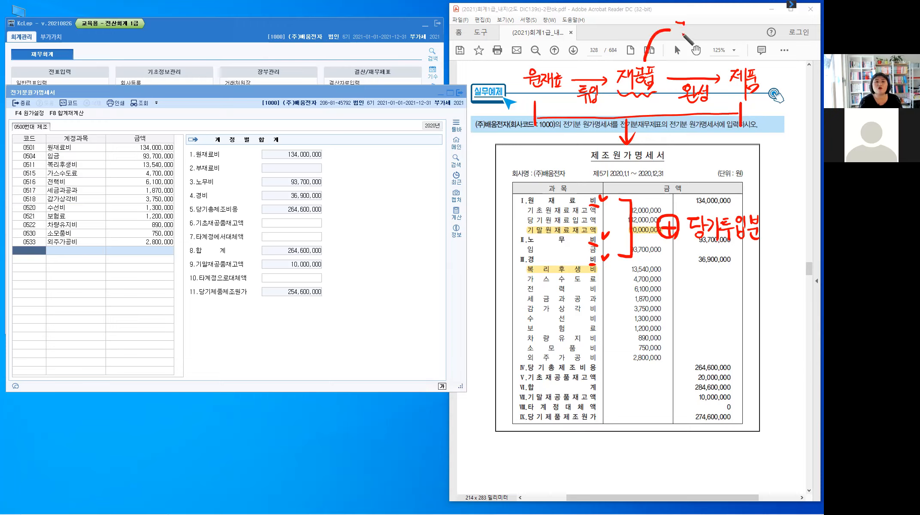
drag(675, 23, 683, 29)
drag(680, 26, 680, 32)
drag(673, 33, 687, 32)
drag(680, 34, 689, 31)
drag(692, 28, 696, 35)
drag(697, 29, 715, 33)
drag(710, 34, 716, 33)
drag(716, 28, 721, 28)
mouse_move(721, 22)
mouse_down()
mouse_move(721, 37)
mouse_move(732, 24)
mouse_up()
drag(725, 25, 733, 29)
drag(724, 33, 736, 30)
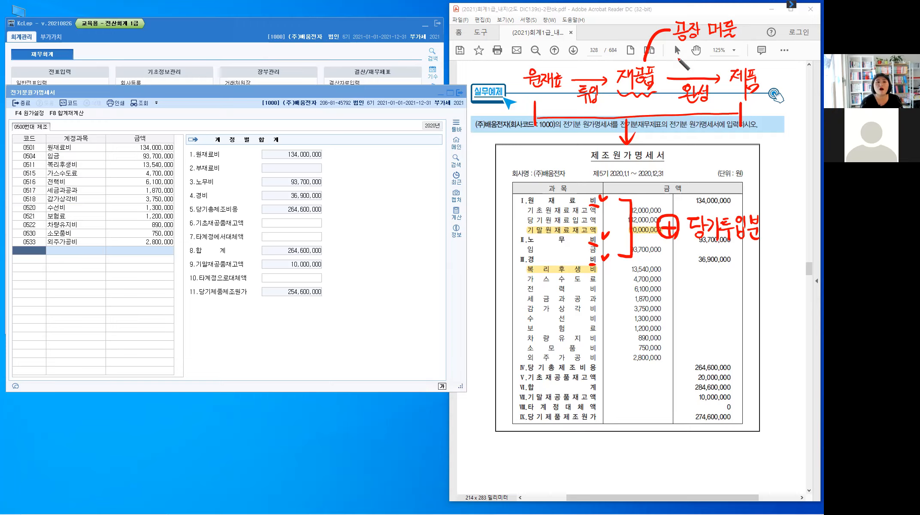
Handwrite 기초, 기말 beneath the 재공품 note and mark 기초재공품재고액 in the statement with a wavy underline
mouse_move(677, 48)
mouse_down()
mouse_move(690, 68)
mouse_move(700, 47)
mouse_move(692, 57)
mouse_up()
drag(697, 53, 703, 58)
drag(698, 57, 698, 62)
click(708, 62)
drag(692, 63, 733, 60)
drag(737, 45, 741, 50)
drag(744, 41, 745, 52)
drag(745, 47, 748, 47)
drag(737, 53, 746, 60)
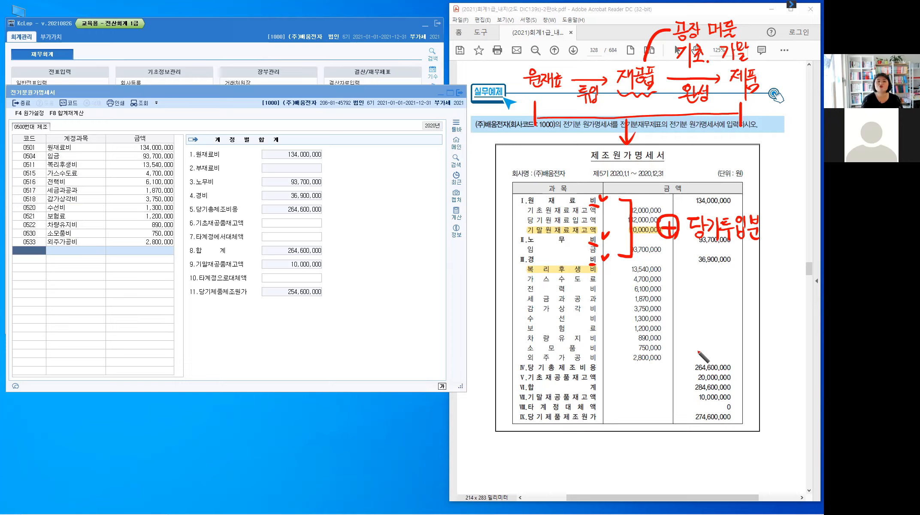
drag(523, 386, 592, 385)
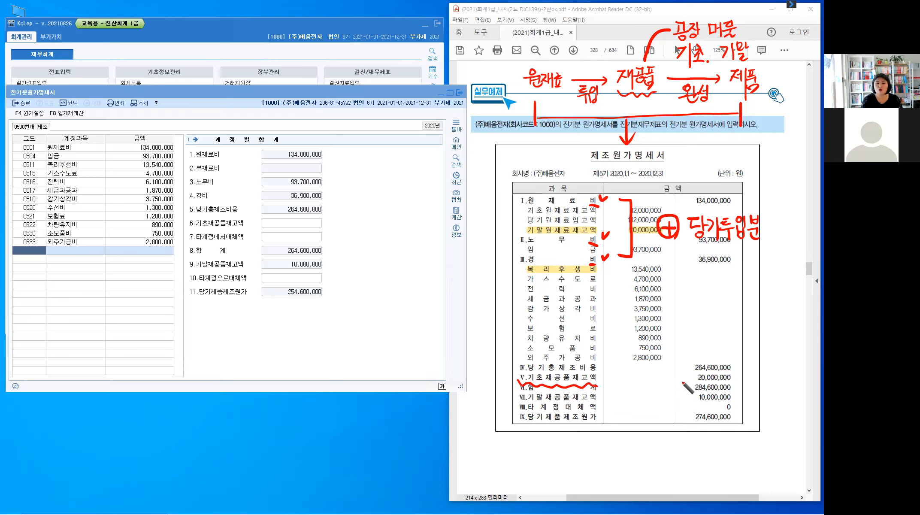
Mark (+) beside the 기초재공품재고액 amount, wavy-underline 기말재공품재고액 and mark (-) beside its amount in the statement
drag(675, 377, 688, 376)
drag(682, 371, 681, 383)
drag(520, 402, 559, 402)
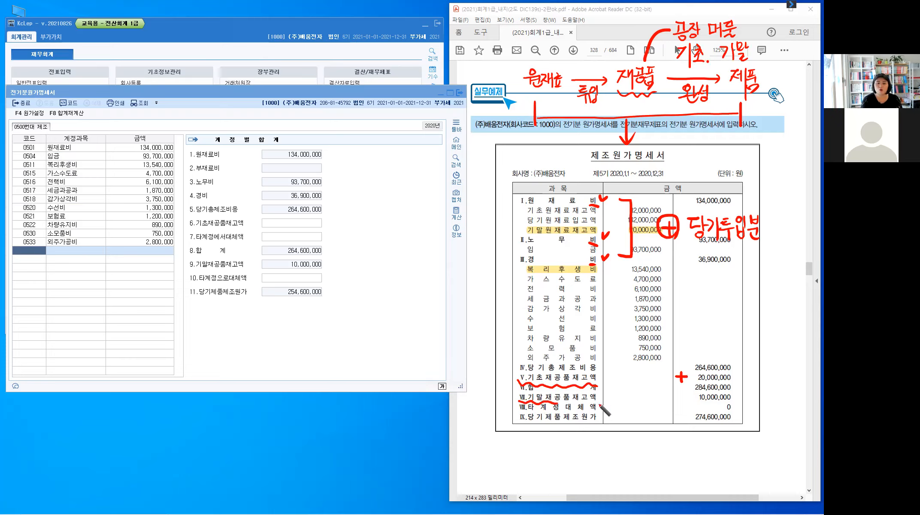
mouse_move(678, 392)
mouse_down()
mouse_move(689, 400)
mouse_move(674, 383)
mouse_move(683, 383)
mouse_up()
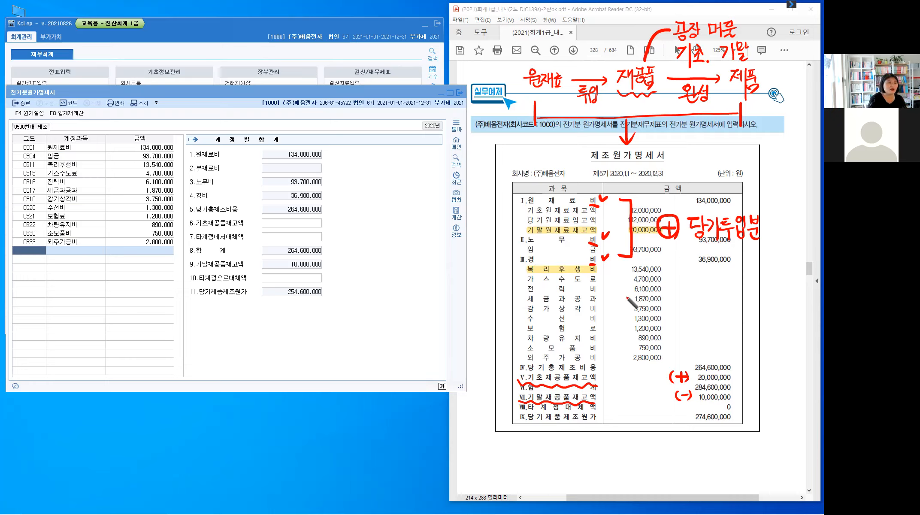
Underline 0500번대, tick 결산/재무제표, and draw a vertical line between the account list and the 계정별 합계 area
drag(12, 128, 31, 130)
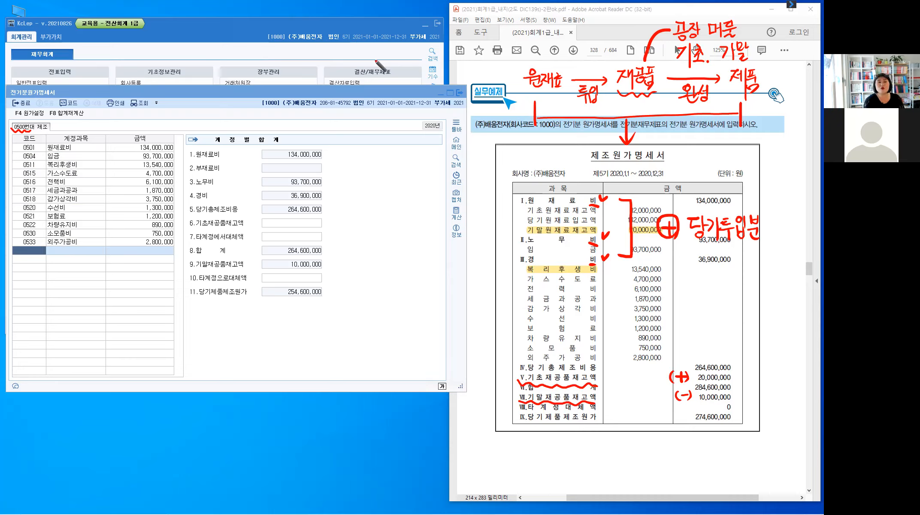
drag(377, 66, 382, 56)
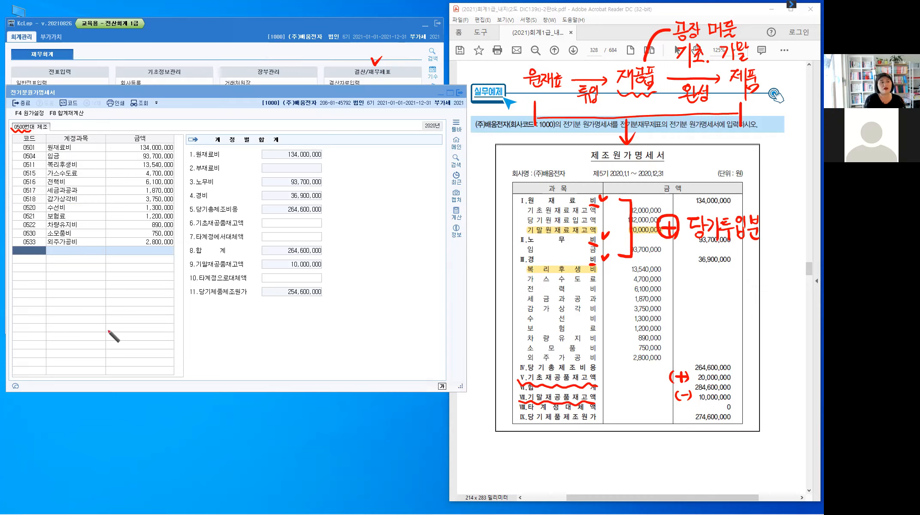
drag(179, 114, 177, 158)
Handwrite 계정과목 왼쪽 X under the account list and 오른쪽 under the totals, with a wavy underline on 계정별 합계
drag(64, 283, 64, 283)
drag(59, 295, 73, 296)
drag(65, 298, 83, 296)
drag(75, 297, 105, 299)
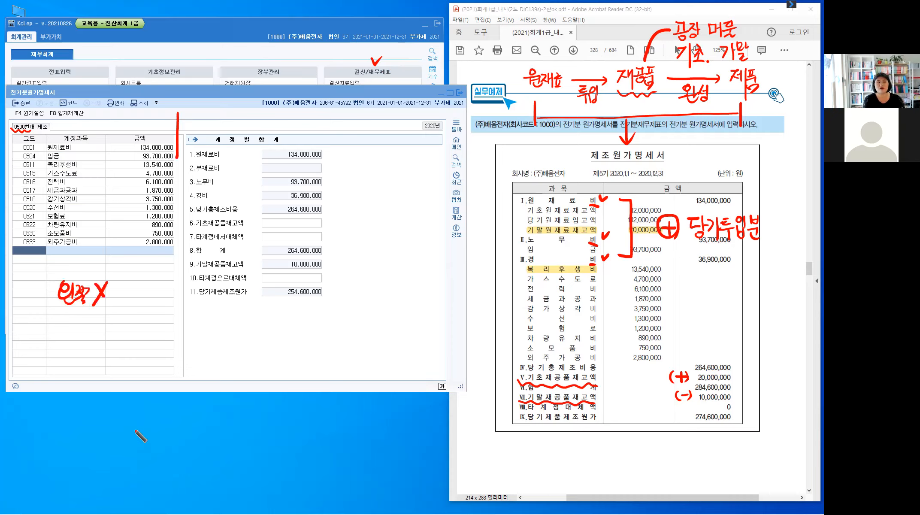
drag(22, 265, 23, 275)
mouse_move(28, 269)
mouse_down()
mouse_move(42, 287)
mouse_move(88, 281)
mouse_up()
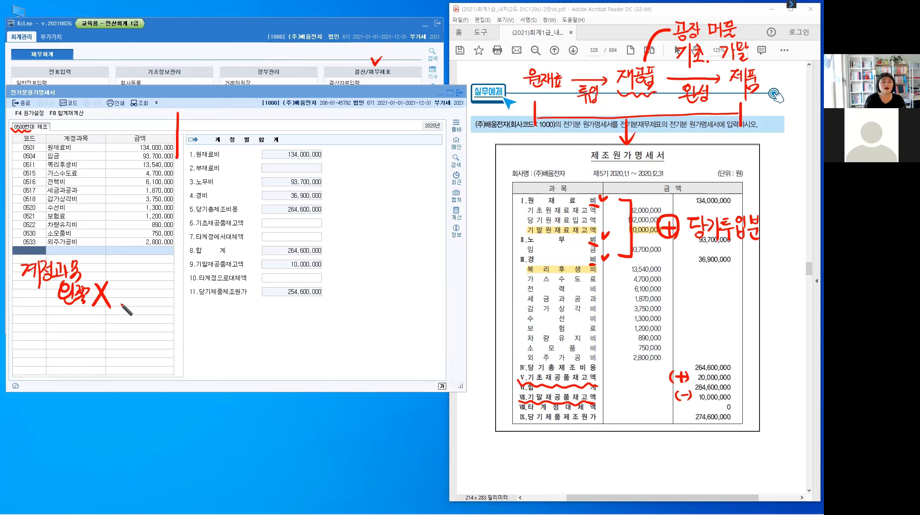
mouse_move(262, 321)
mouse_down()
mouse_move(284, 337)
mouse_move(299, 326)
mouse_move(298, 344)
mouse_up()
drag(211, 148, 283, 143)
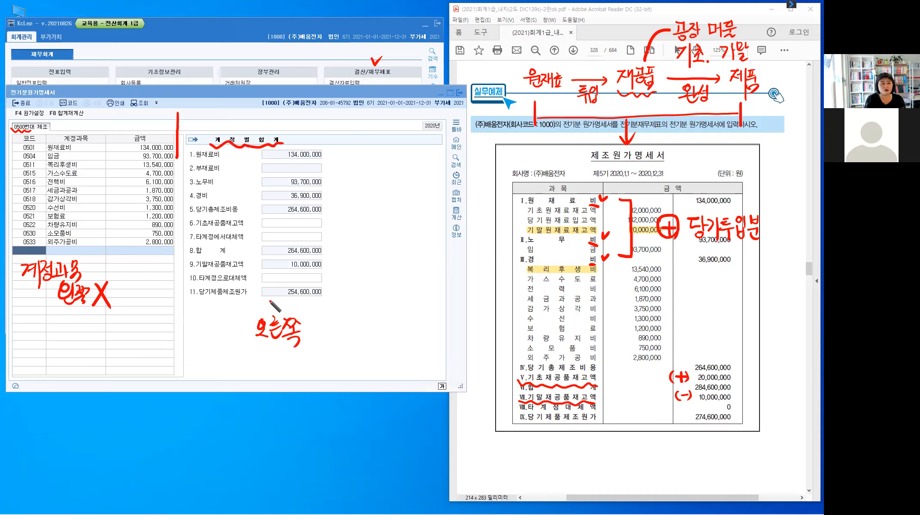
Tick the amount boxes of items 6, 7 and 10, and annotate 기말재공품재고액 with an arrow and F/P 자동반영
drag(329, 218, 337, 217)
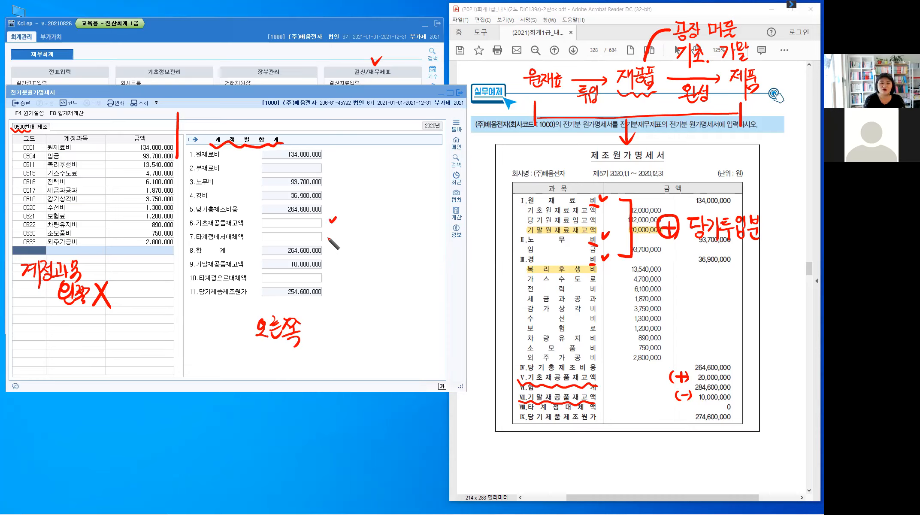
drag(330, 235, 339, 233)
mouse_move(349, 264)
mouse_down()
mouse_move(329, 265)
mouse_move(365, 278)
mouse_move(431, 275)
mouse_up()
mouse_move(437, 260)
mouse_down()
mouse_move(444, 278)
mouse_move(434, 275)
mouse_up()
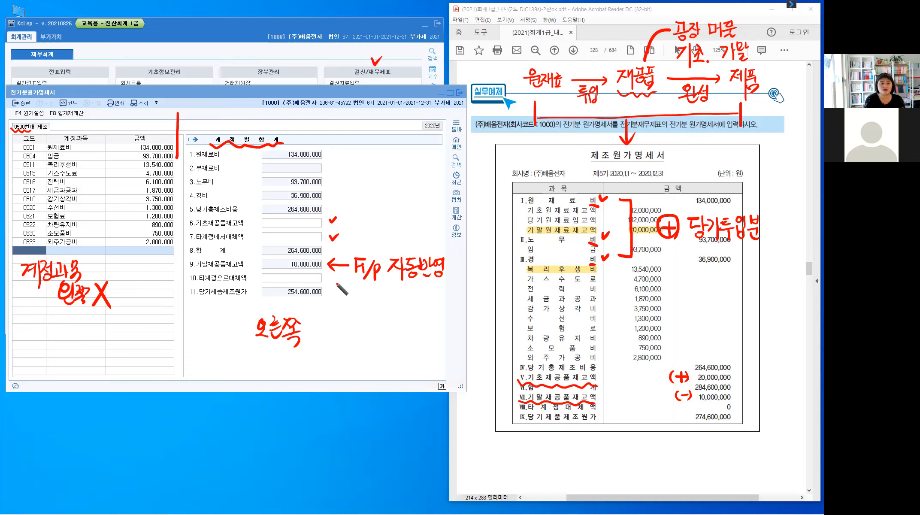
drag(328, 276, 337, 274)
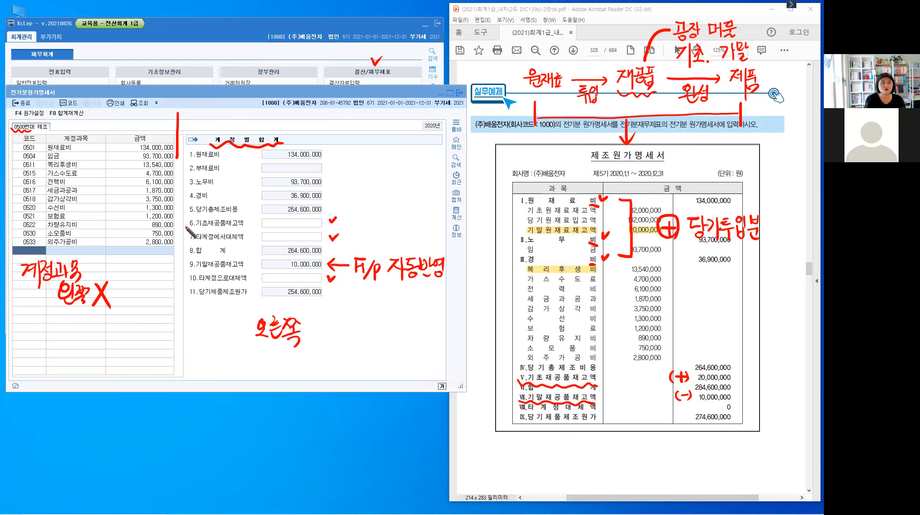
Circle the item numbers 6, 7 and 10 and handwrite 직접입력 beside the totals
mouse_move(194, 217)
mouse_down()
mouse_move(184, 237)
mouse_move(193, 241)
mouse_up()
drag(199, 275, 196, 284)
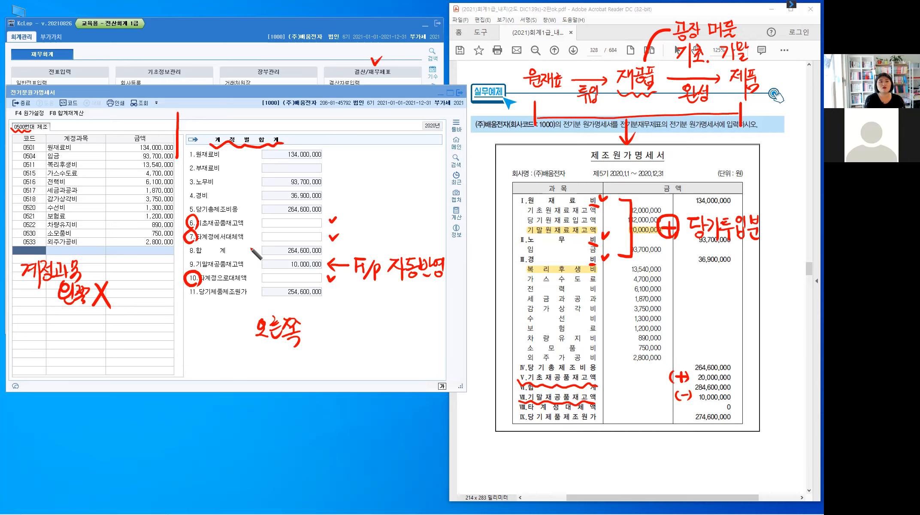
drag(383, 166, 383, 181)
mouse_move(371, 184)
mouse_down()
mouse_move(380, 193)
mouse_move(385, 181)
mouse_up()
drag(388, 175, 391, 179)
drag(391, 175, 395, 183)
drag(386, 182, 395, 188)
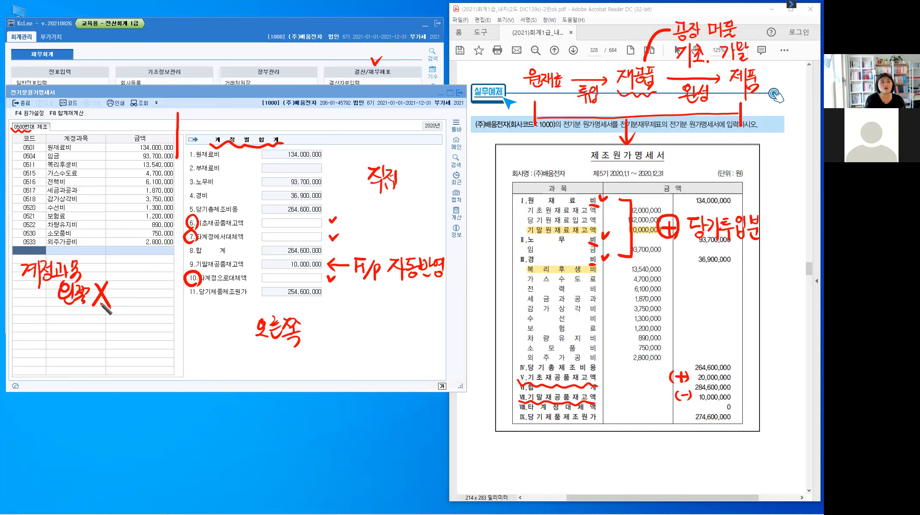
drag(100, 293, 110, 307)
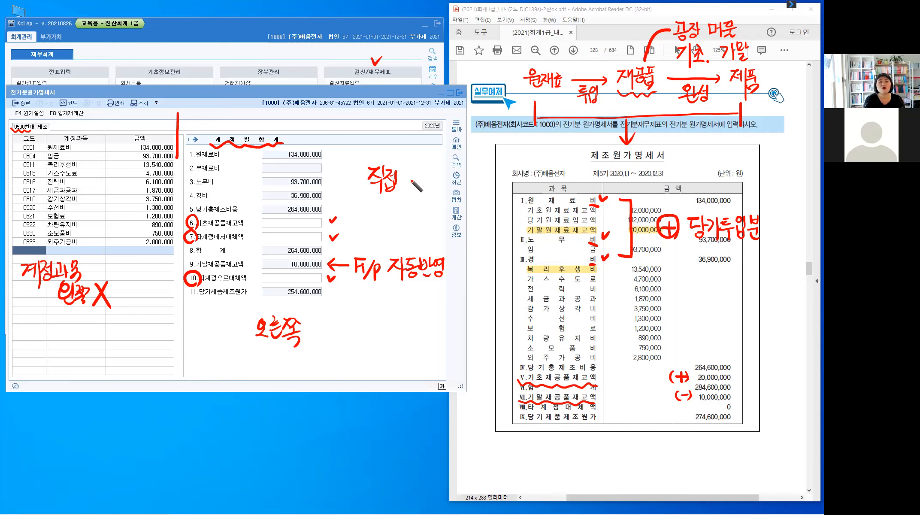
mouse_move(402, 183)
mouse_down()
mouse_move(419, 189)
mouse_move(425, 176)
mouse_move(429, 189)
mouse_up()
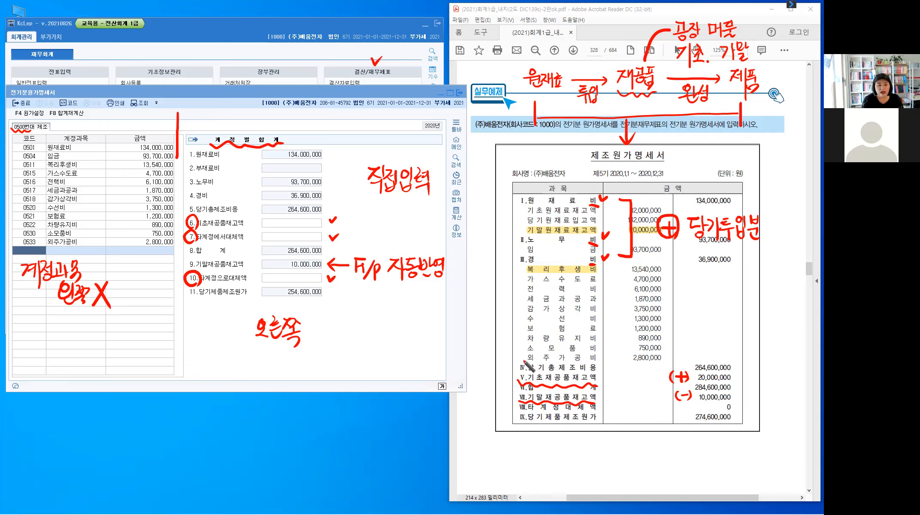
Bracket 당기총제조비용, underline the entry form's 합계 amount and the statement's 당기제품제조원가 amount, and erase all annotations
drag(520, 361, 521, 373)
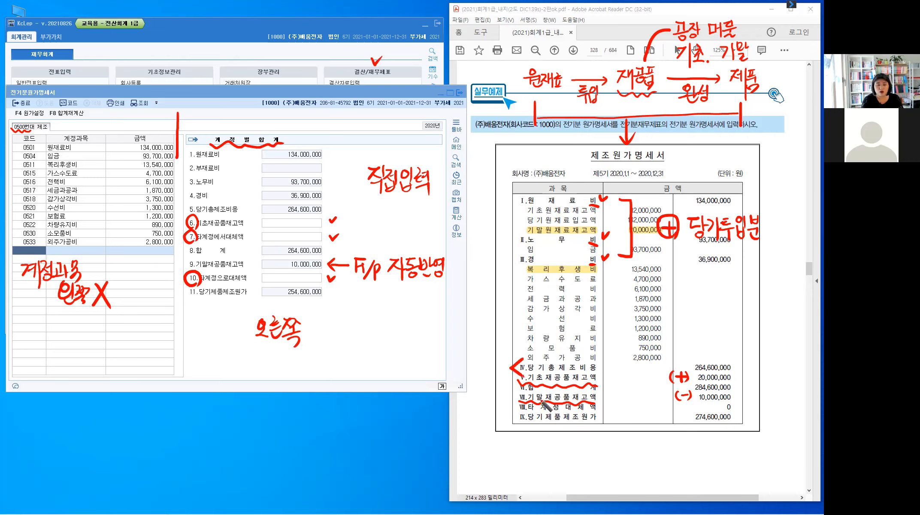
drag(600, 361, 600, 373)
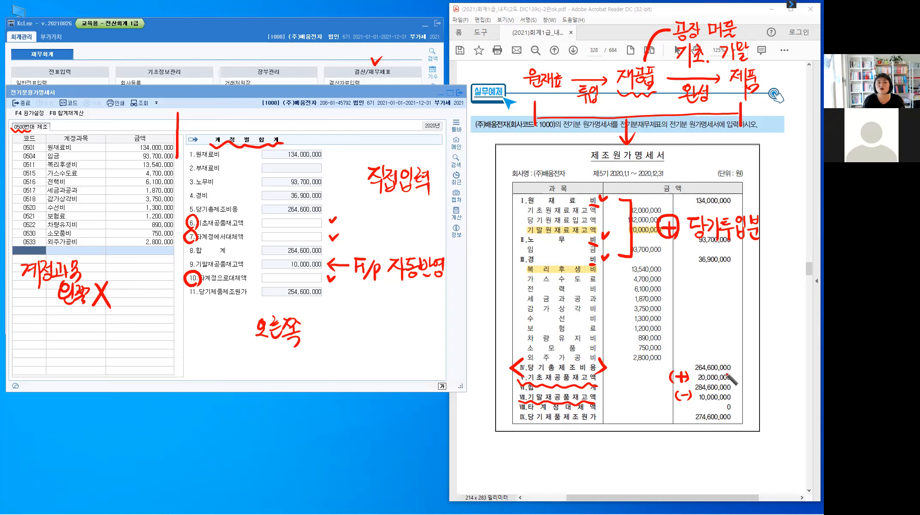
drag(318, 255, 327, 257)
drag(690, 427, 738, 426)
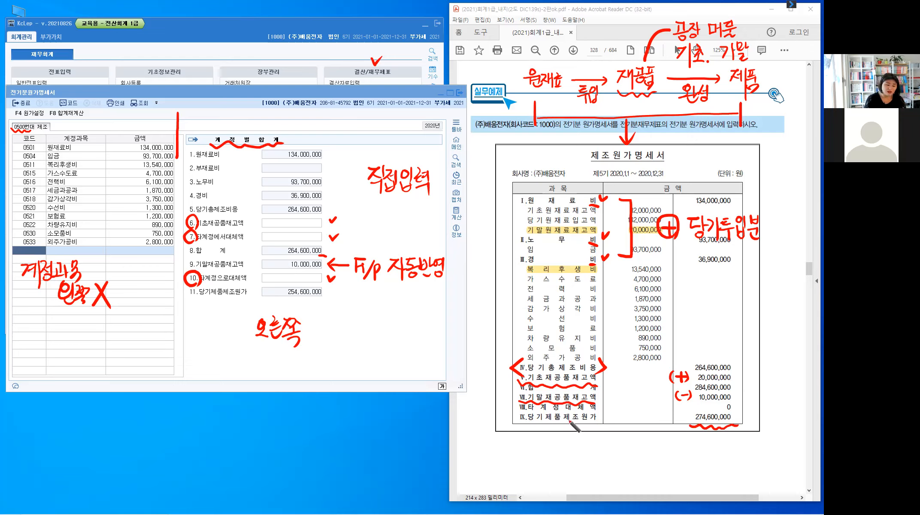
key(e)
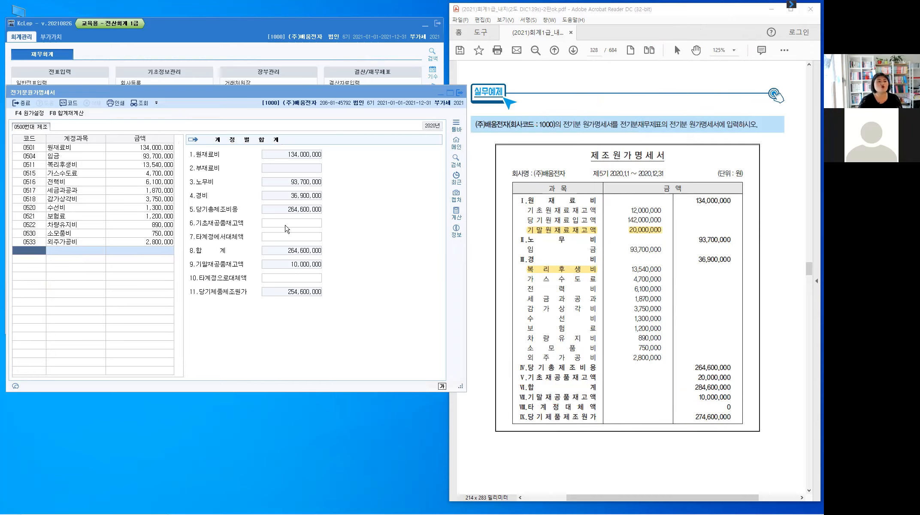
Copy 20,000,000 from the statement into 6.기초재공품재고액 and check 합계, 기말재공품재고액 and 당기제품제조원가
click(287, 223)
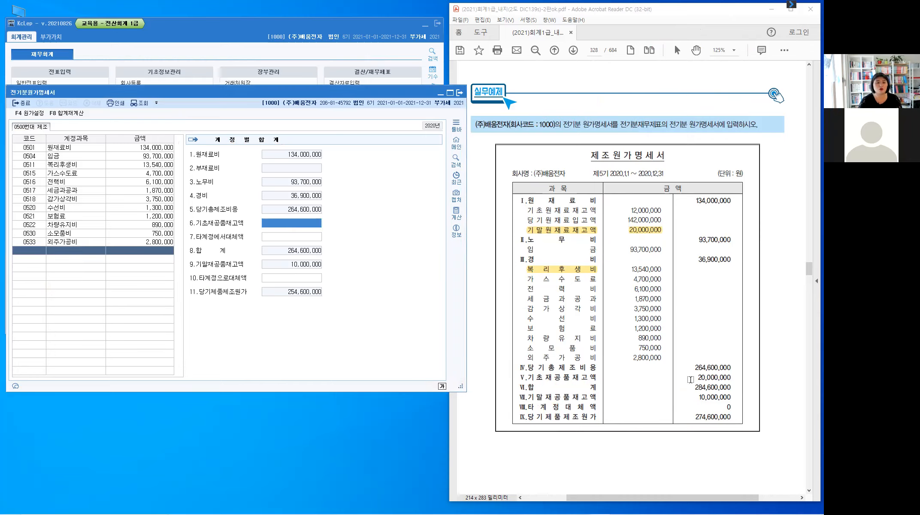
drag(693, 379, 732, 375)
key(ctrl+c)
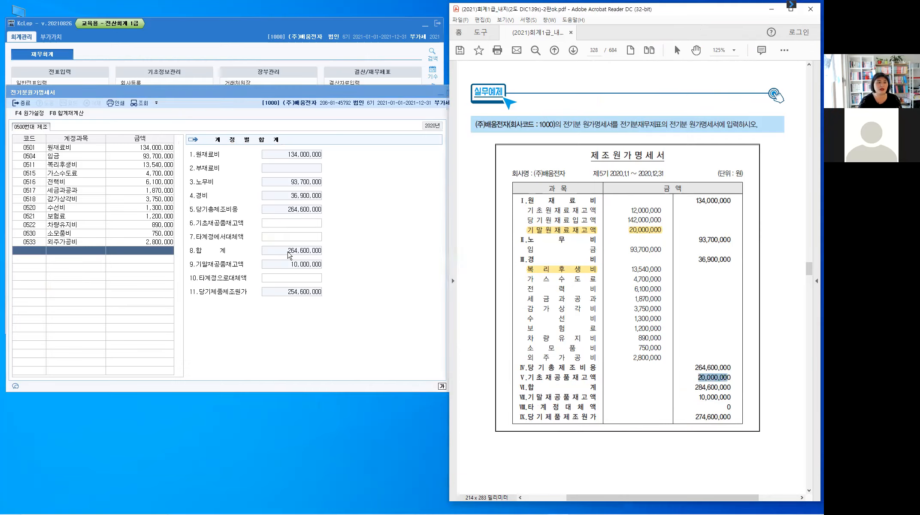
click(293, 224)
key(ctrl+v)
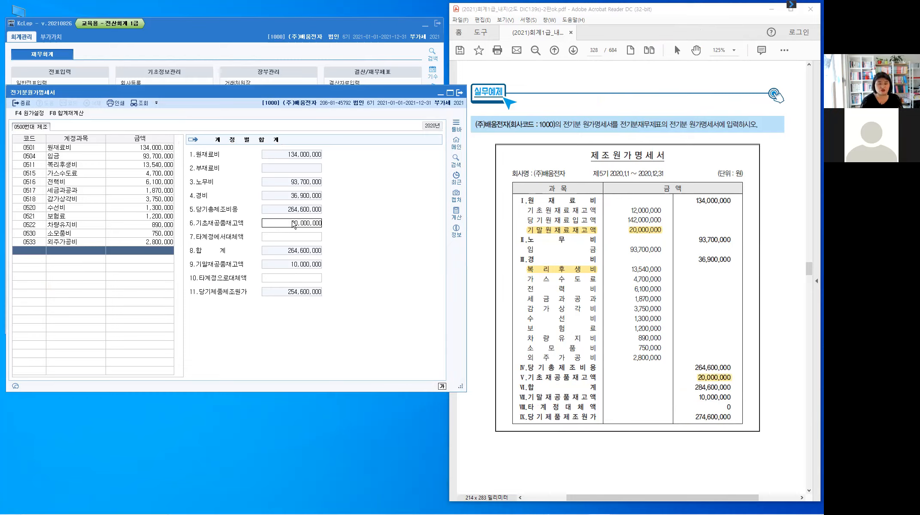
key(Return)
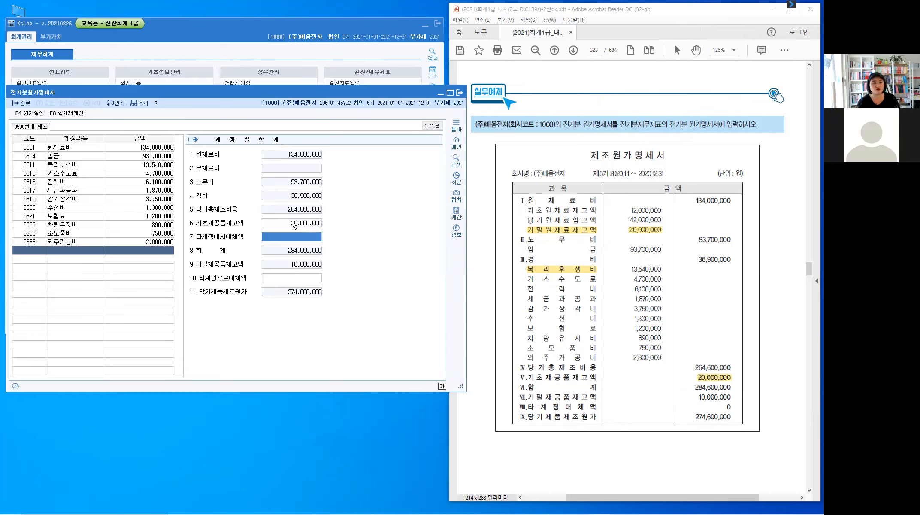
click(299, 257)
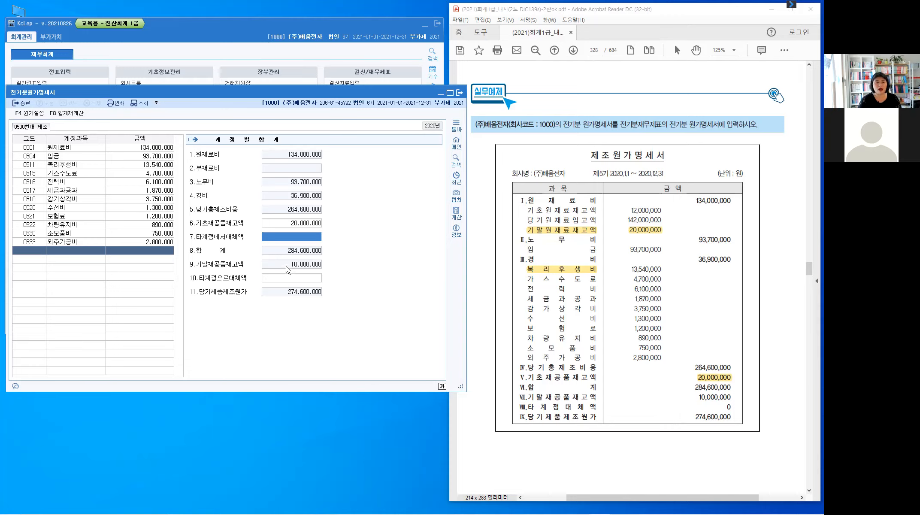
click(286, 266)
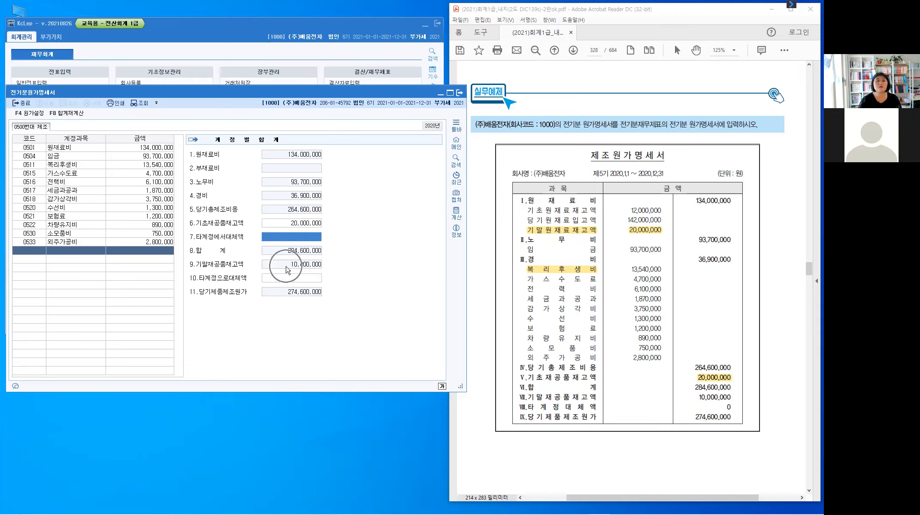
click(289, 296)
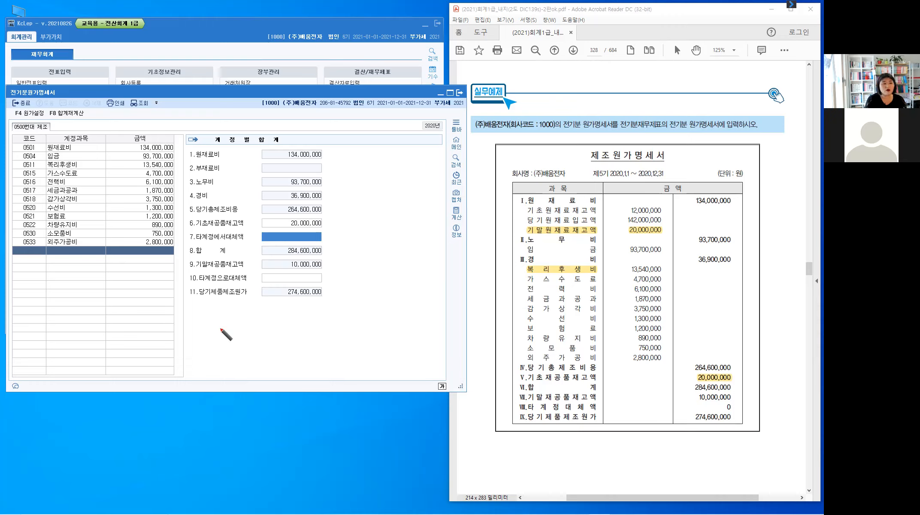
Bracket the 11.당기제품제조원가 line and handwrite I/S beside it
mouse_move(194, 284)
mouse_down()
mouse_move(190, 296)
mouse_move(357, 303)
mouse_move(320, 303)
mouse_up()
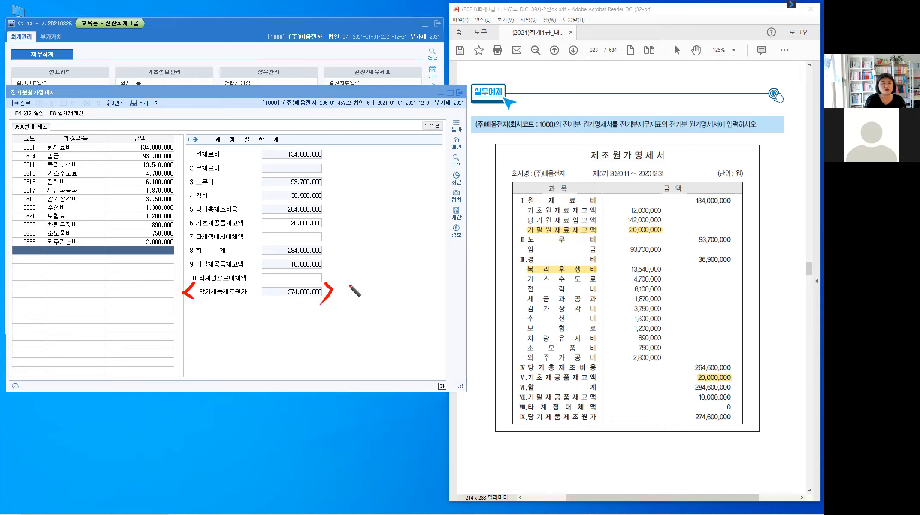
mouse_move(346, 284)
mouse_down()
mouse_move(360, 283)
mouse_move(353, 299)
mouse_up()
drag(346, 300, 363, 300)
drag(378, 286, 370, 300)
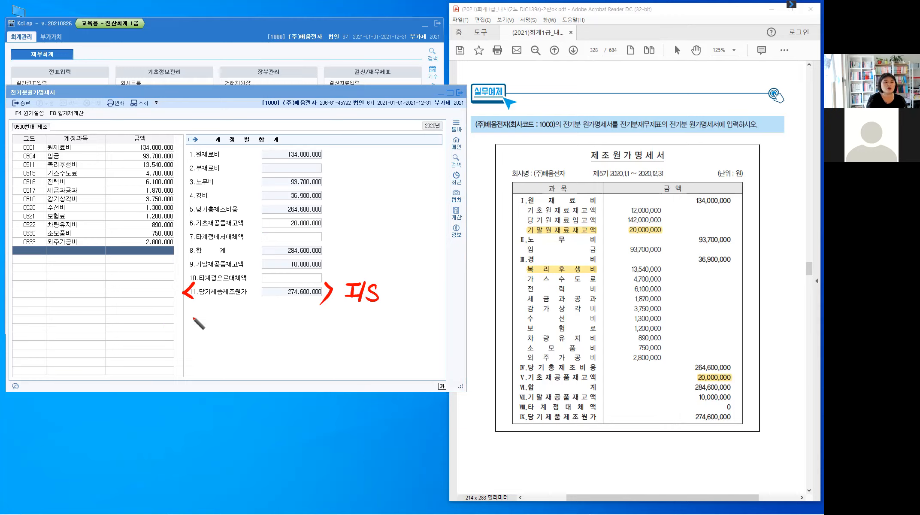
Handwrite 제품매출원가 below the 당기제품제조원가 line
drag(185, 317, 185, 327)
drag(189, 320, 197, 320)
drag(197, 314, 197, 327)
mouse_move(202, 311)
mouse_down()
mouse_move(201, 333)
mouse_move(214, 311)
mouse_up()
drag(208, 313, 211, 318)
drag(206, 320, 216, 318)
drag(203, 324, 218, 323)
drag(206, 328, 231, 330)
drag(231, 323, 236, 322)
mouse_move(237, 314)
mouse_down()
mouse_move(236, 339)
mouse_move(255, 319)
mouse_up()
mouse_move(250, 320)
mouse_down()
mouse_move(243, 328)
mouse_move(260, 329)
mouse_up()
mouse_move(244, 333)
mouse_down()
mouse_move(257, 339)
mouse_move(263, 314)
mouse_up()
drag(257, 326, 267, 328)
drag(257, 328, 280, 338)
drag(278, 325, 284, 325)
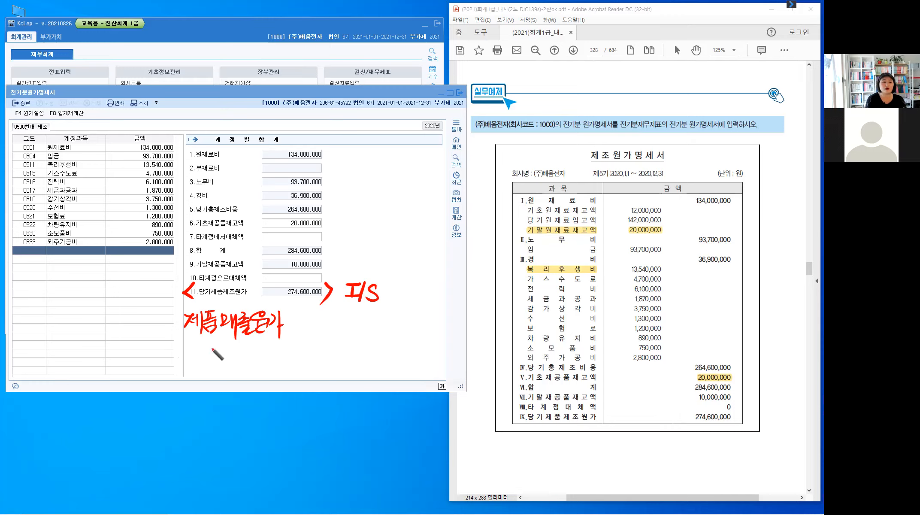
Start the formula under 제품매출원가 by handwriting = 기초제품재고액 +
drag(185, 349, 192, 348)
mouse_move(185, 355)
mouse_down()
mouse_move(212, 364)
mouse_move(220, 347)
mouse_up()
drag(216, 350, 217, 361)
drag(215, 364, 236, 355)
drag(236, 352, 240, 350)
mouse_move(240, 345)
mouse_down()
mouse_move(244, 363)
mouse_move(253, 344)
mouse_up()
drag(249, 347, 257, 353)
drag(251, 354, 251, 358)
mouse_move(248, 358)
mouse_down()
mouse_move(267, 346)
mouse_move(258, 355)
mouse_up()
drag(262, 351, 266, 355)
drag(267, 346, 267, 358)
mouse_move(271, 345)
mouse_down()
mouse_move(271, 362)
mouse_move(282, 353)
mouse_up()
drag(275, 357, 286, 356)
drag(289, 345, 290, 346)
drag(293, 344, 296, 354)
mouse_move(286, 356)
mouse_down()
mouse_move(296, 363)
mouse_move(312, 352)
mouse_up()
drag(308, 345, 307, 359)
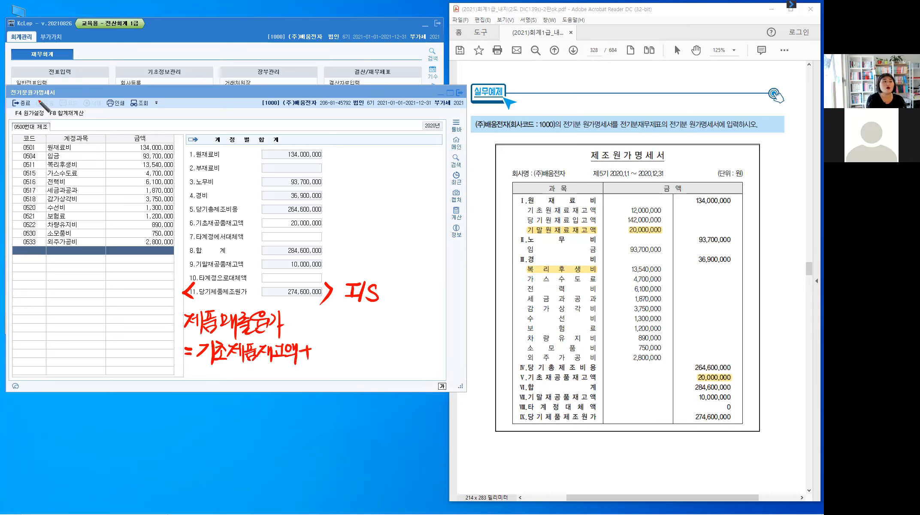
Continue the formula with a handwritten 당기제품제조원가 and draw an arrow down to it from I/S
drag(330, 345, 331, 357)
drag(335, 343, 336, 360)
drag(331, 360, 345, 358)
mouse_move(350, 343)
mouse_down()
mouse_move(349, 366)
mouse_move(382, 361)
mouse_up()
drag(386, 349, 393, 359)
drag(396, 347, 396, 359)
mouse_move(399, 345)
mouse_down()
mouse_move(400, 362)
mouse_move(411, 355)
mouse_up()
drag(402, 361, 425, 354)
drag(418, 356, 434, 363)
drag(439, 344, 438, 365)
mouse_move(387, 289)
mouse_down()
mouse_move(395, 331)
mouse_move(401, 320)
mouse_up()
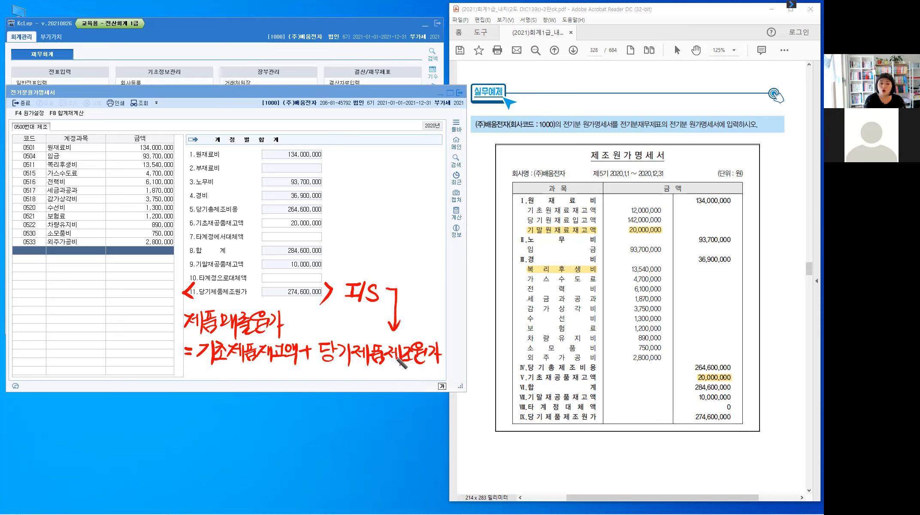
Finish the 제품매출원가 formula by handwriting − 기말제품재고액
mouse_move(454, 354)
mouse_down()
mouse_move(488, 372)
mouse_move(500, 351)
mouse_up()
drag(506, 345, 507, 354)
drag(496, 356, 509, 364)
drag(508, 348, 519, 353)
drag(519, 346, 519, 362)
mouse_move(524, 344)
mouse_down()
mouse_move(525, 365)
mouse_move(567, 370)
mouse_move(570, 360)
mouse_up()
drag(559, 363, 573, 361)
drag(575, 349, 575, 349)
drag(581, 347, 581, 360)
drag(586, 347, 586, 361)
drag(577, 364, 581, 373)
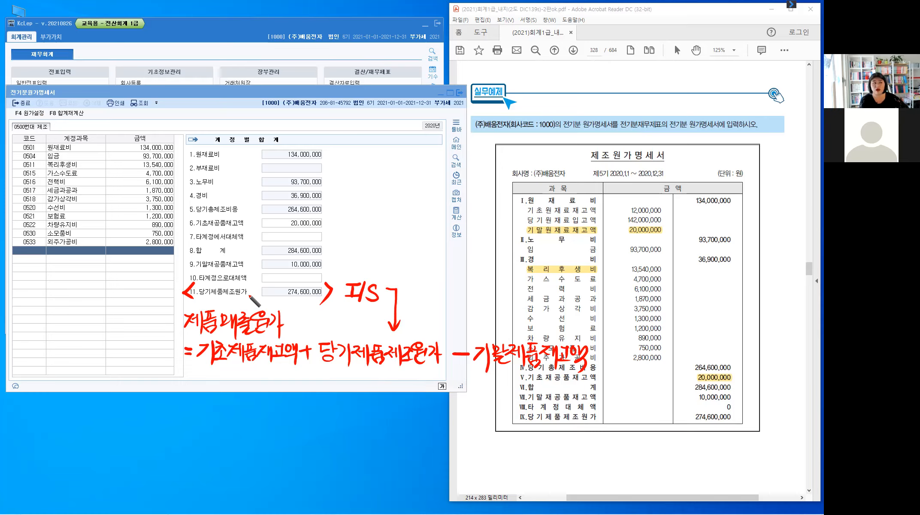
Mark the 전기분원가명세서 title with a circled 1 and clear all annotations
drag(65, 88, 78, 117)
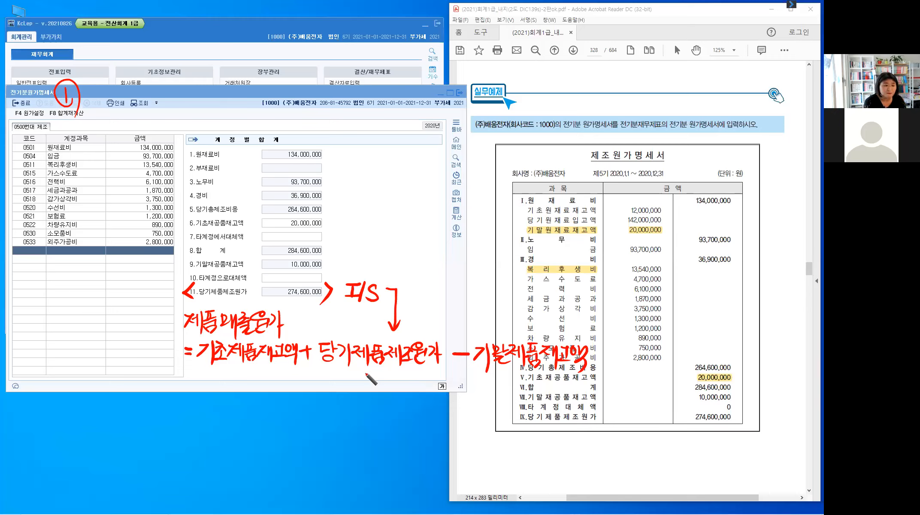
key(Escape)
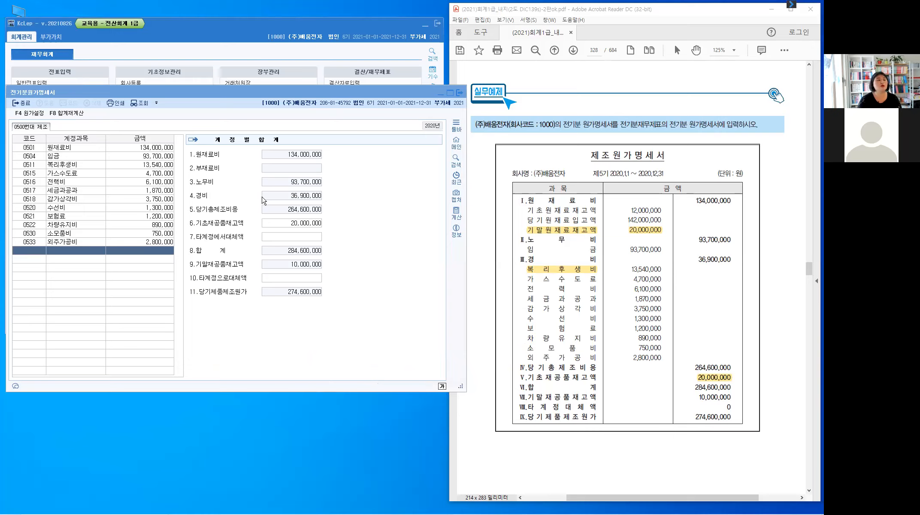
Move the 전기분원가명세서 window up to just below the main program's 회계관리 heading
click(204, 91)
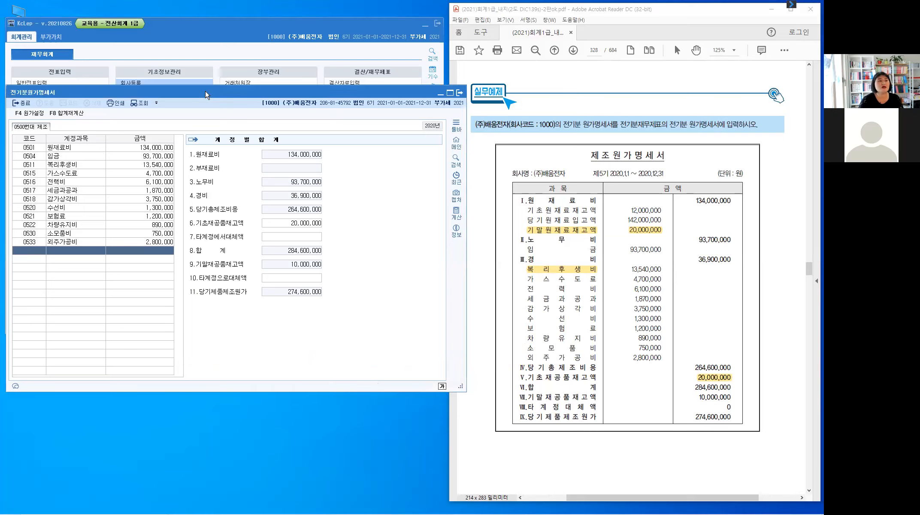
drag(205, 90, 202, 49)
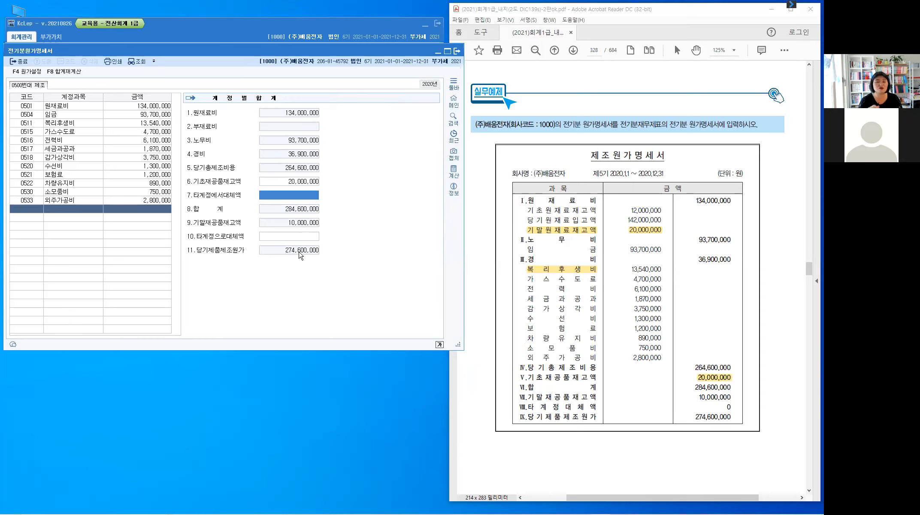
Close the 전기분원가명세서 window and return to the 회계관리 main screen
key(ctrl)
key(Escape)
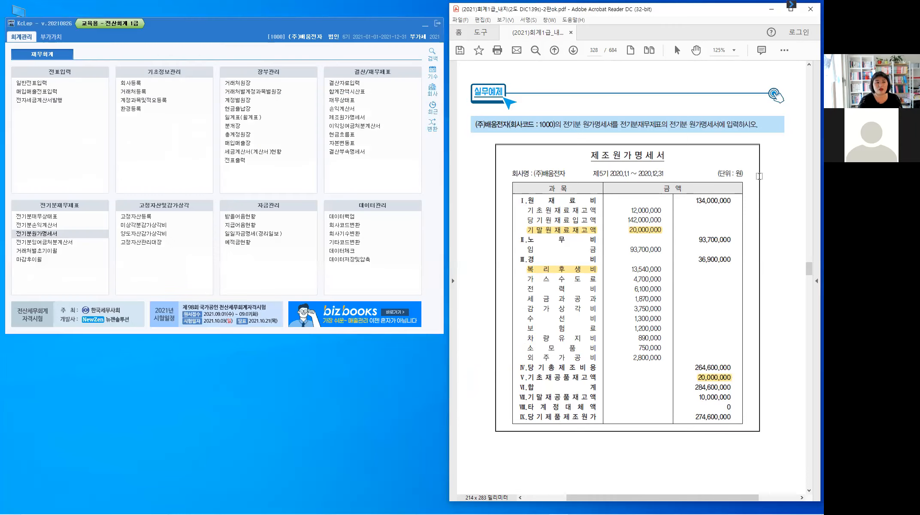
Highlight the 당기제품제조원가 amount of 274,600,000 in the textbook PDF's 제조원가명세서 on page 328
scroll(759, 176, up, 2)
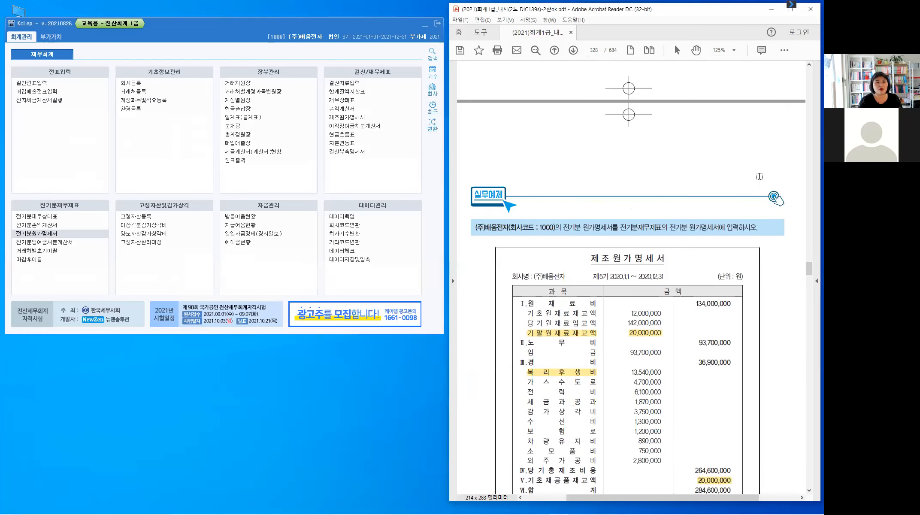
scroll(759, 176, up, 3)
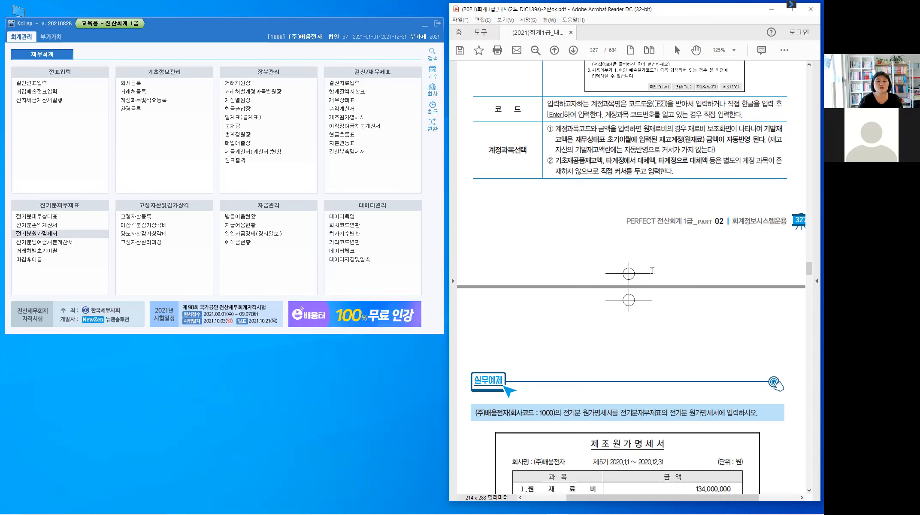
scroll(614, 367, down, 3)
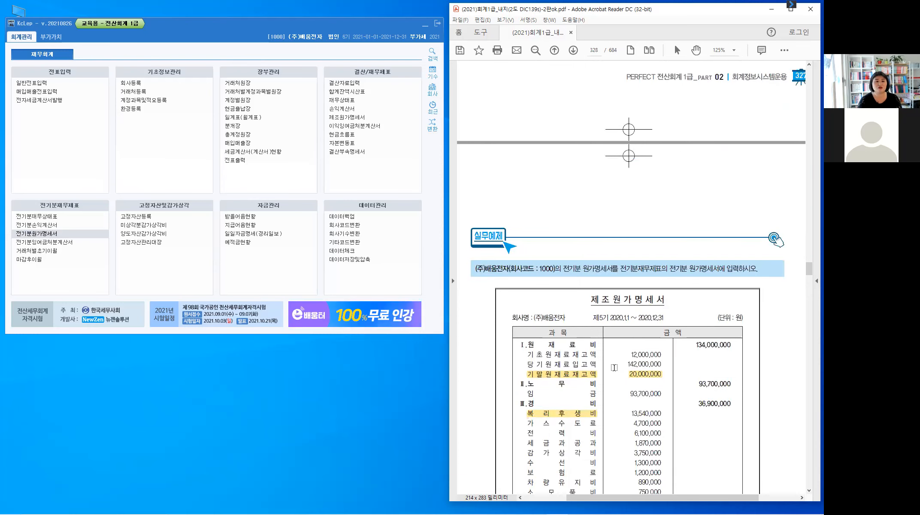
scroll(614, 368, down, 6)
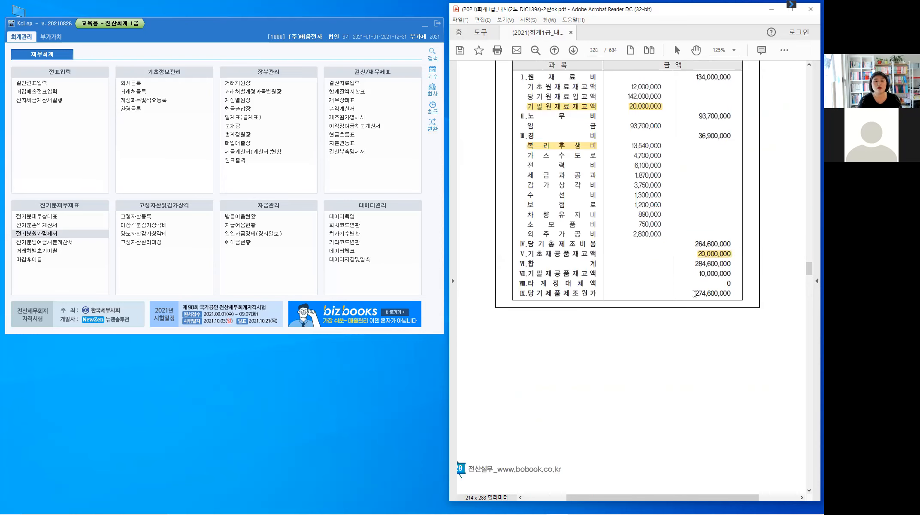
drag(729, 293, 705, 306)
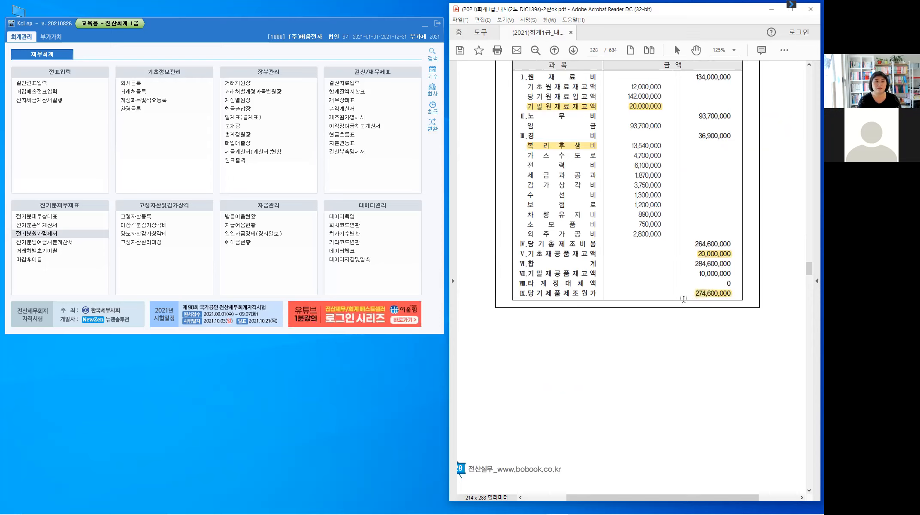